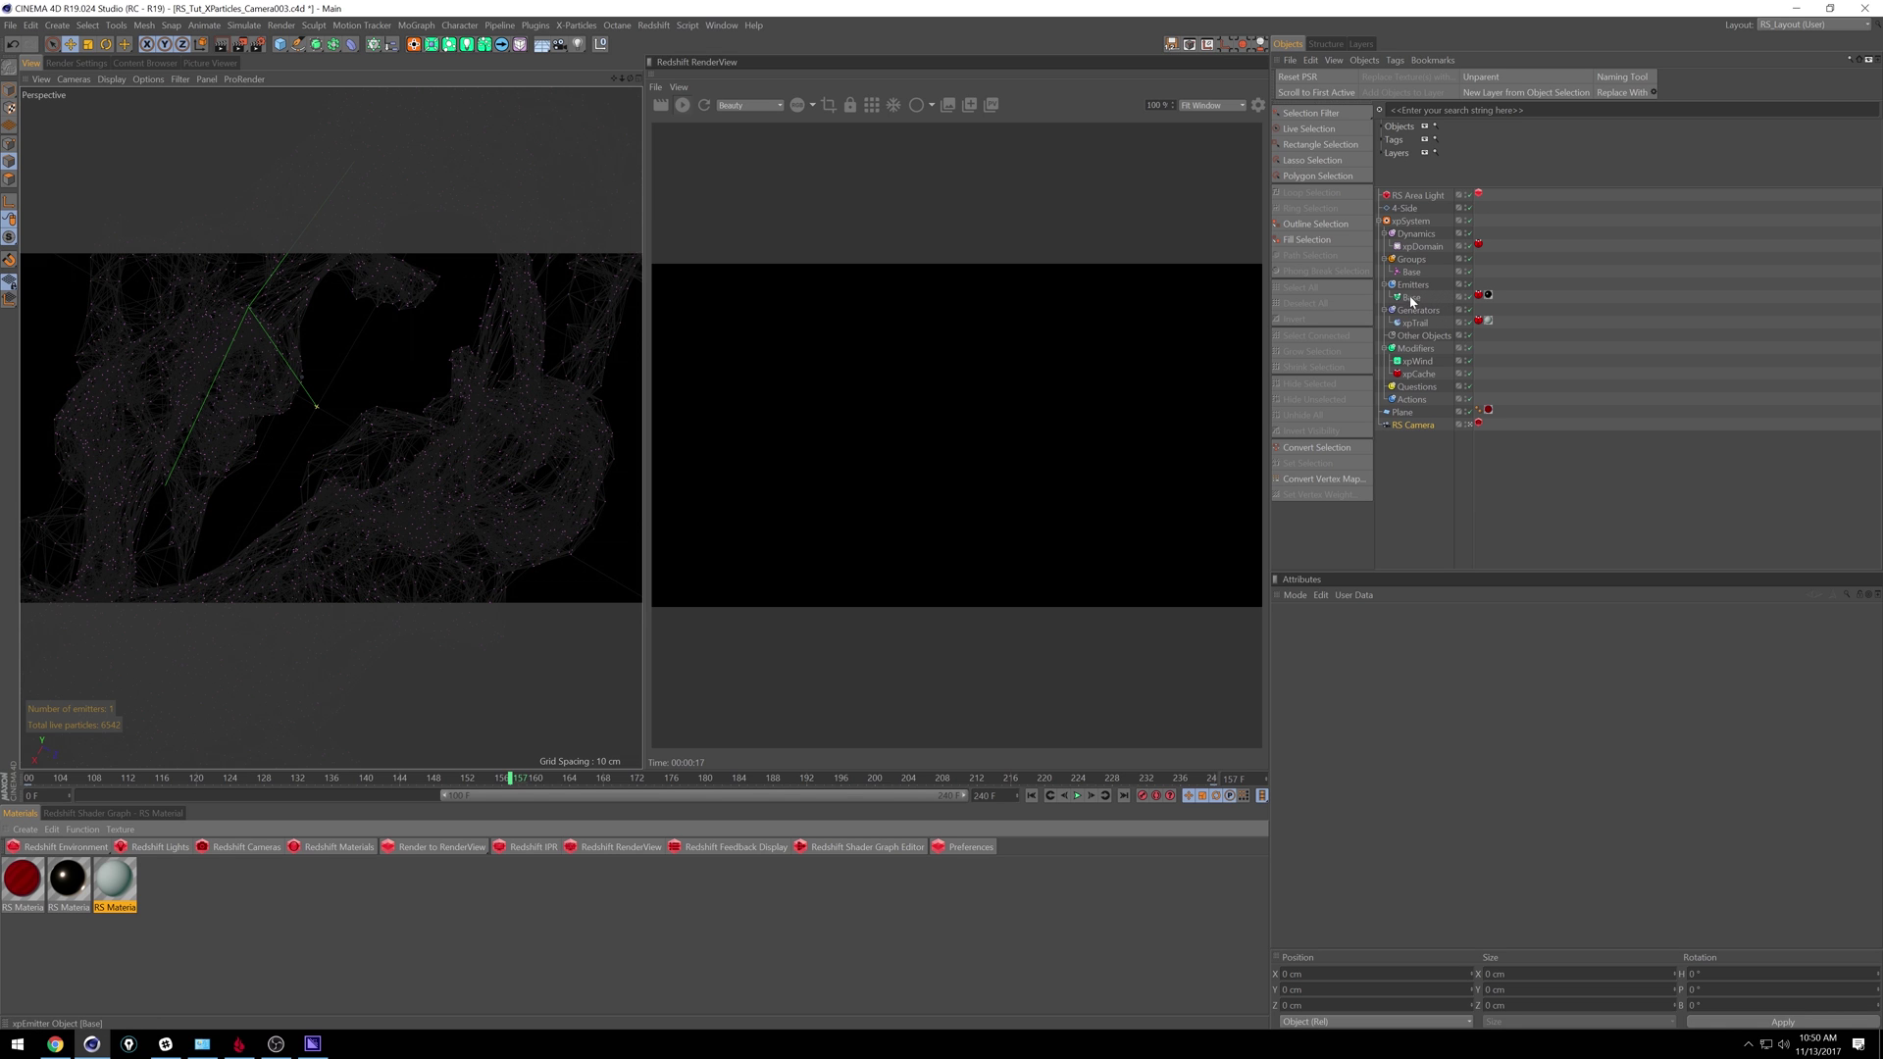
# Step: Add a Redshift Object tag to the xpTrail object
pyautogui.click(1418, 324)
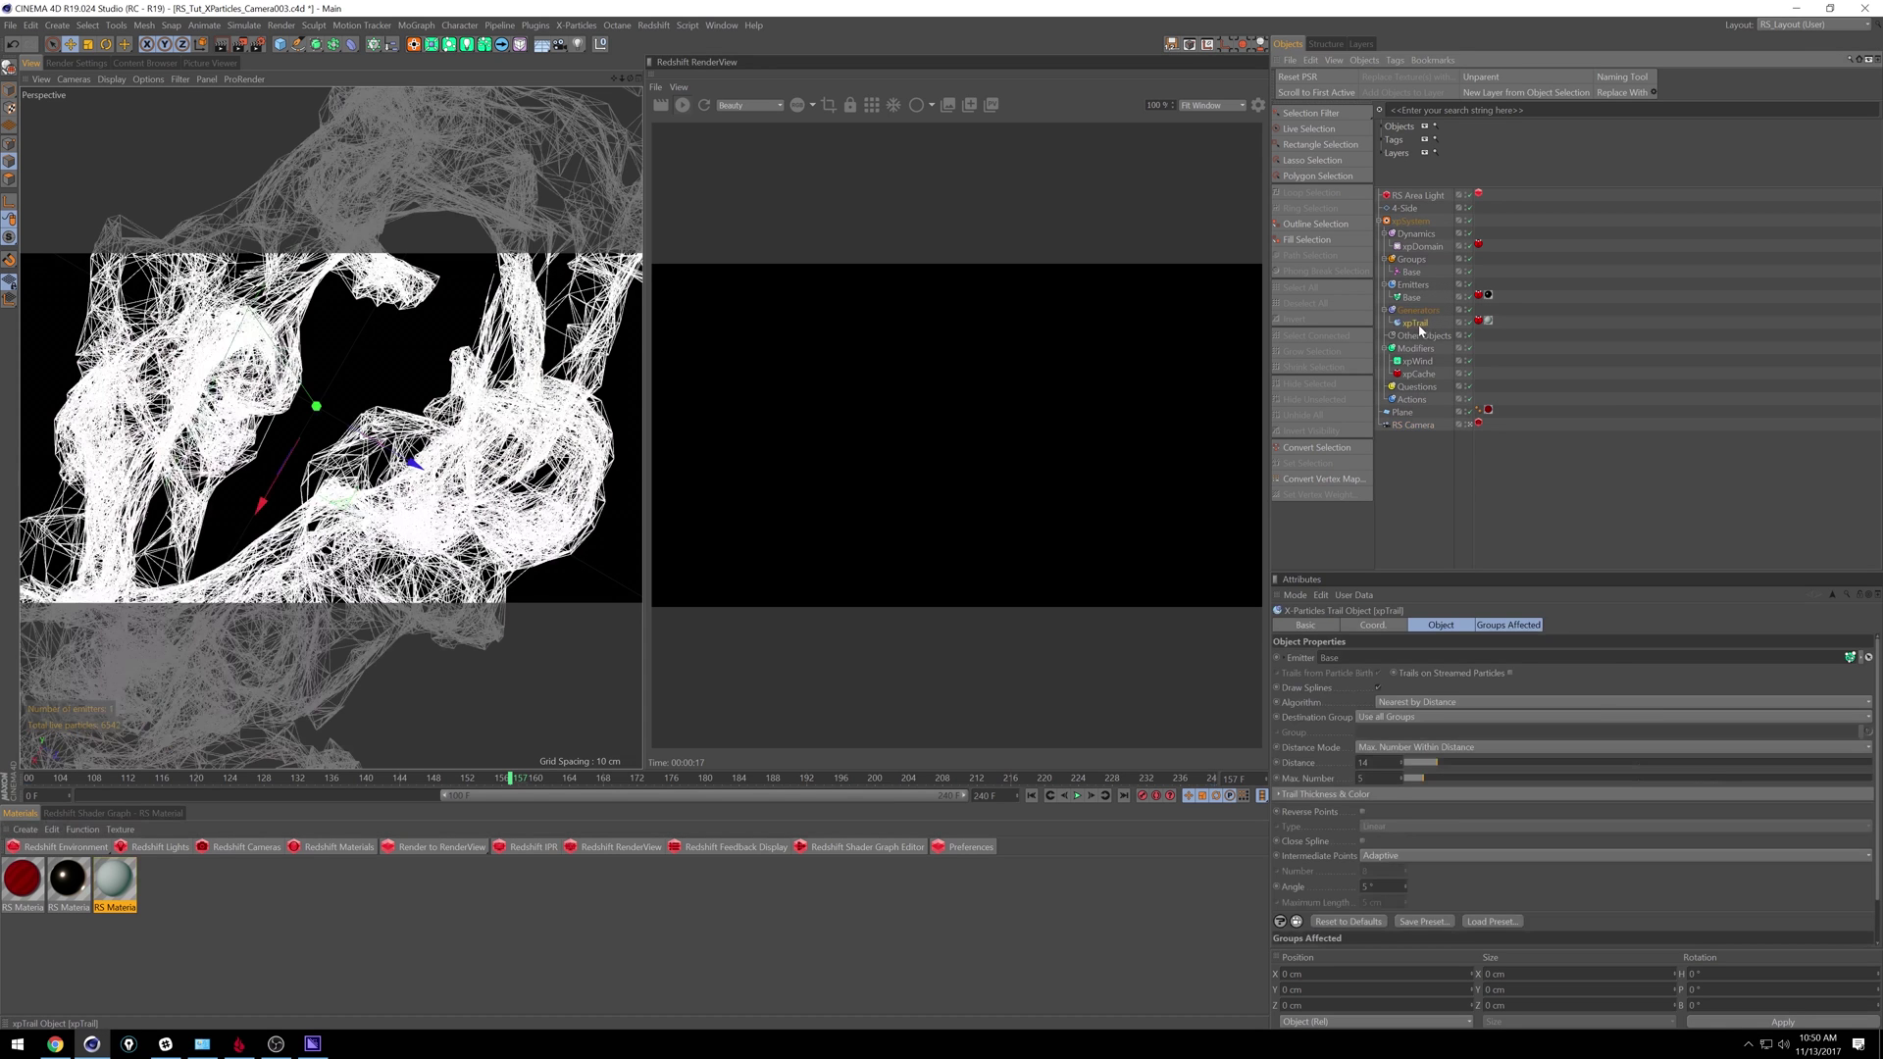
pyautogui.rightClick(1423, 324)
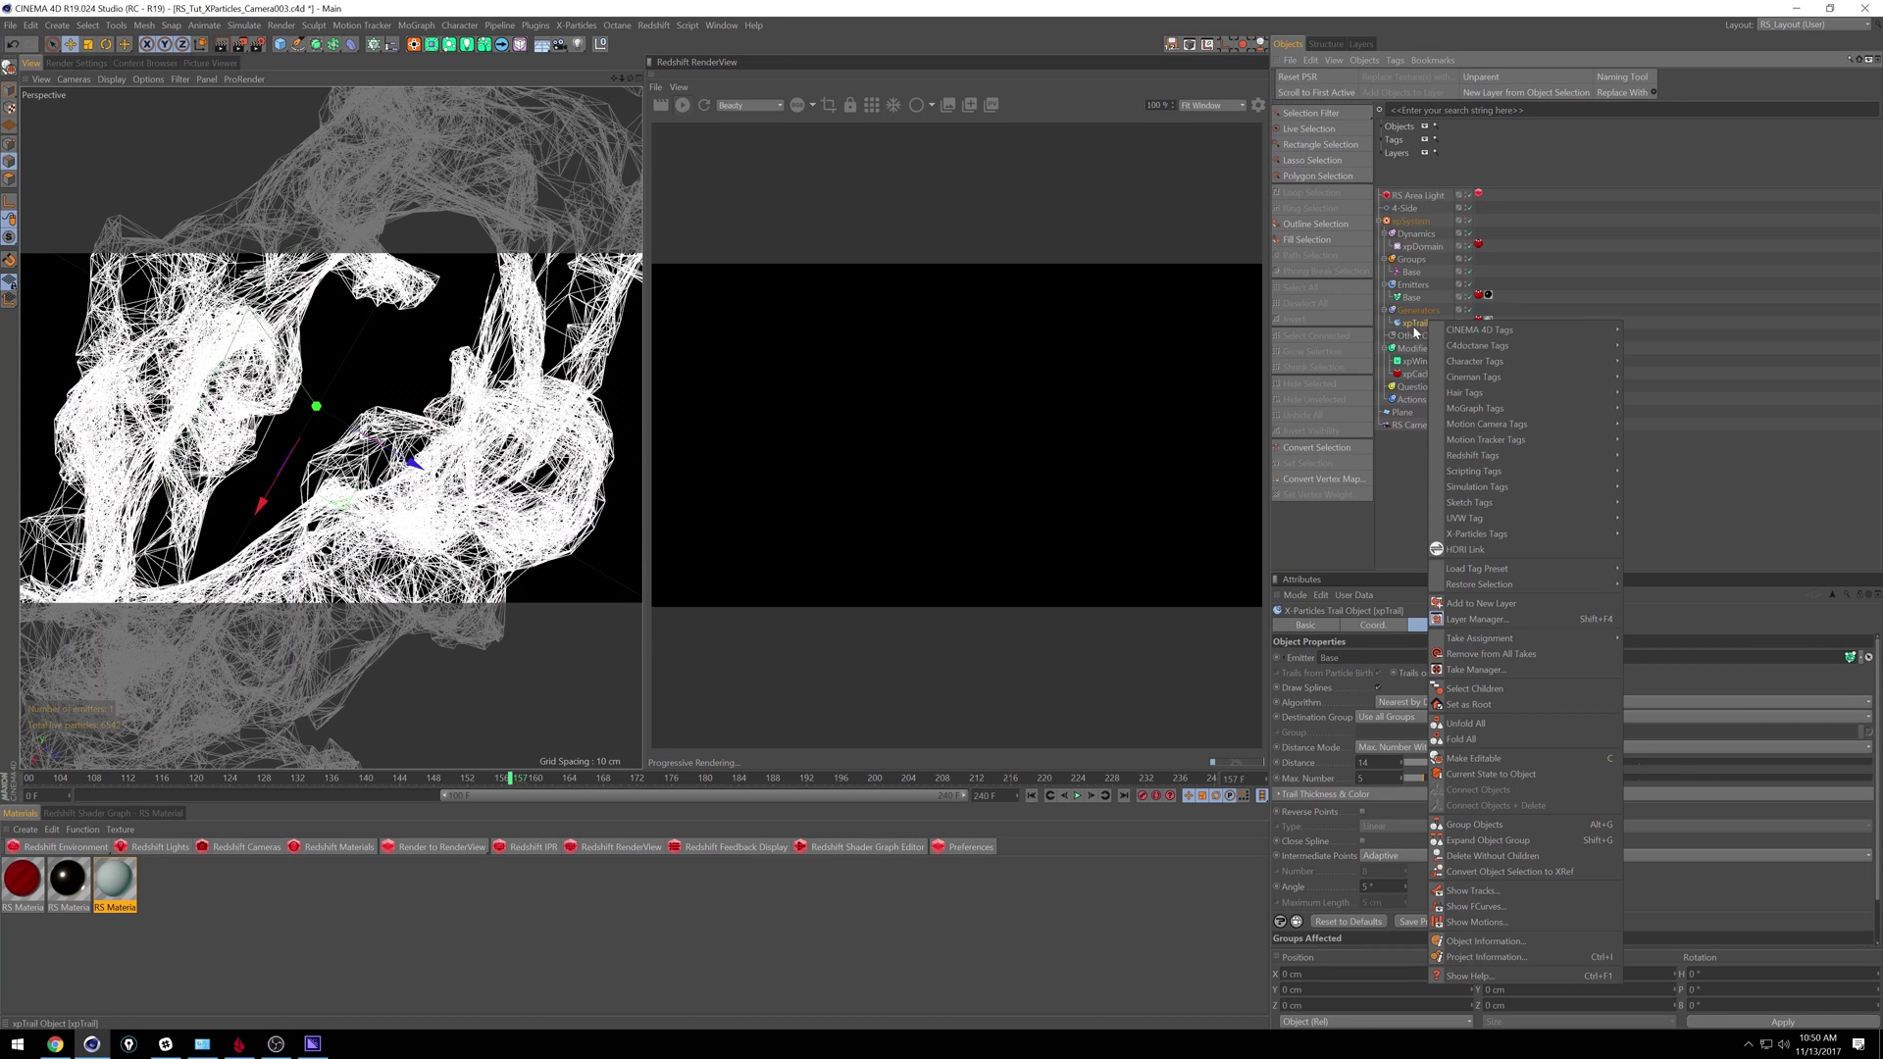
pyautogui.moveTo(1530, 457)
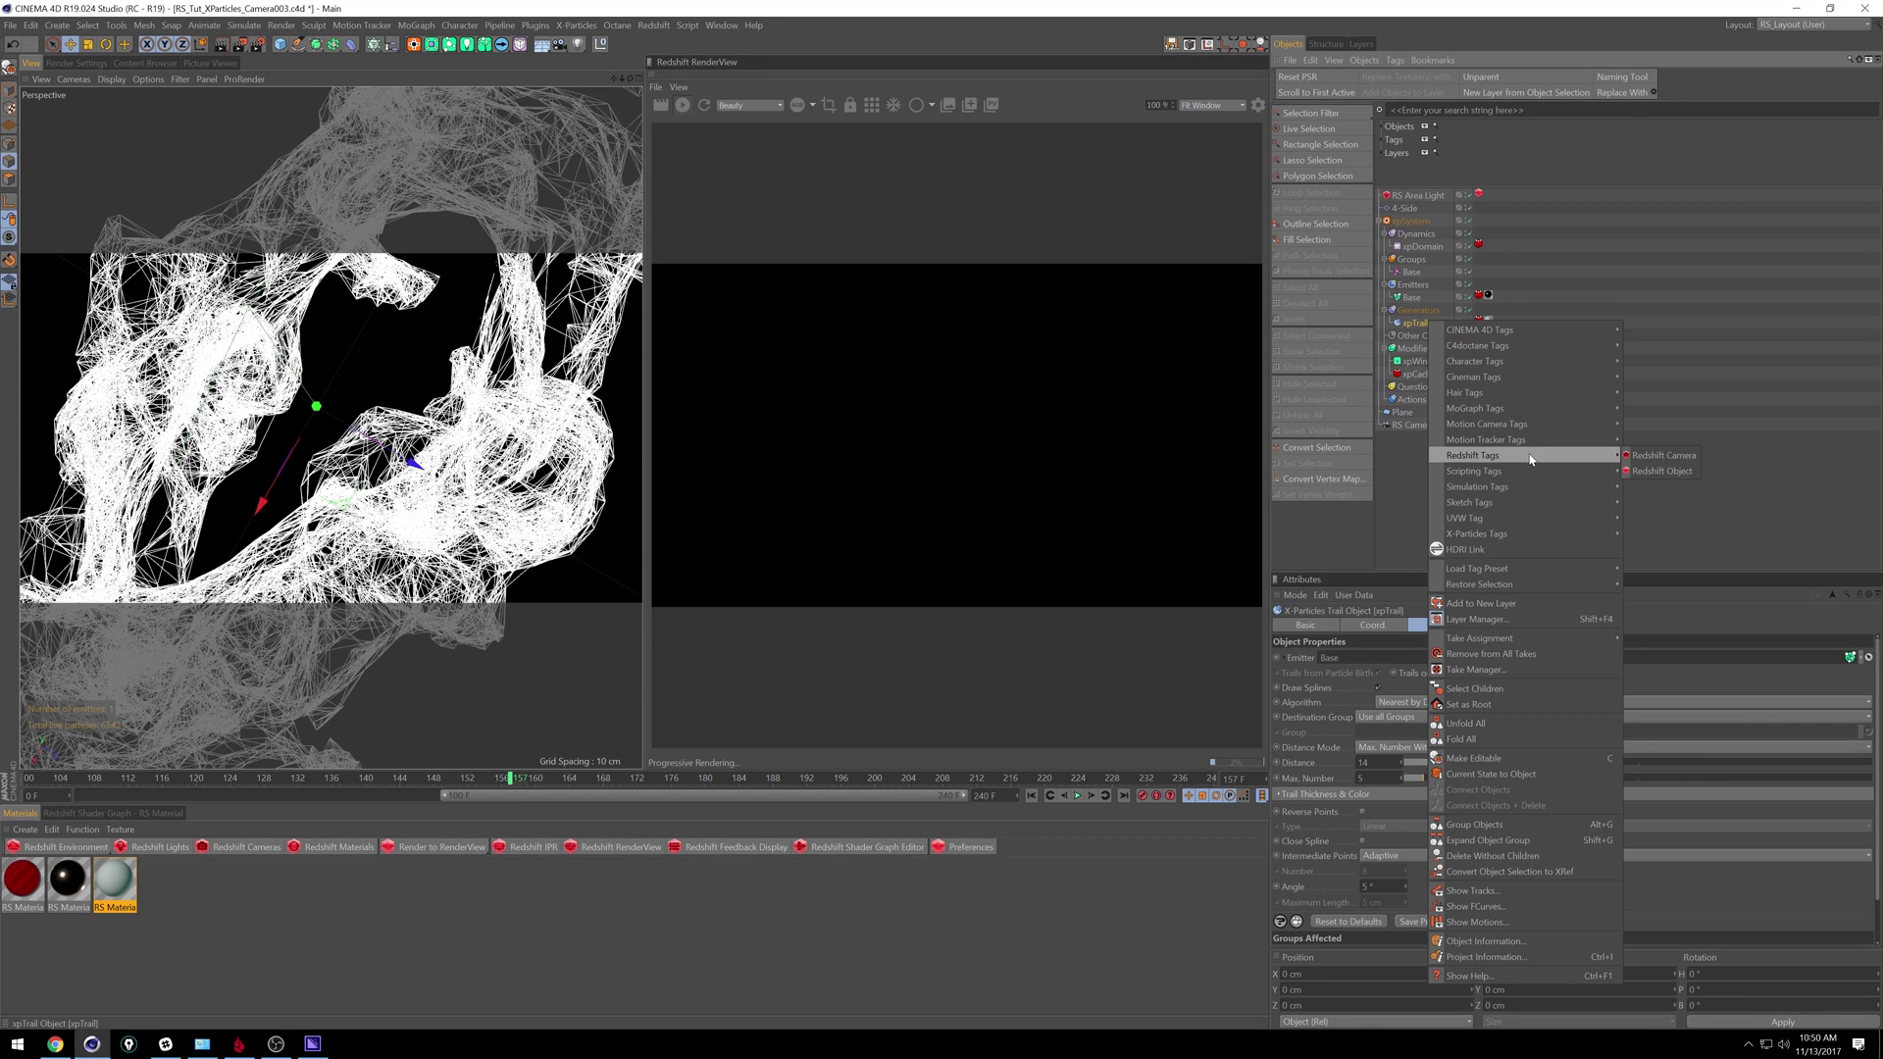
pyautogui.click(1662, 470)
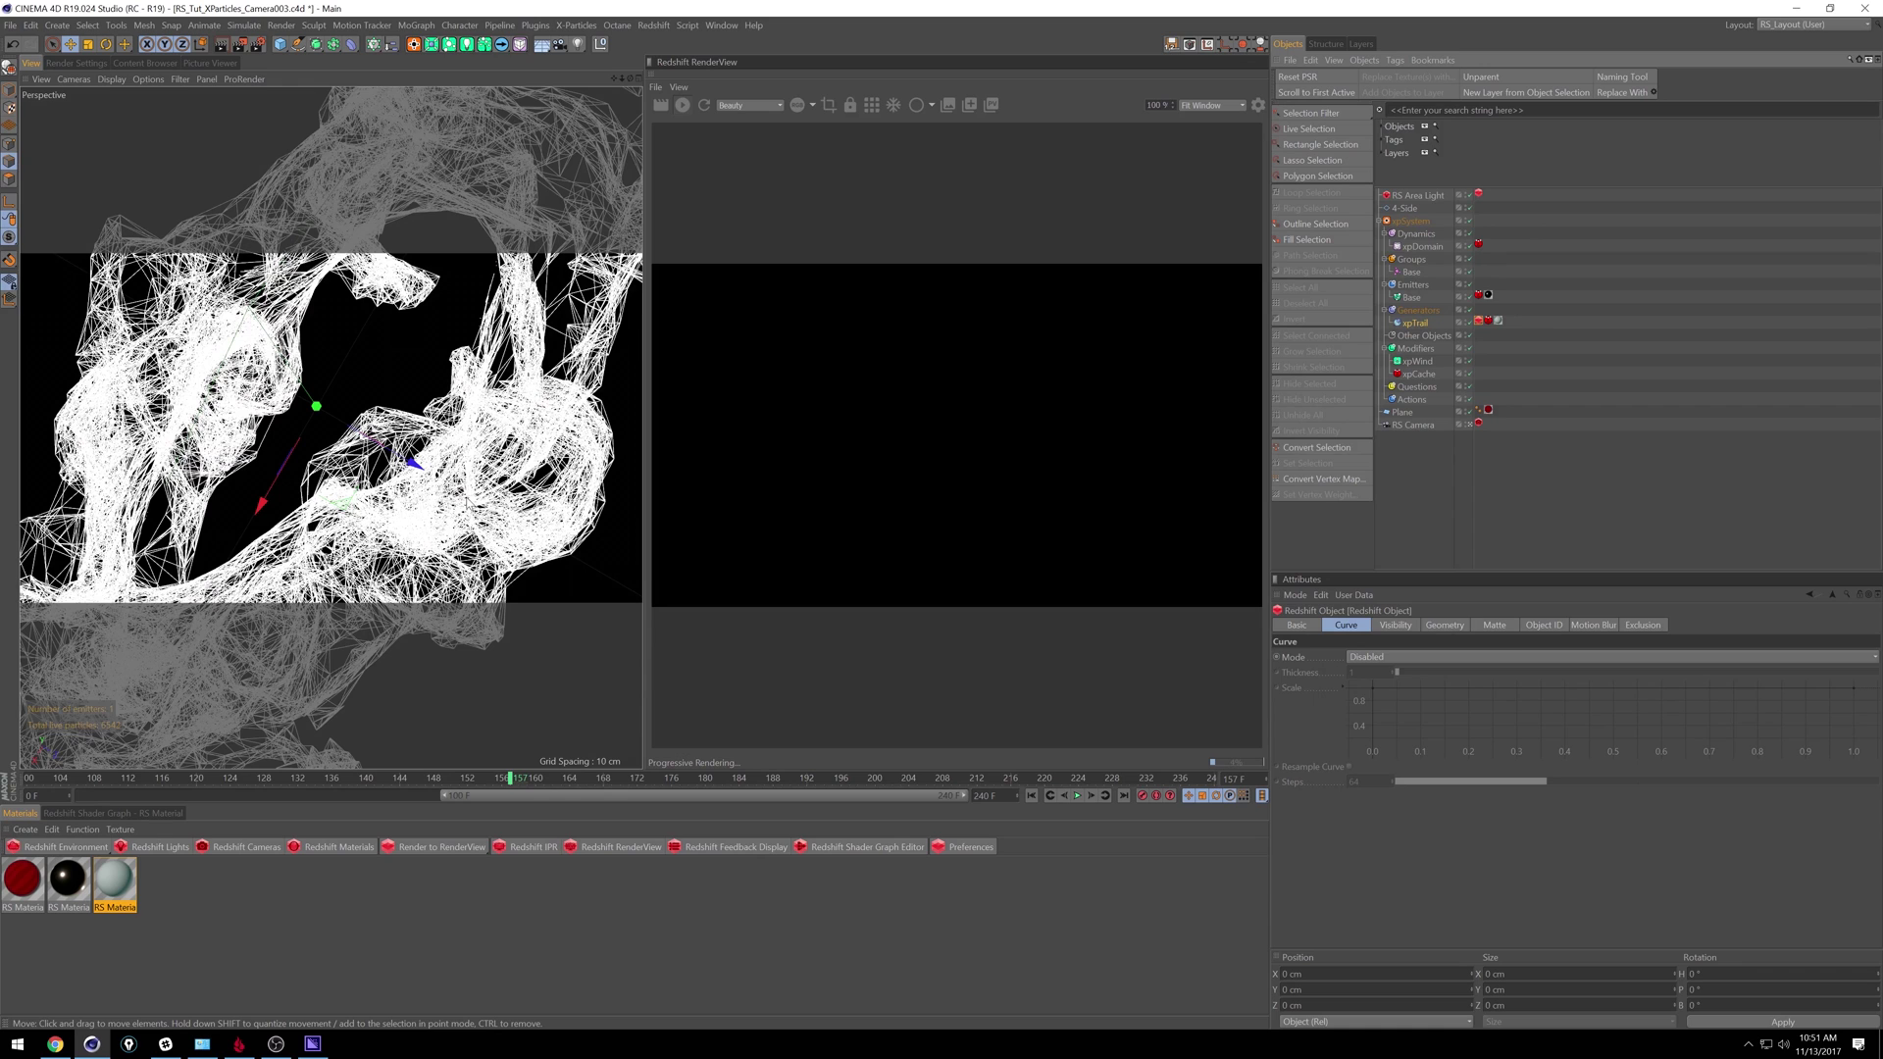
# Step: Render the trail curves as Hair Strands with a strand thickness of 0.2
pyautogui.click(1392, 657)
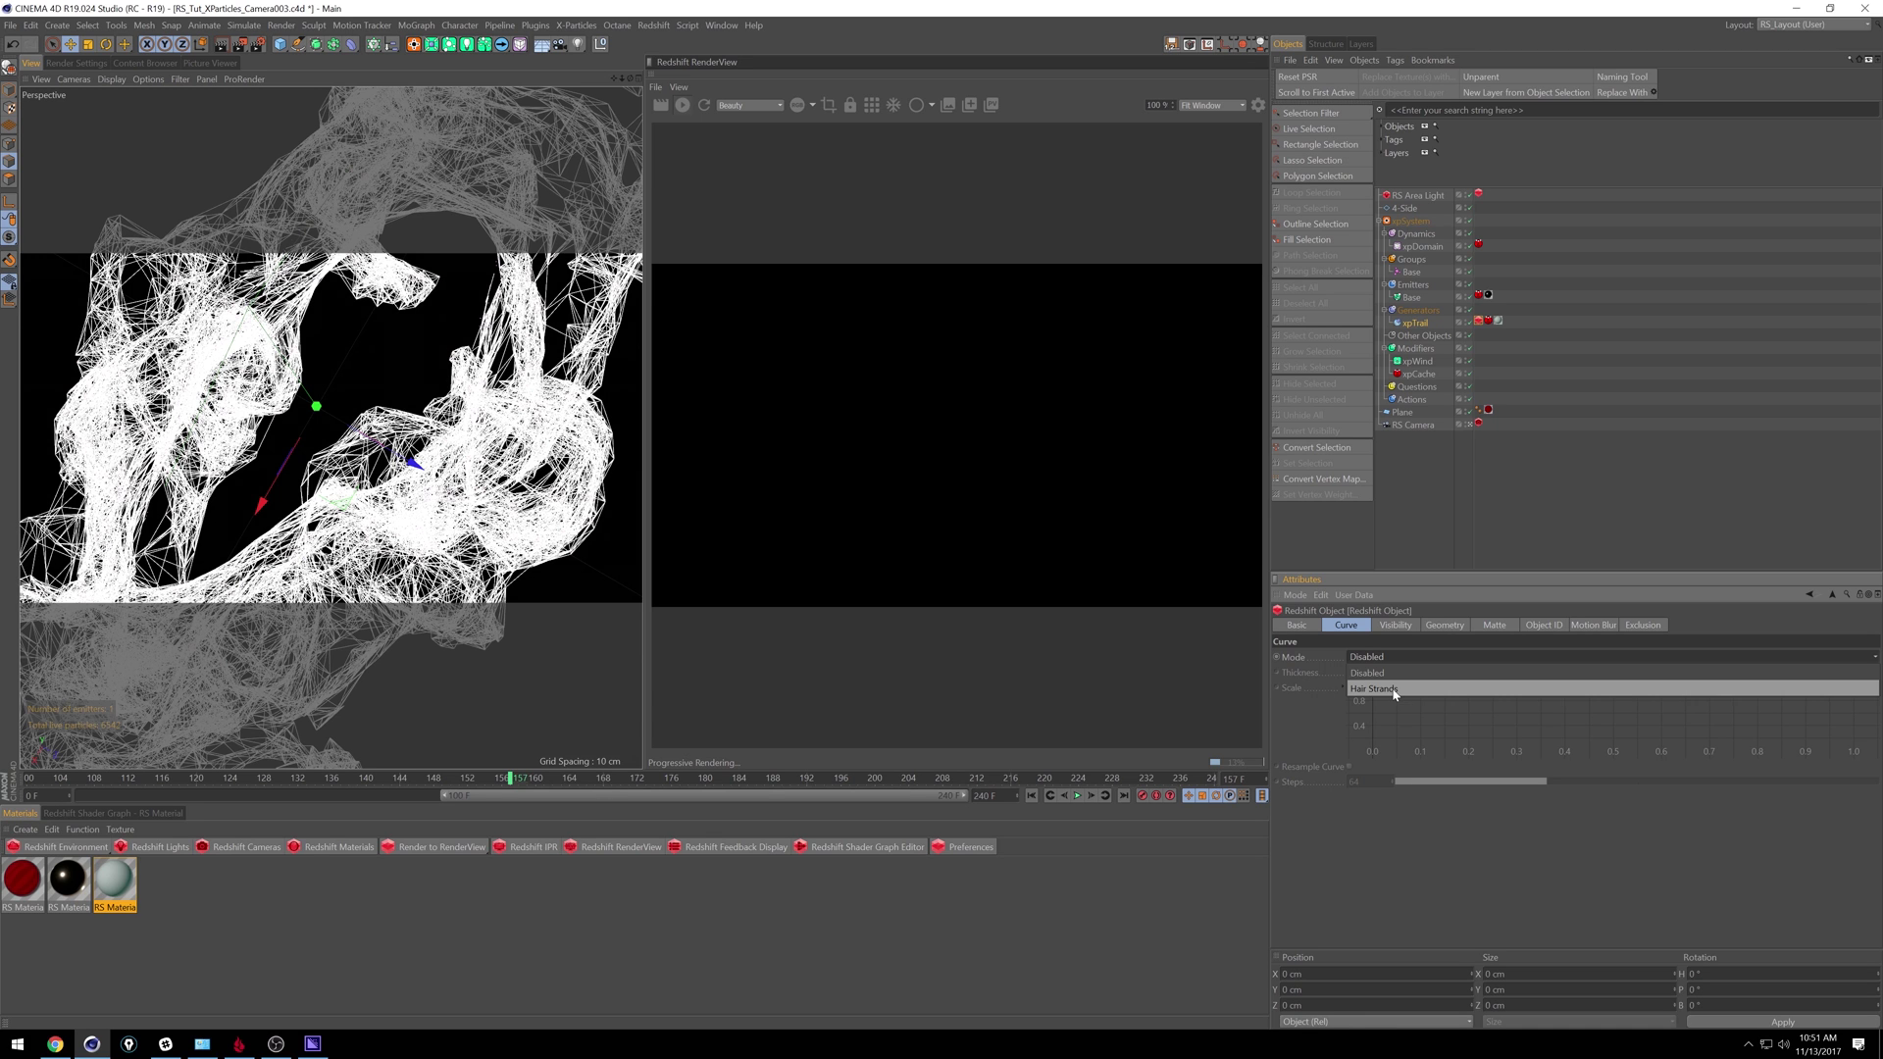
pyautogui.click(1393, 691)
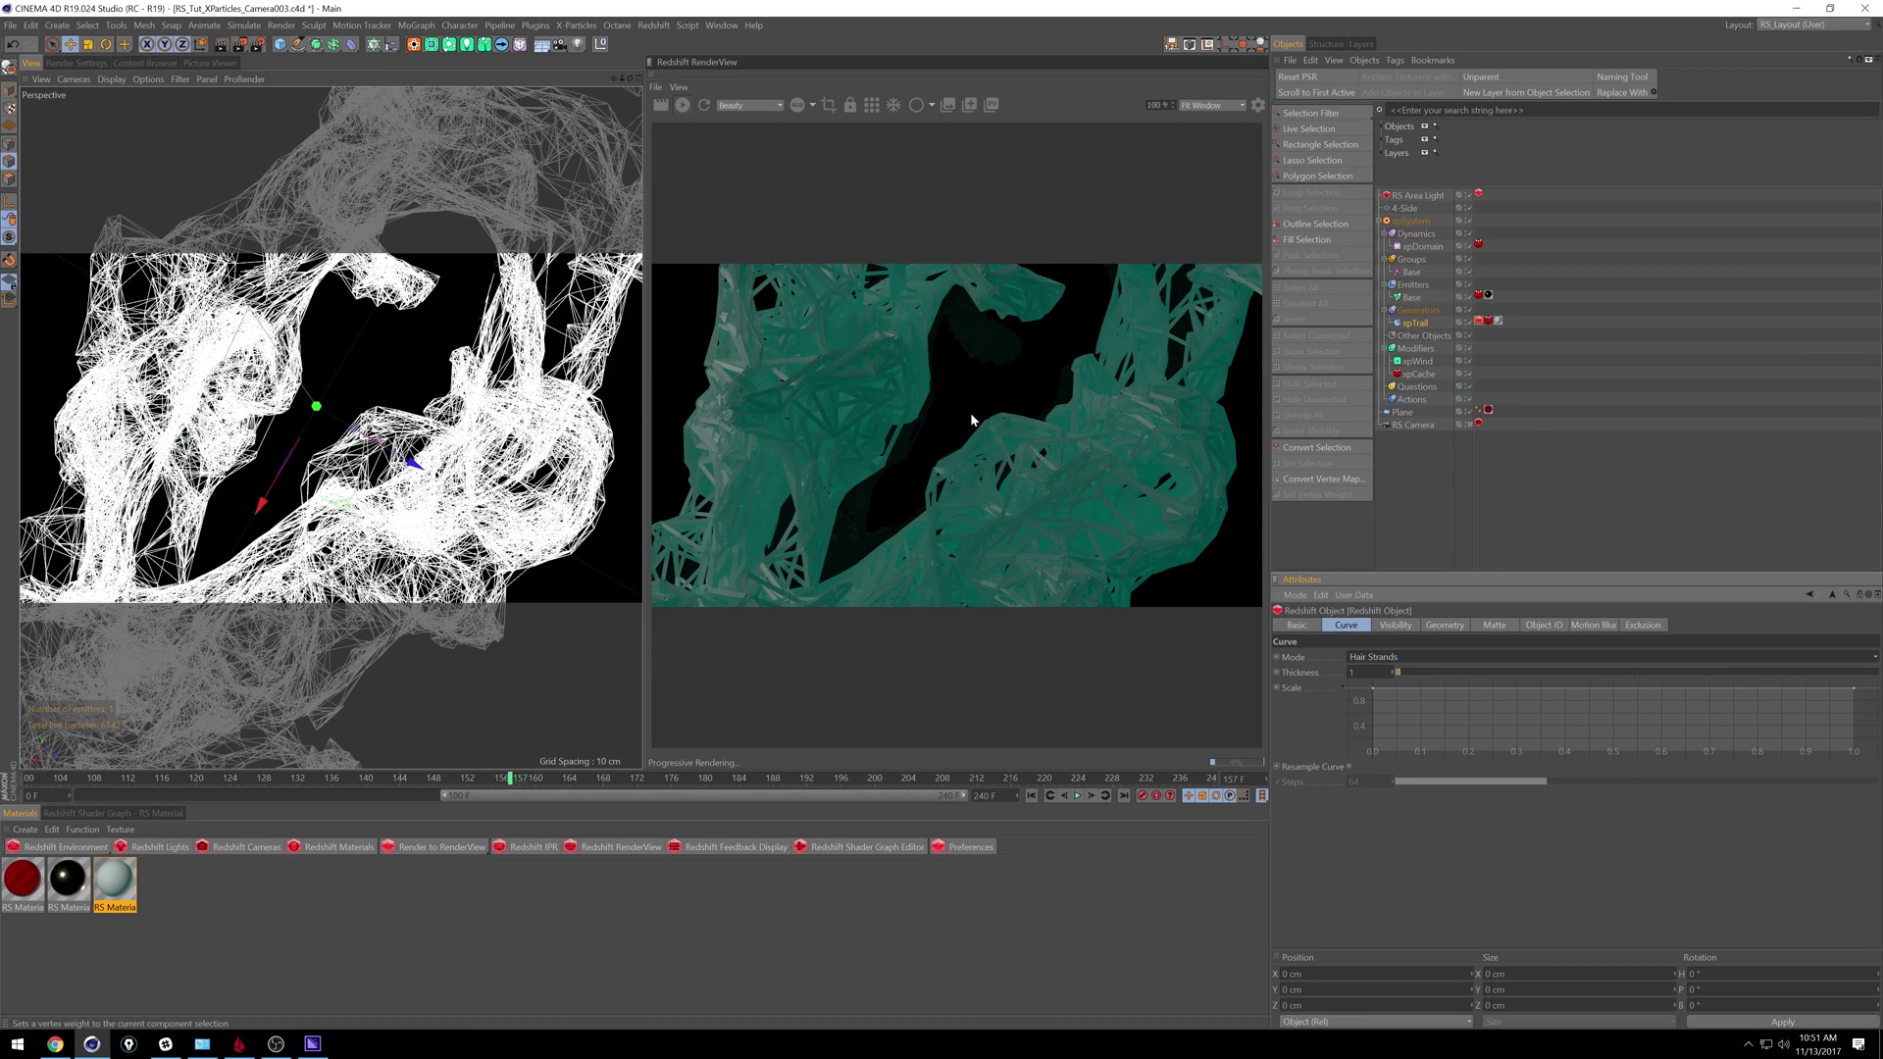
pyautogui.click(1351, 671)
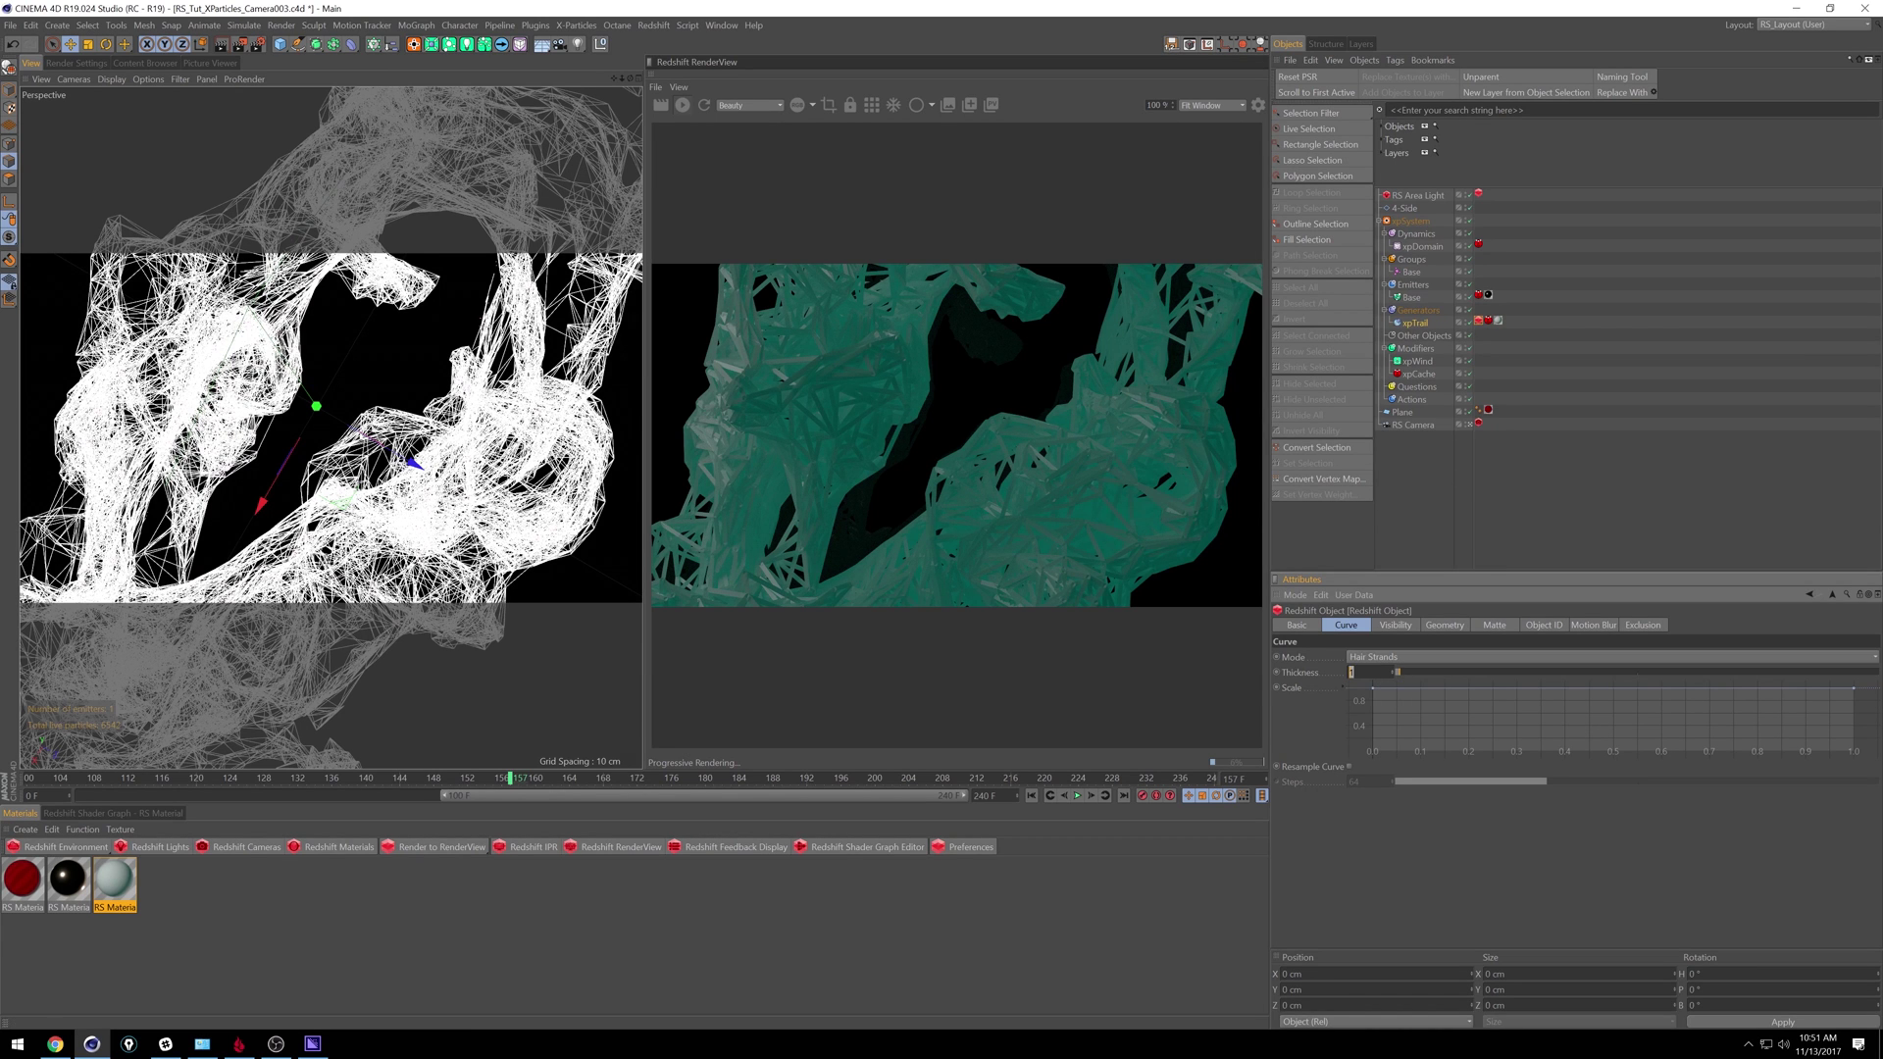
pyautogui.write('0')
pyautogui.write('.125')
pyautogui.press('Return')
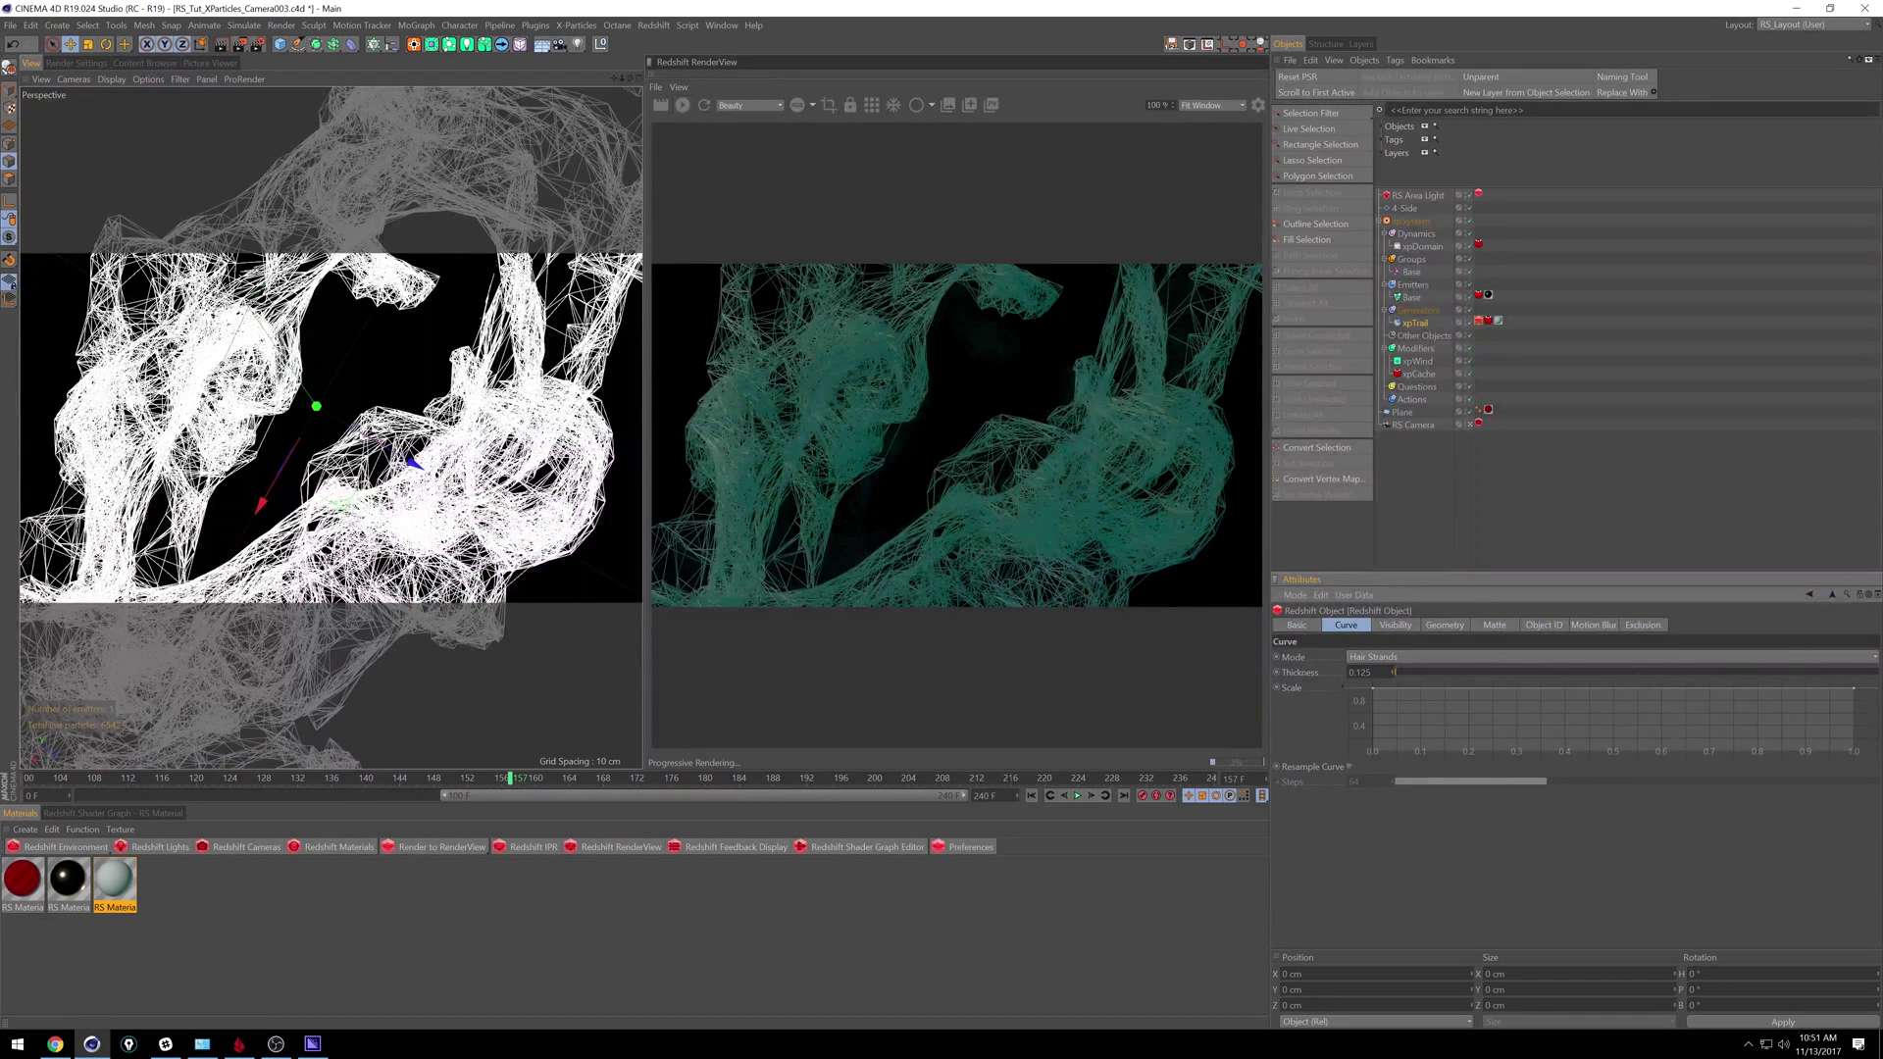
pyautogui.moveTo(1361, 672); pyautogui.dragTo(1418, 675)
pyautogui.press('Return')
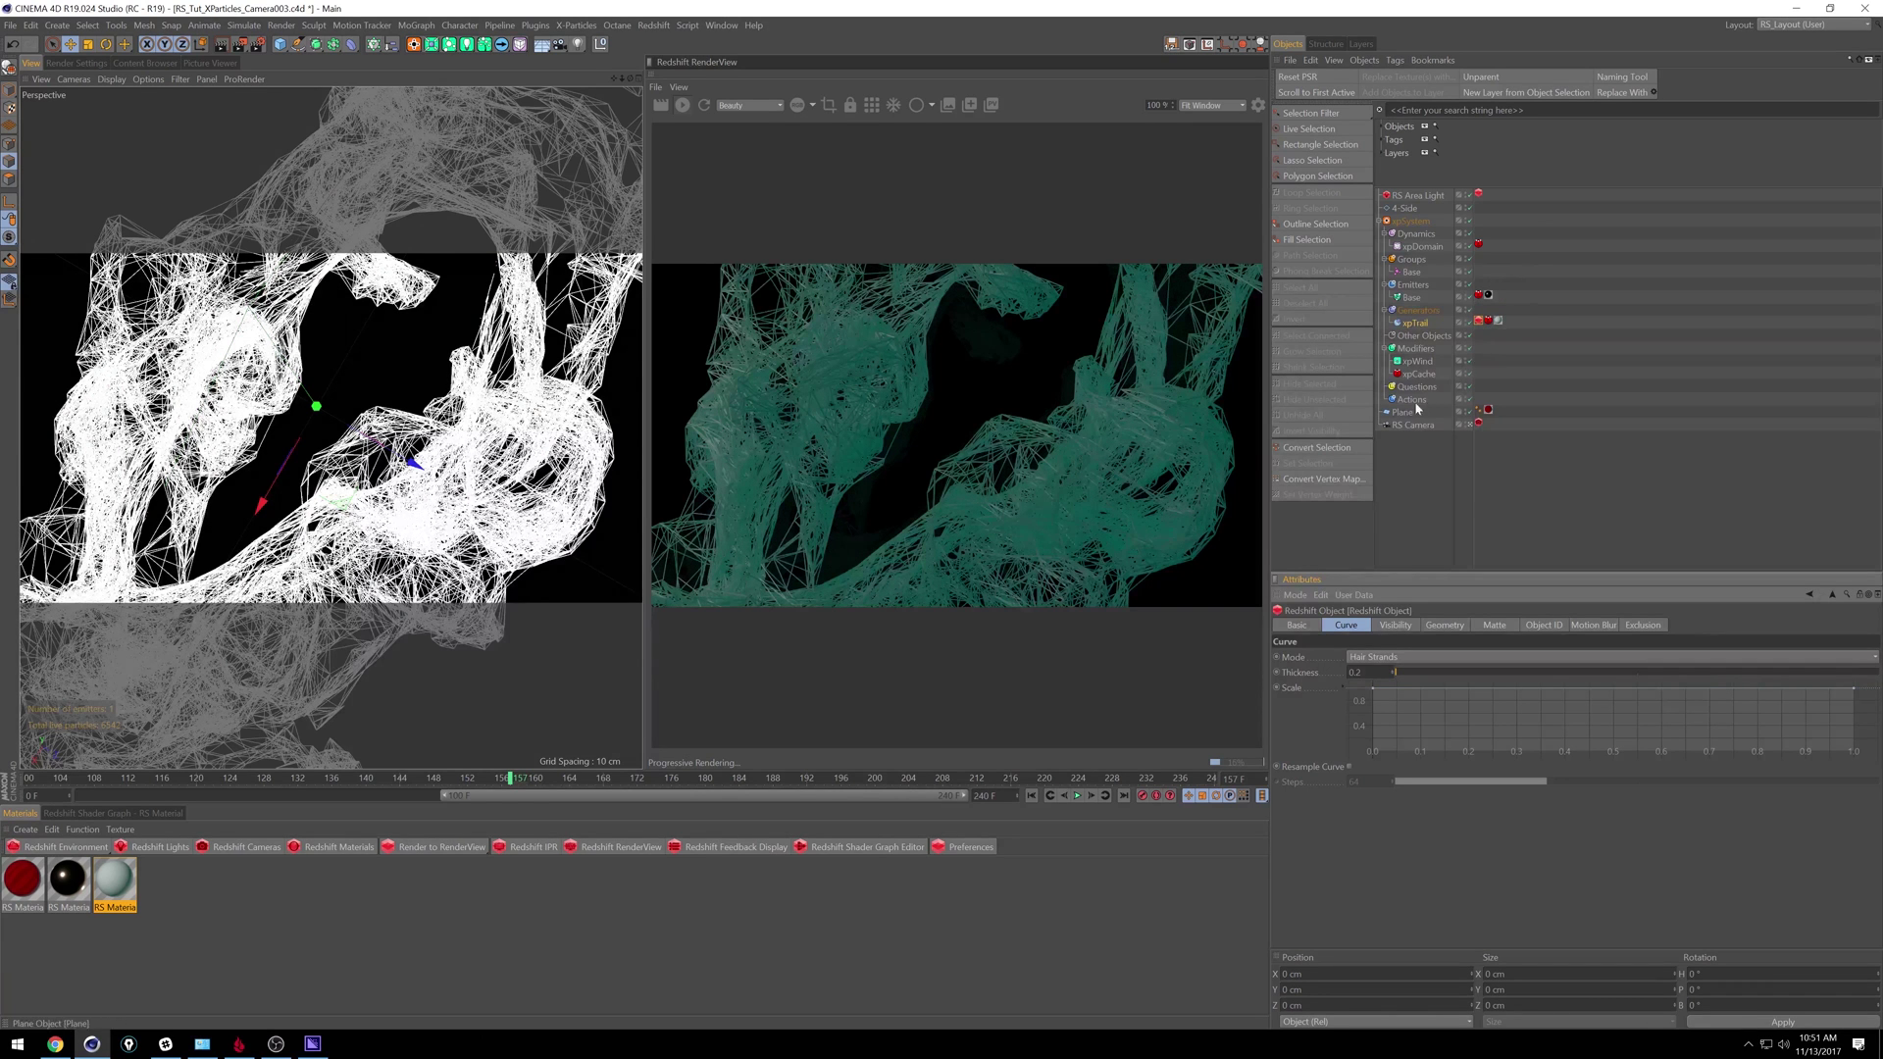
# Step: Add a Redshift Object tag to the Base emitter
pyautogui.click(1412, 298)
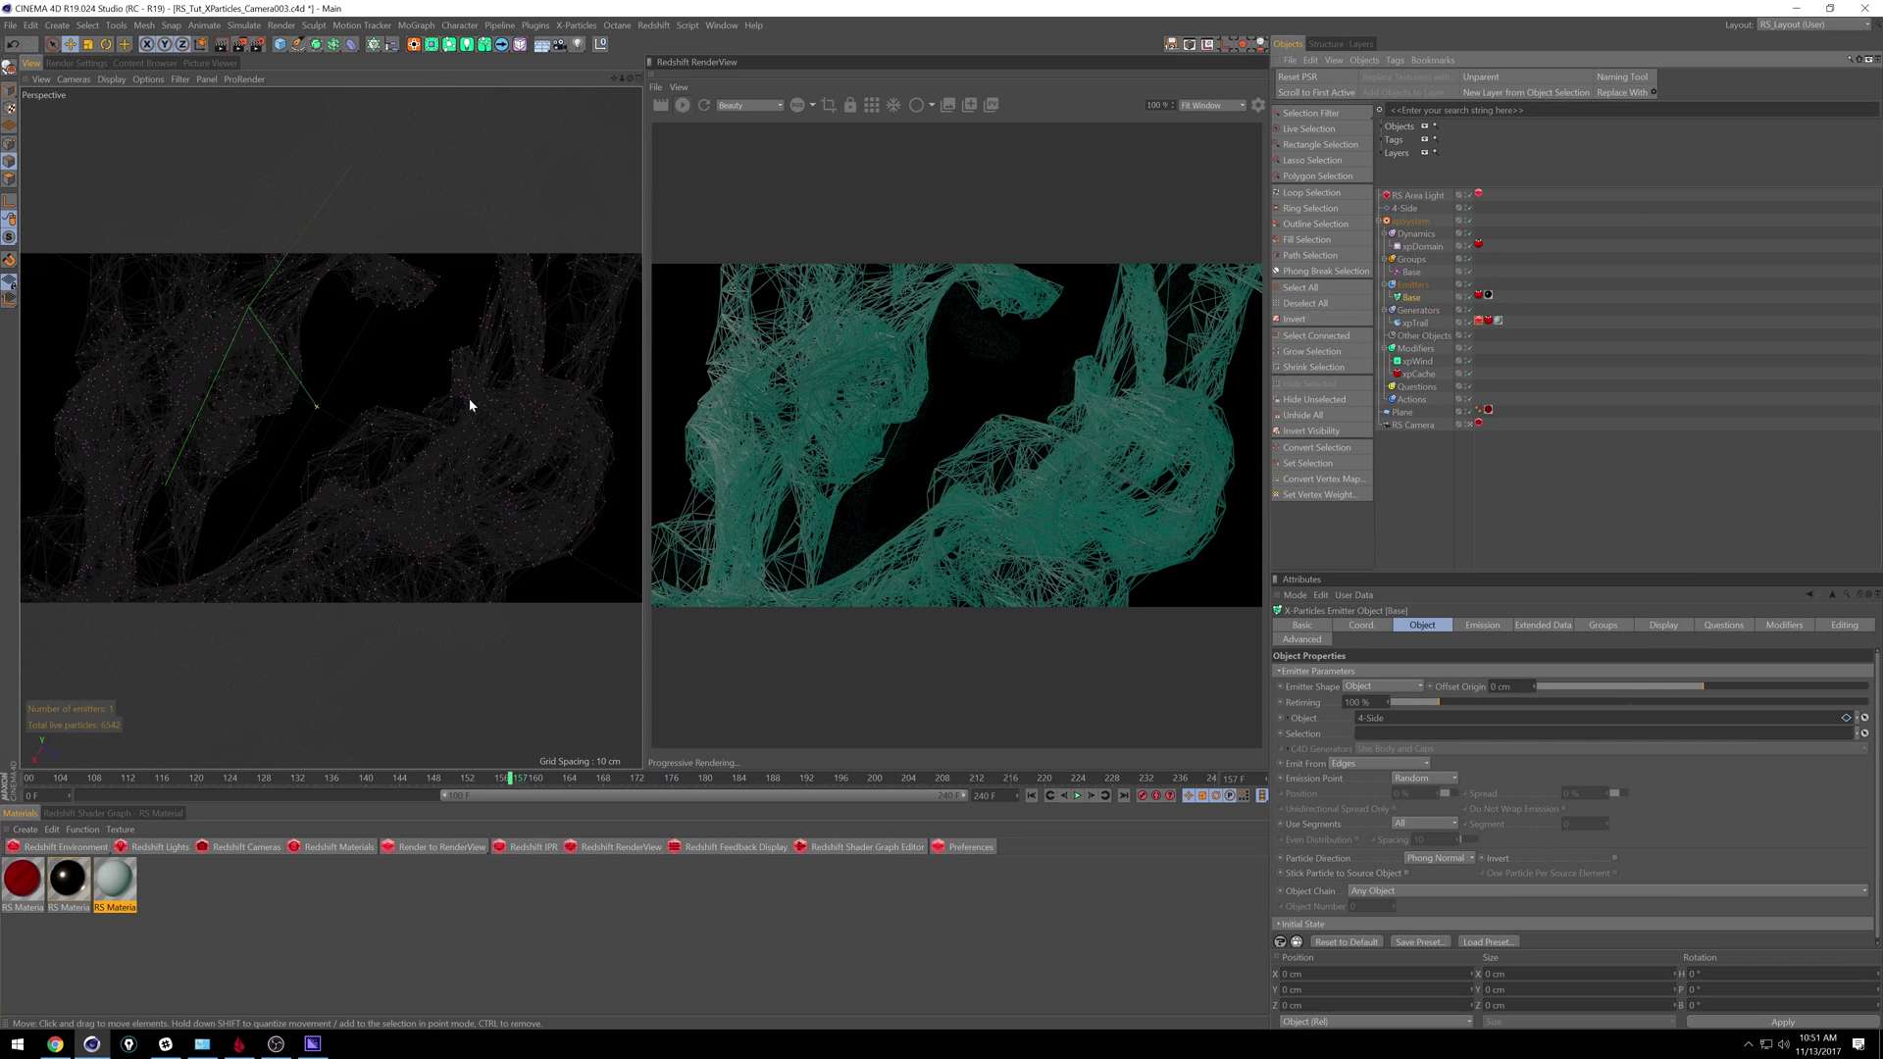
pyautogui.rightClick(1418, 299)
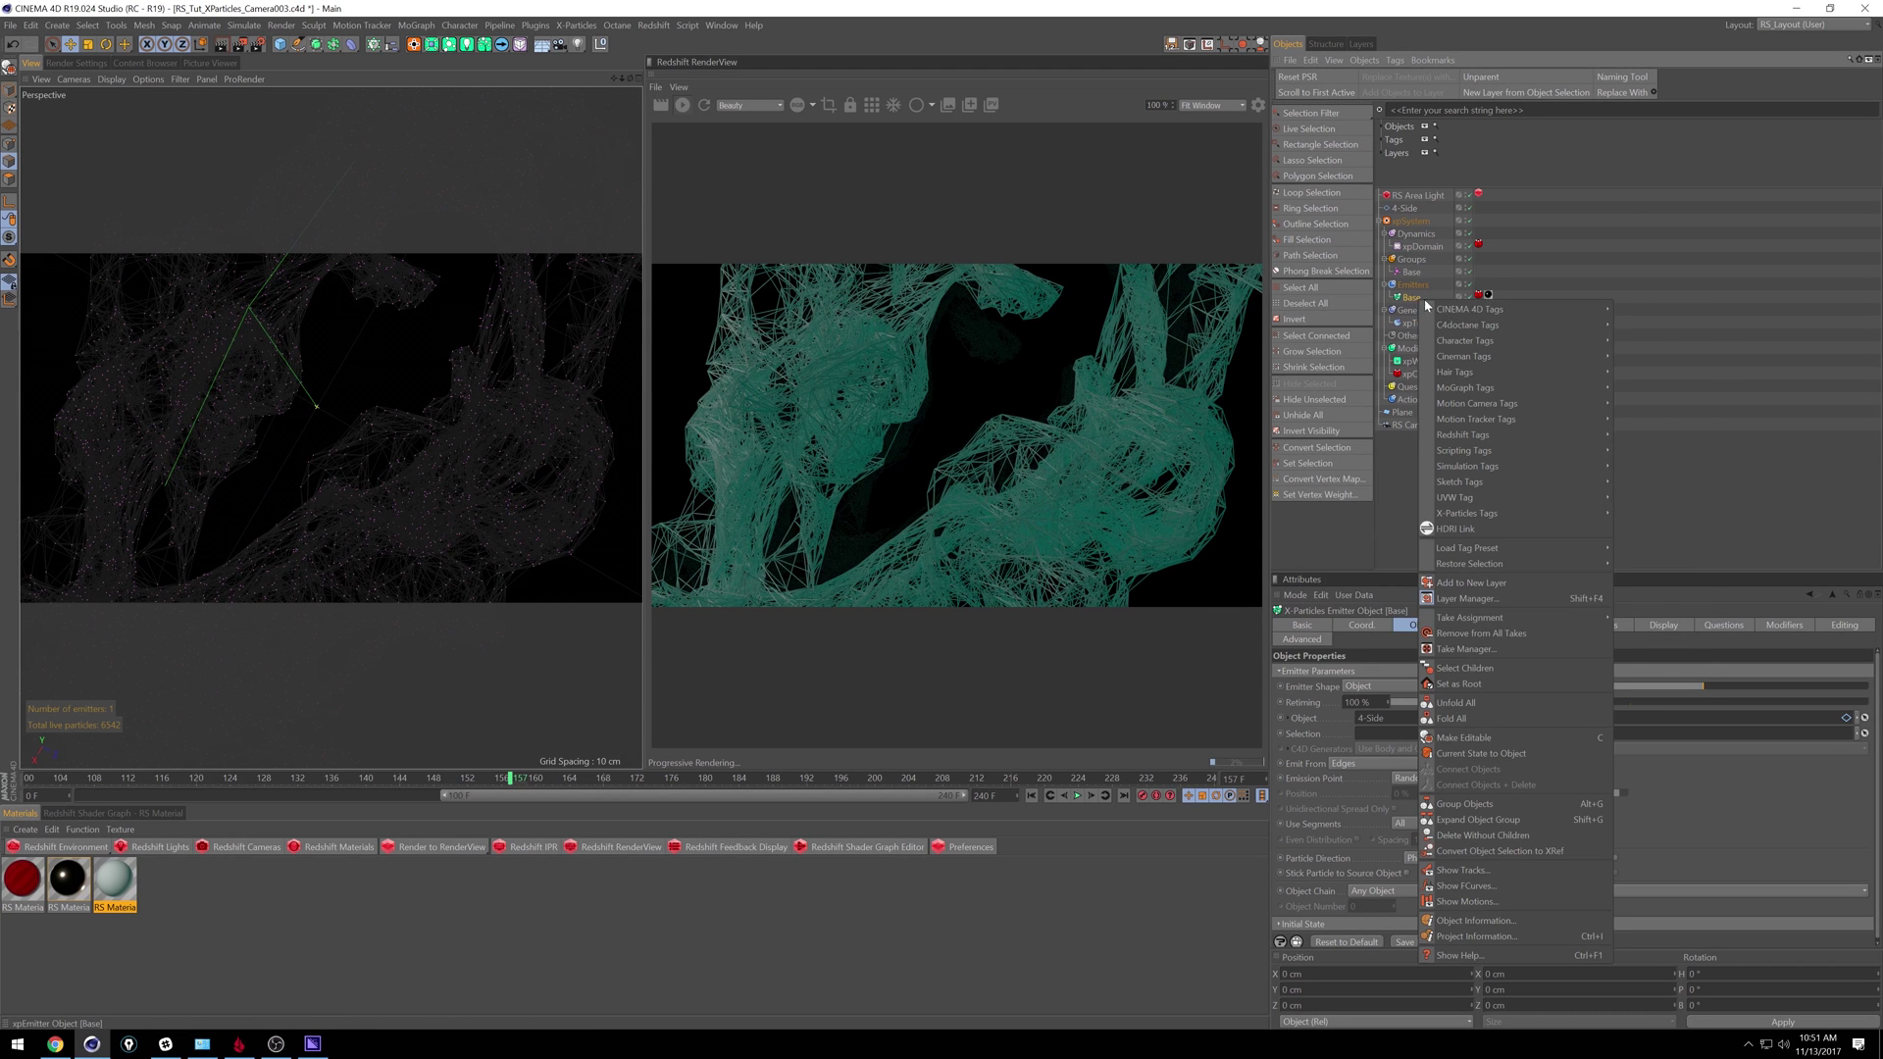
pyautogui.moveTo(1500, 435)
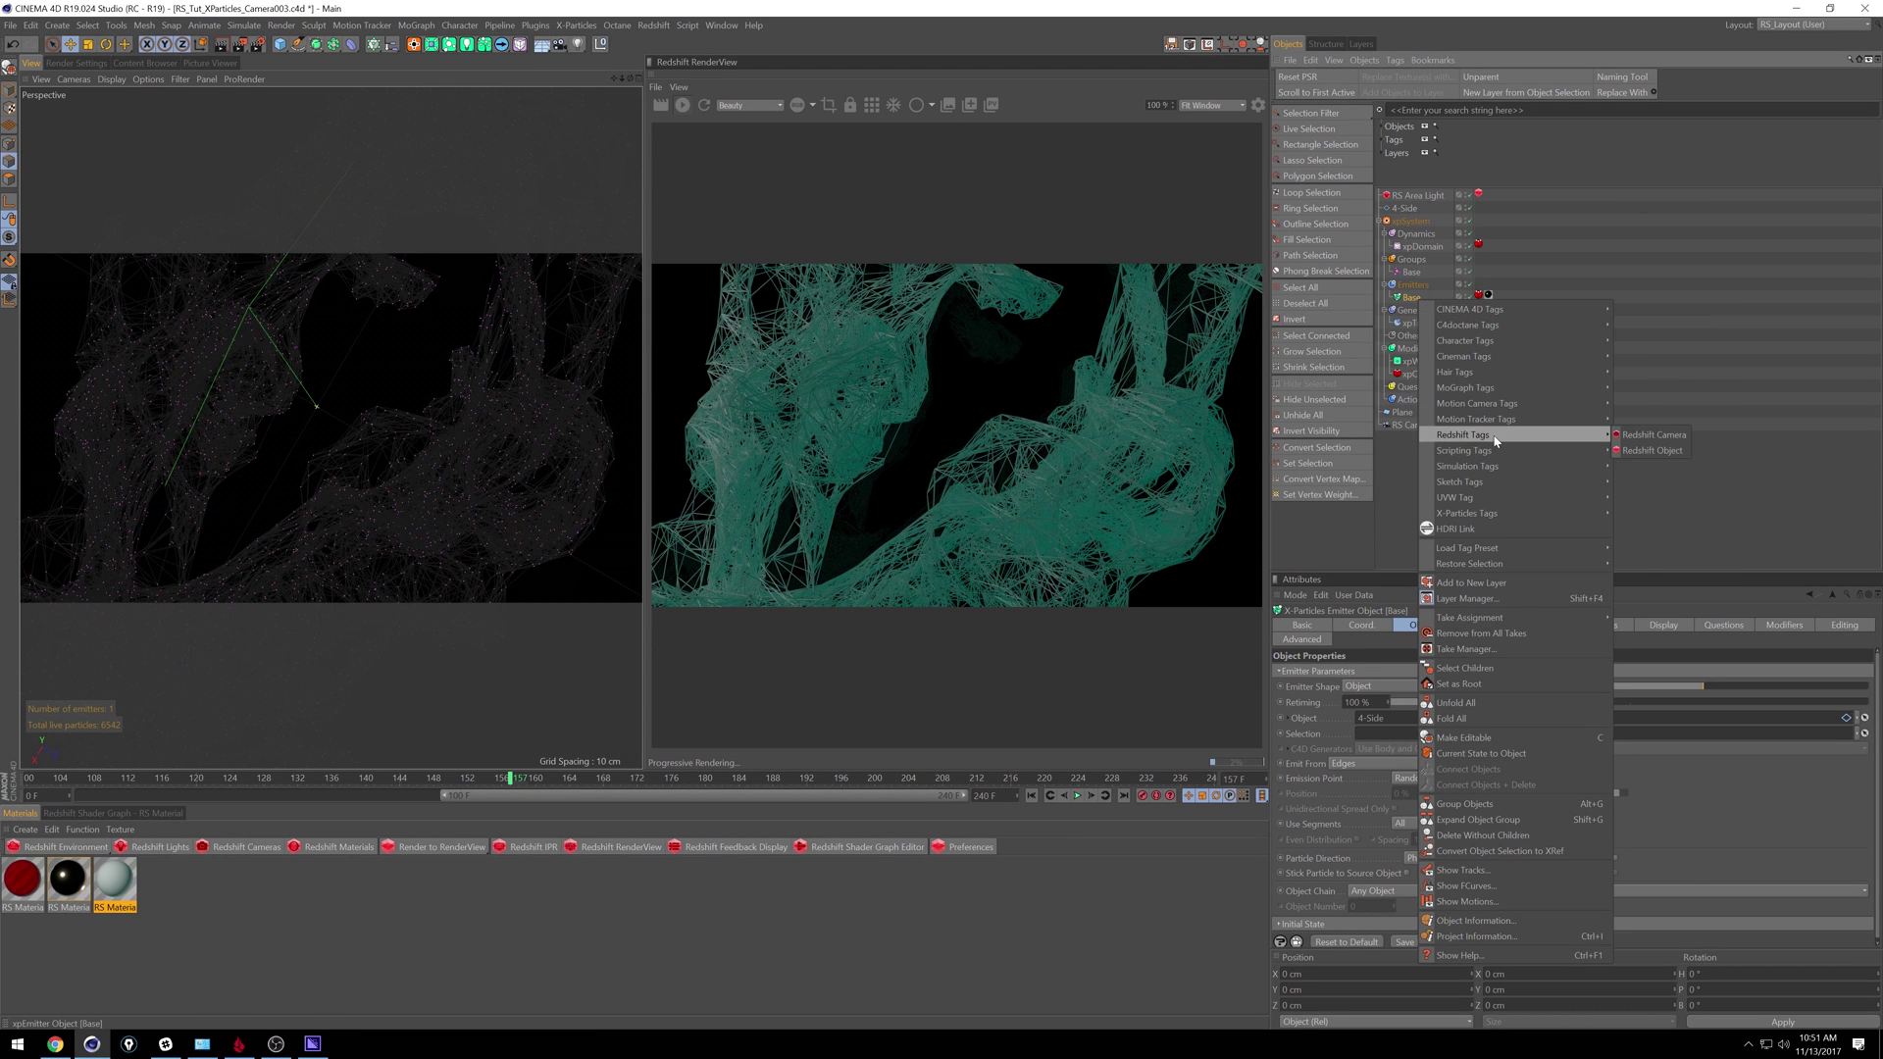
pyautogui.click(1657, 451)
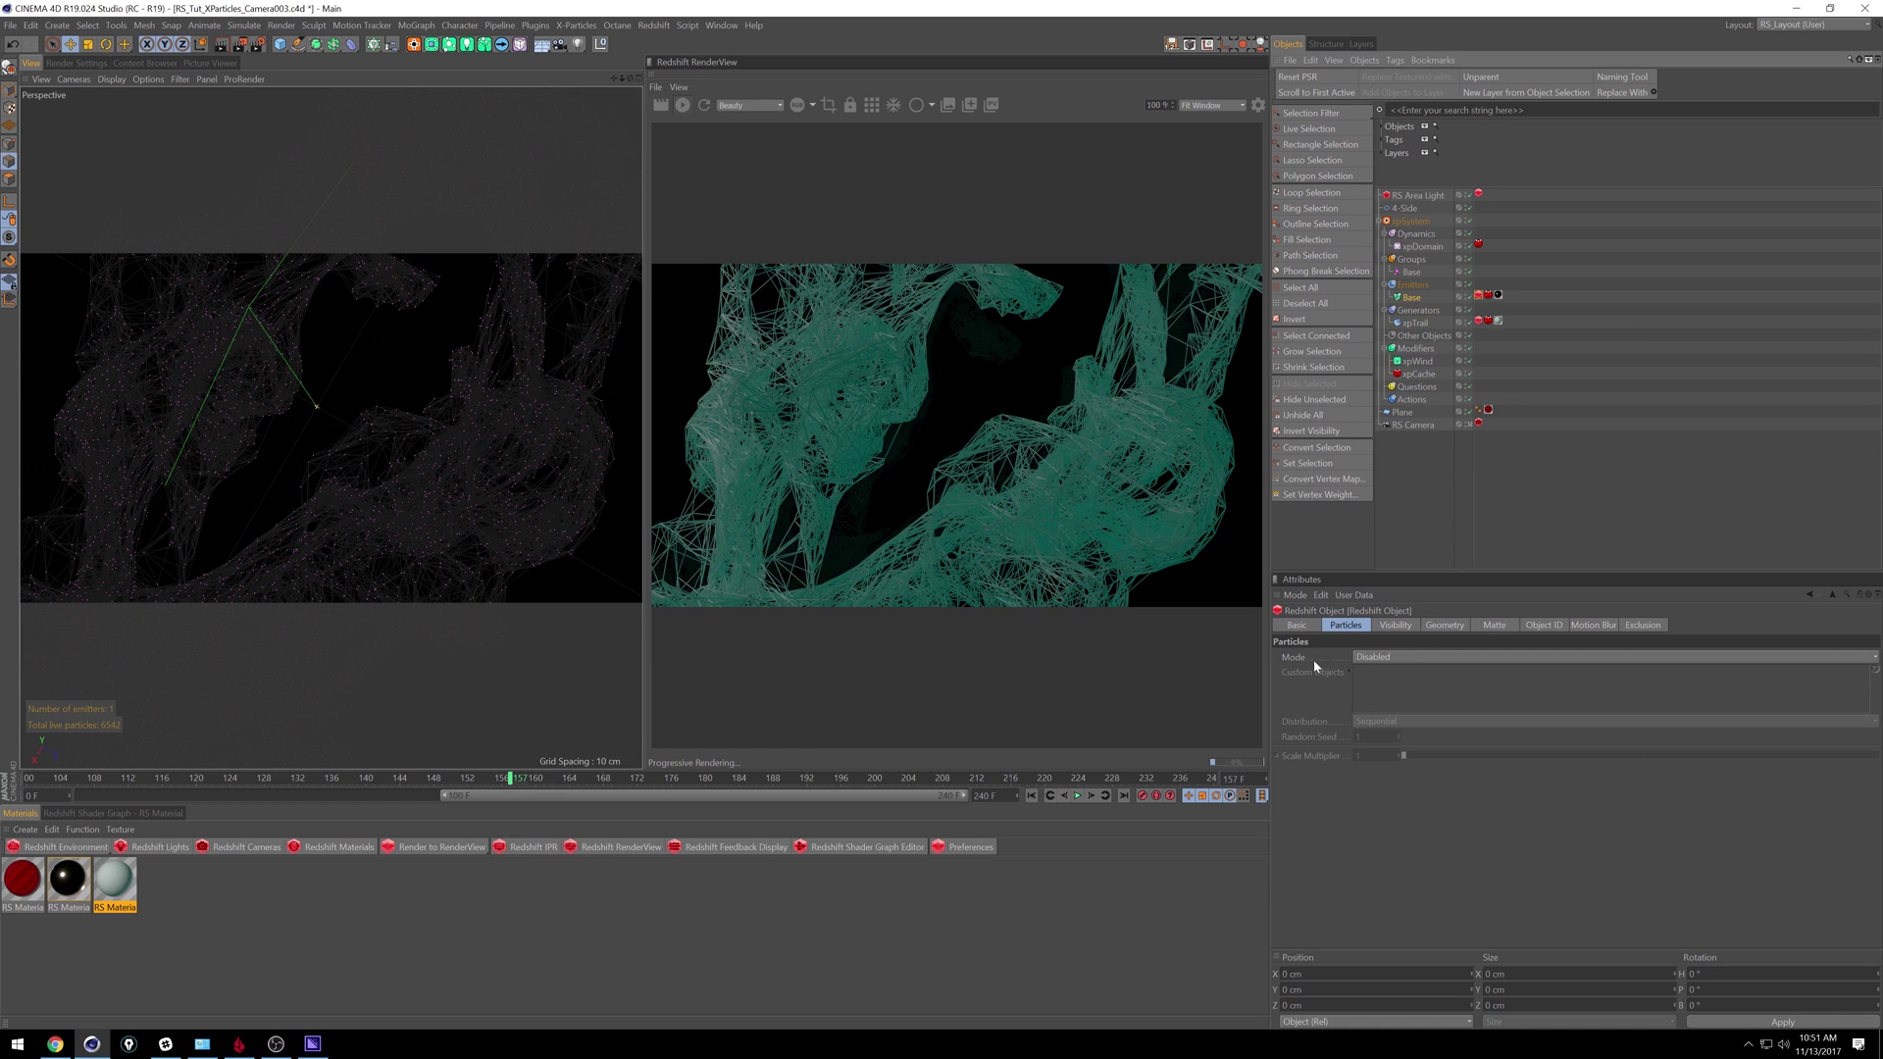
# Step: Try Point, Sphere and Quad Instances particle modes, then settle on Custom Objects
pyautogui.click(1412, 659)
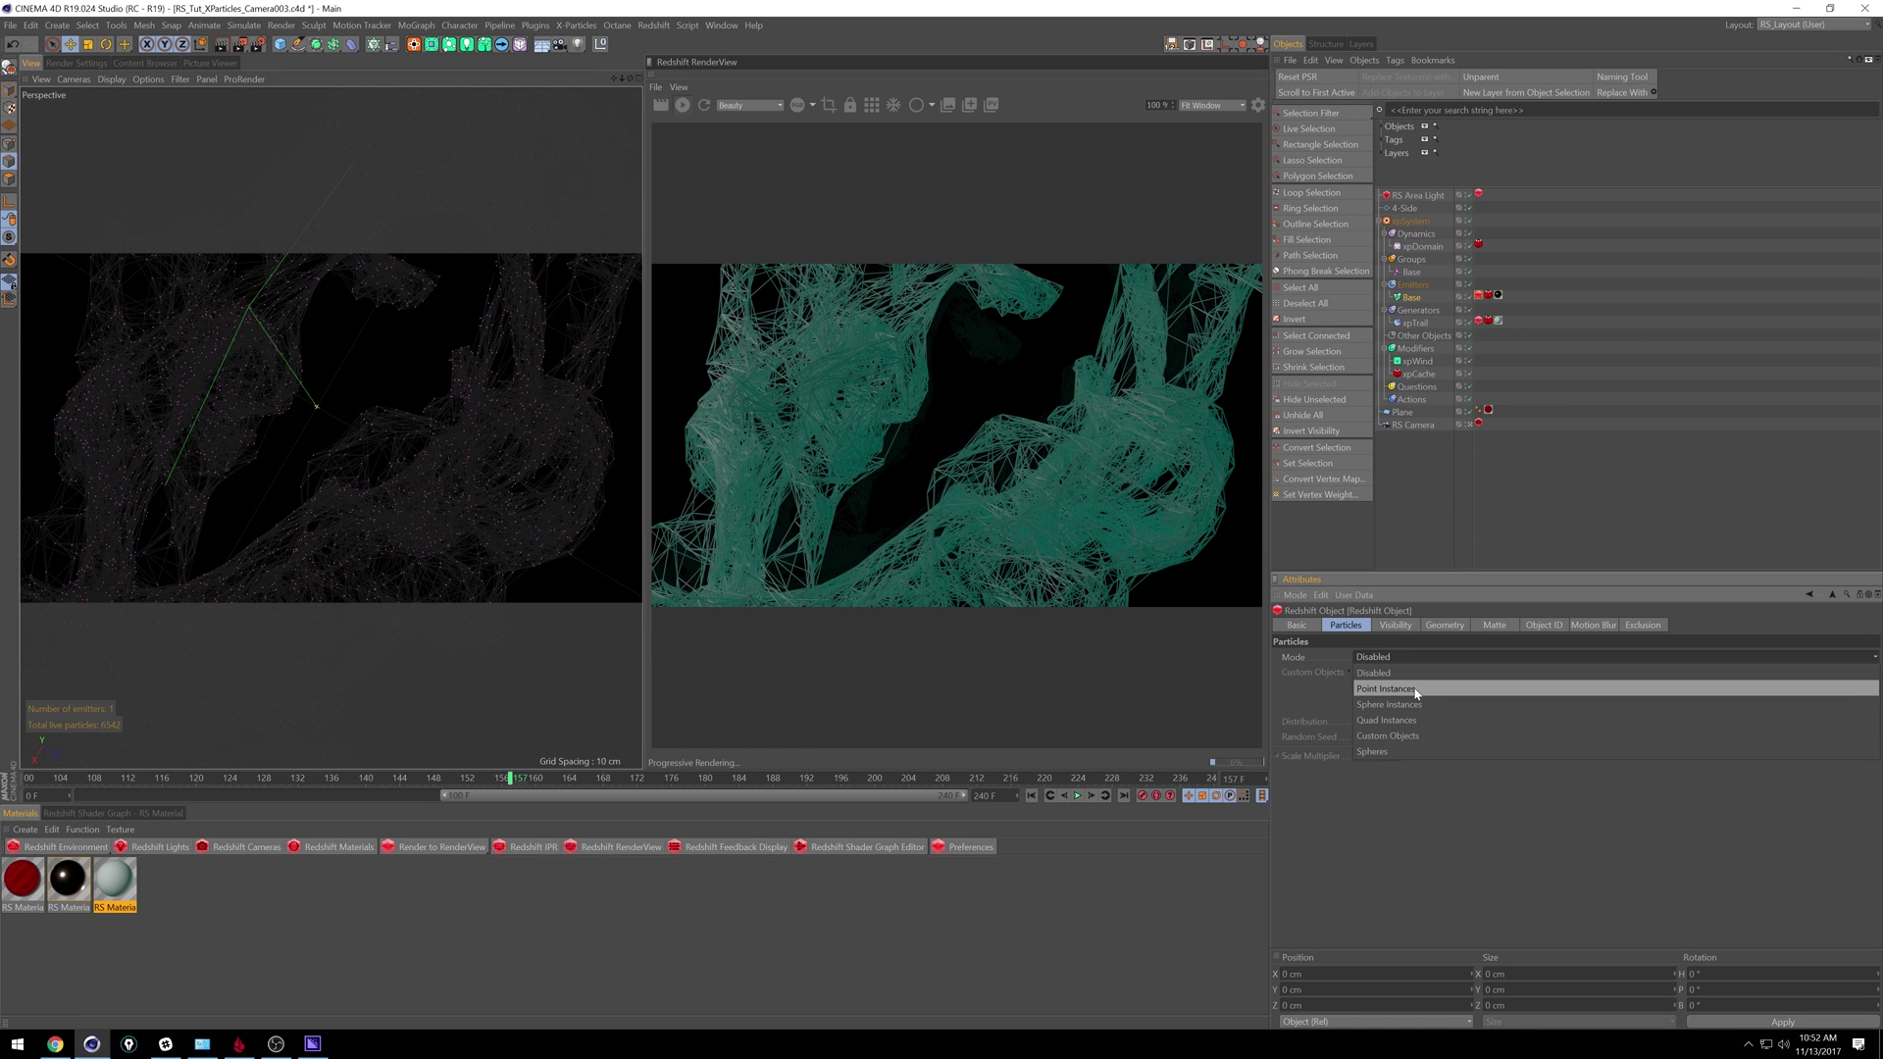
pyautogui.click(1416, 689)
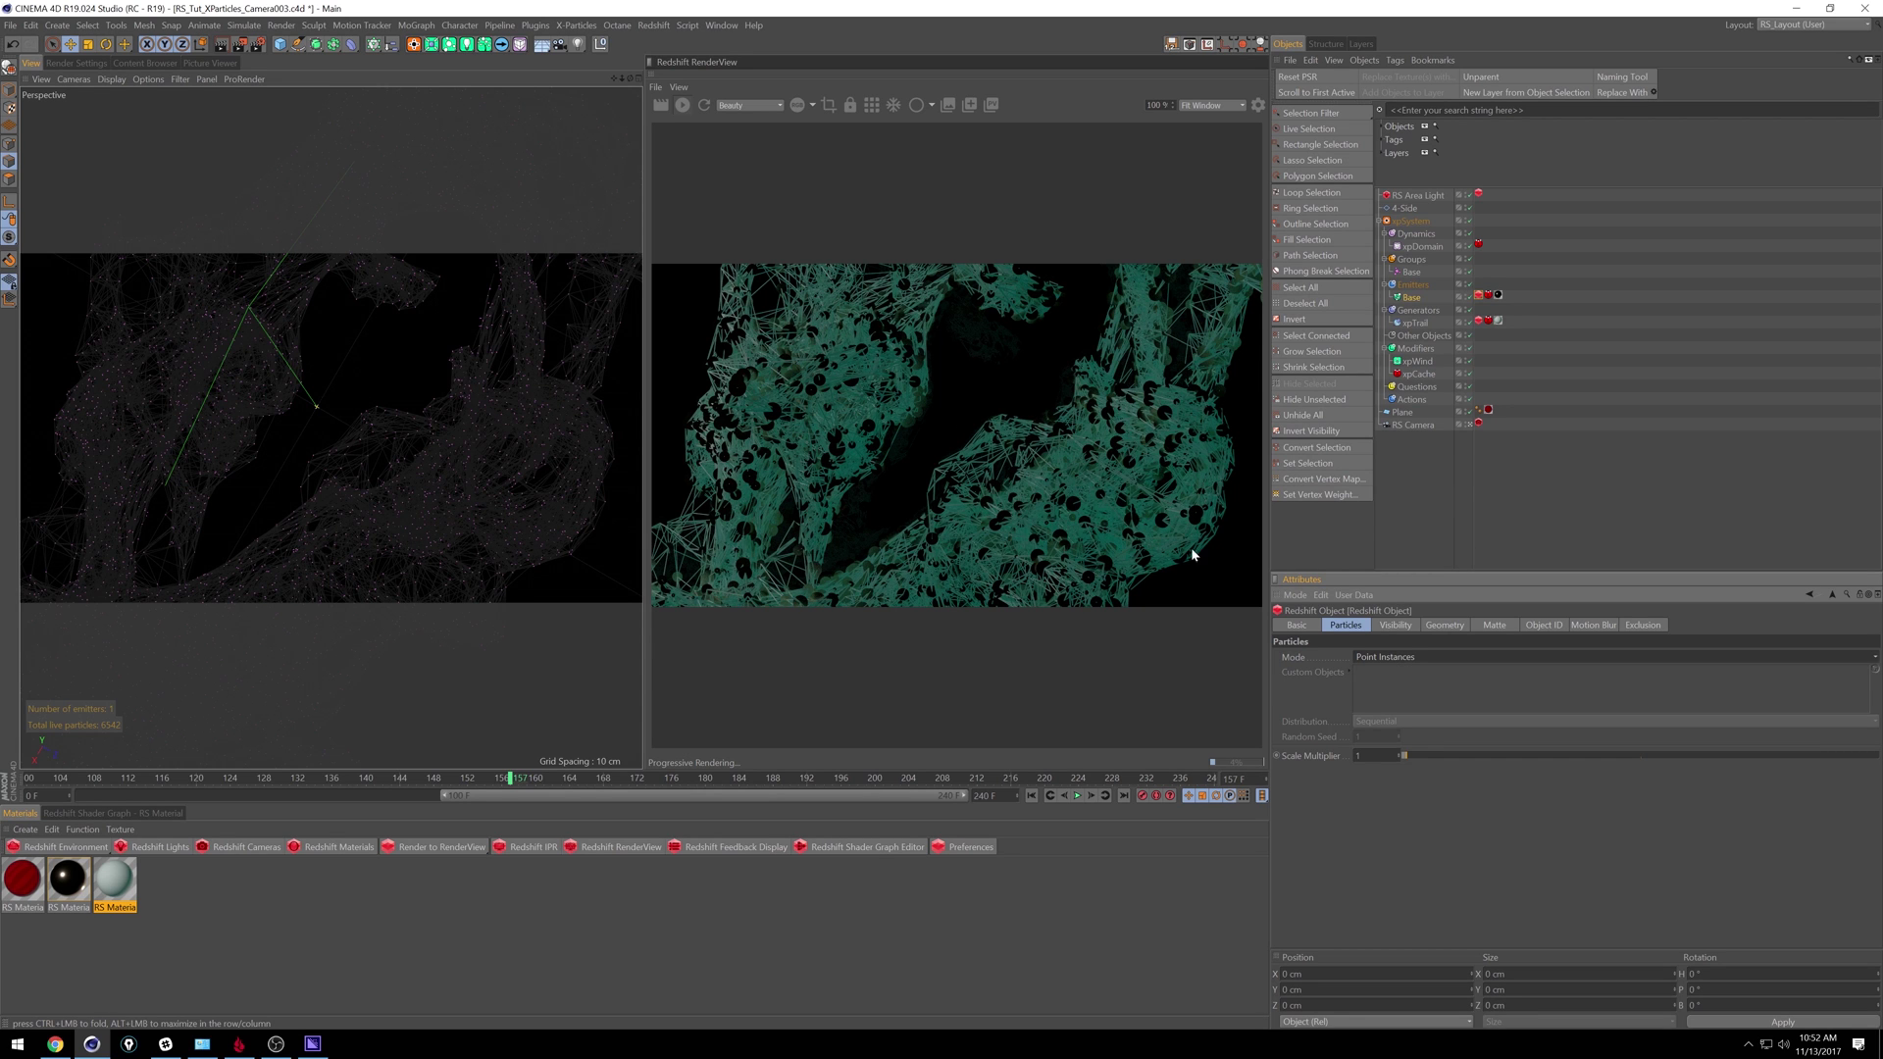
pyautogui.click(1412, 657)
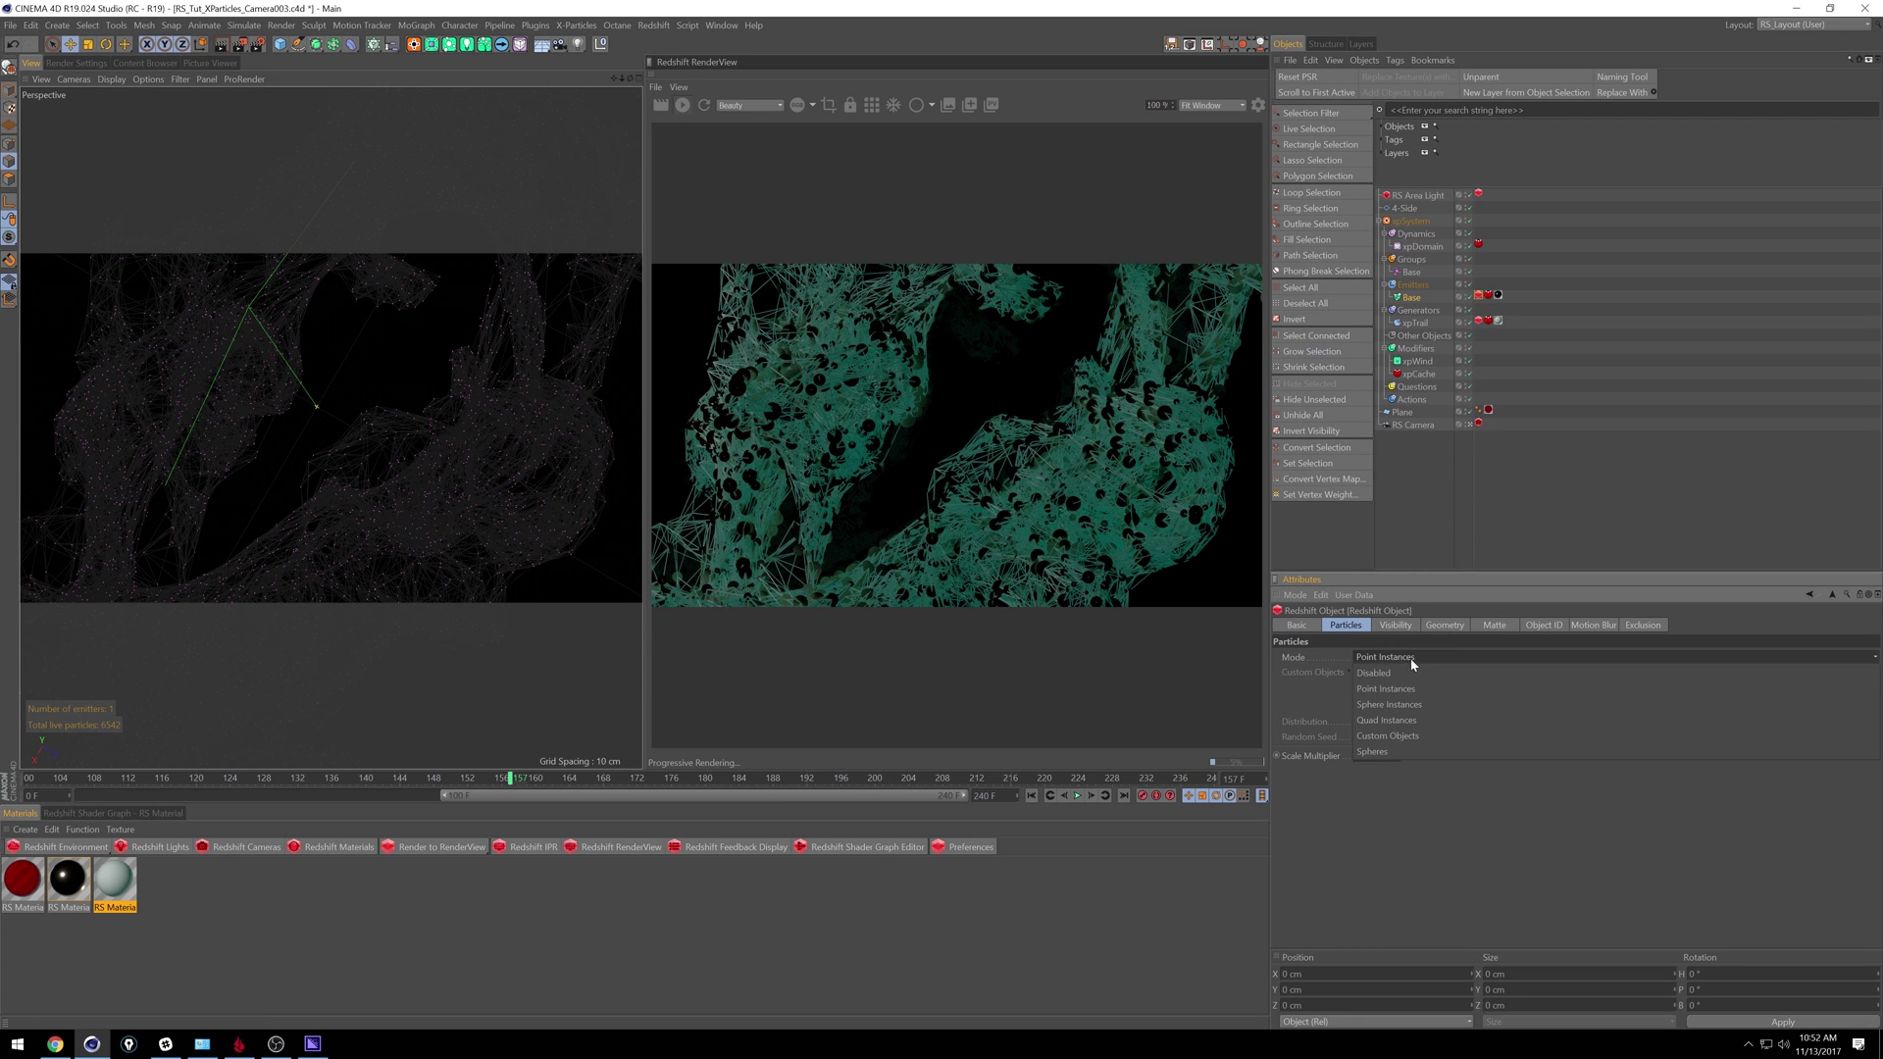
pyautogui.click(1413, 705)
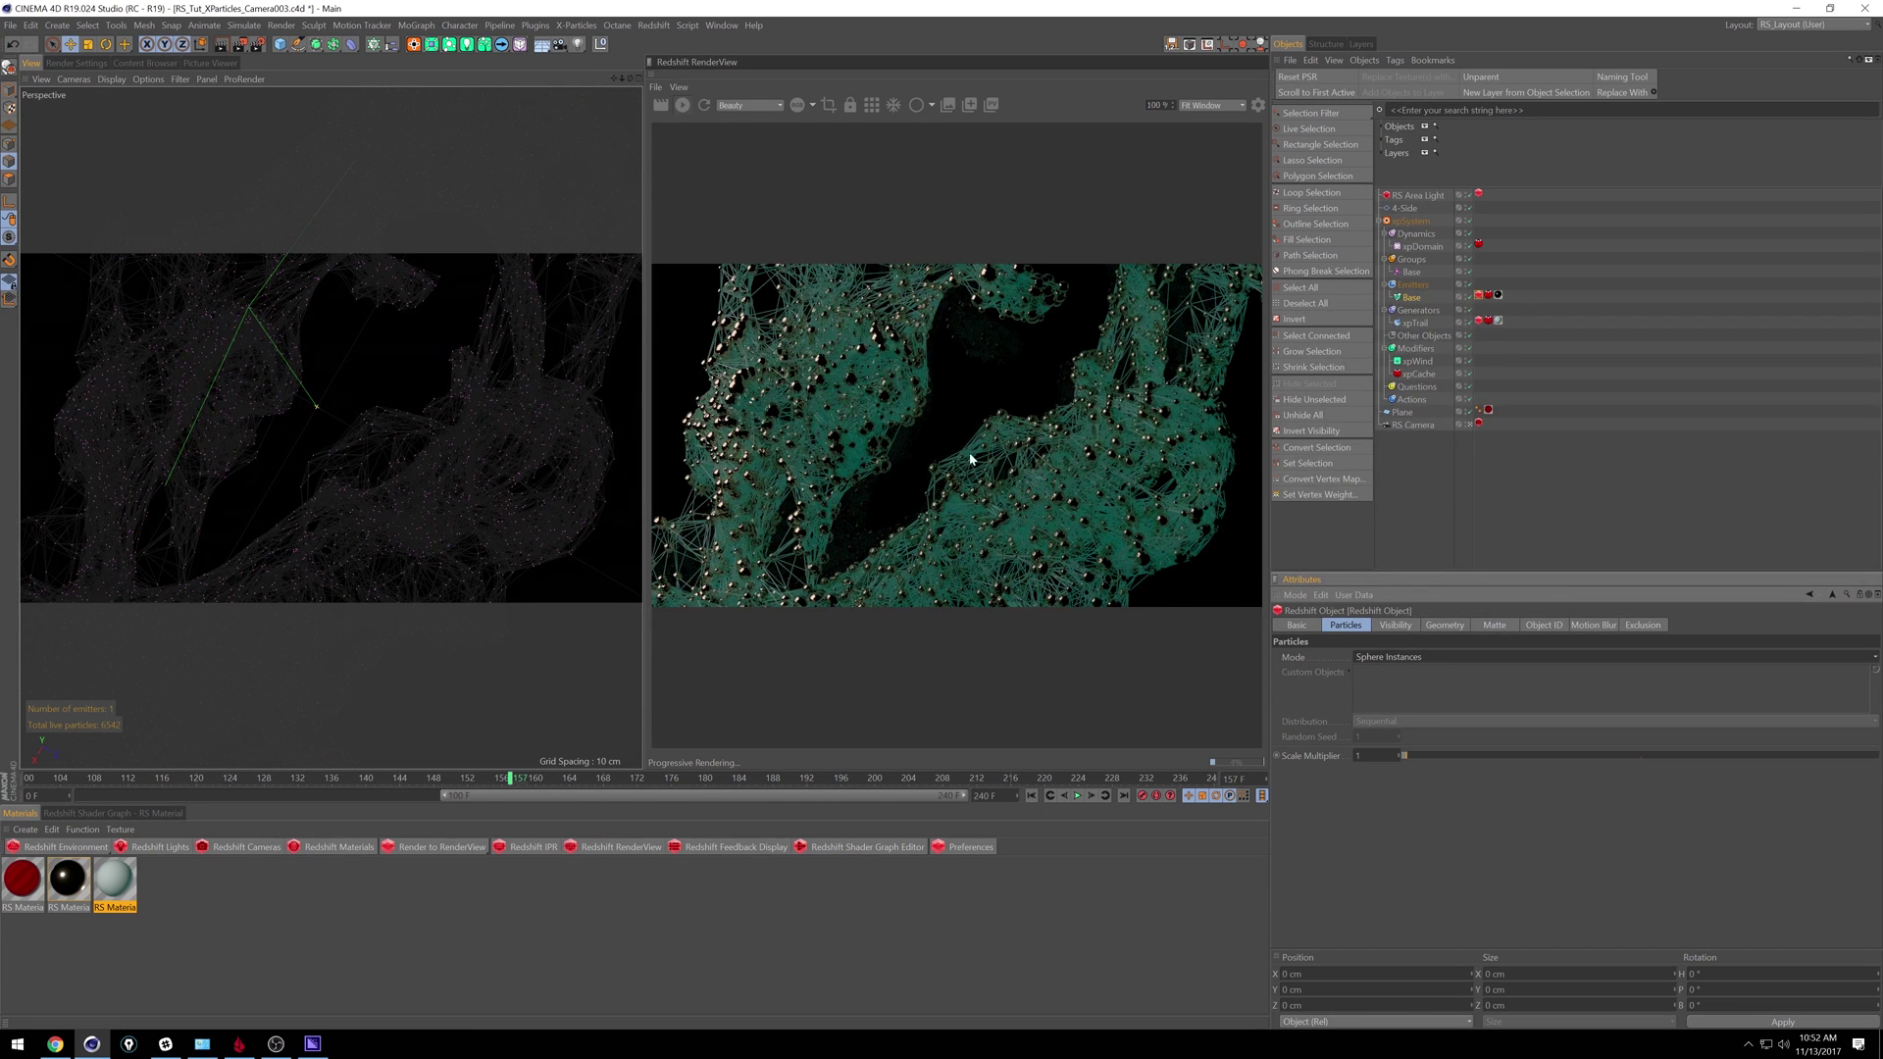
pyautogui.click(1442, 655)
pyautogui.click(1412, 721)
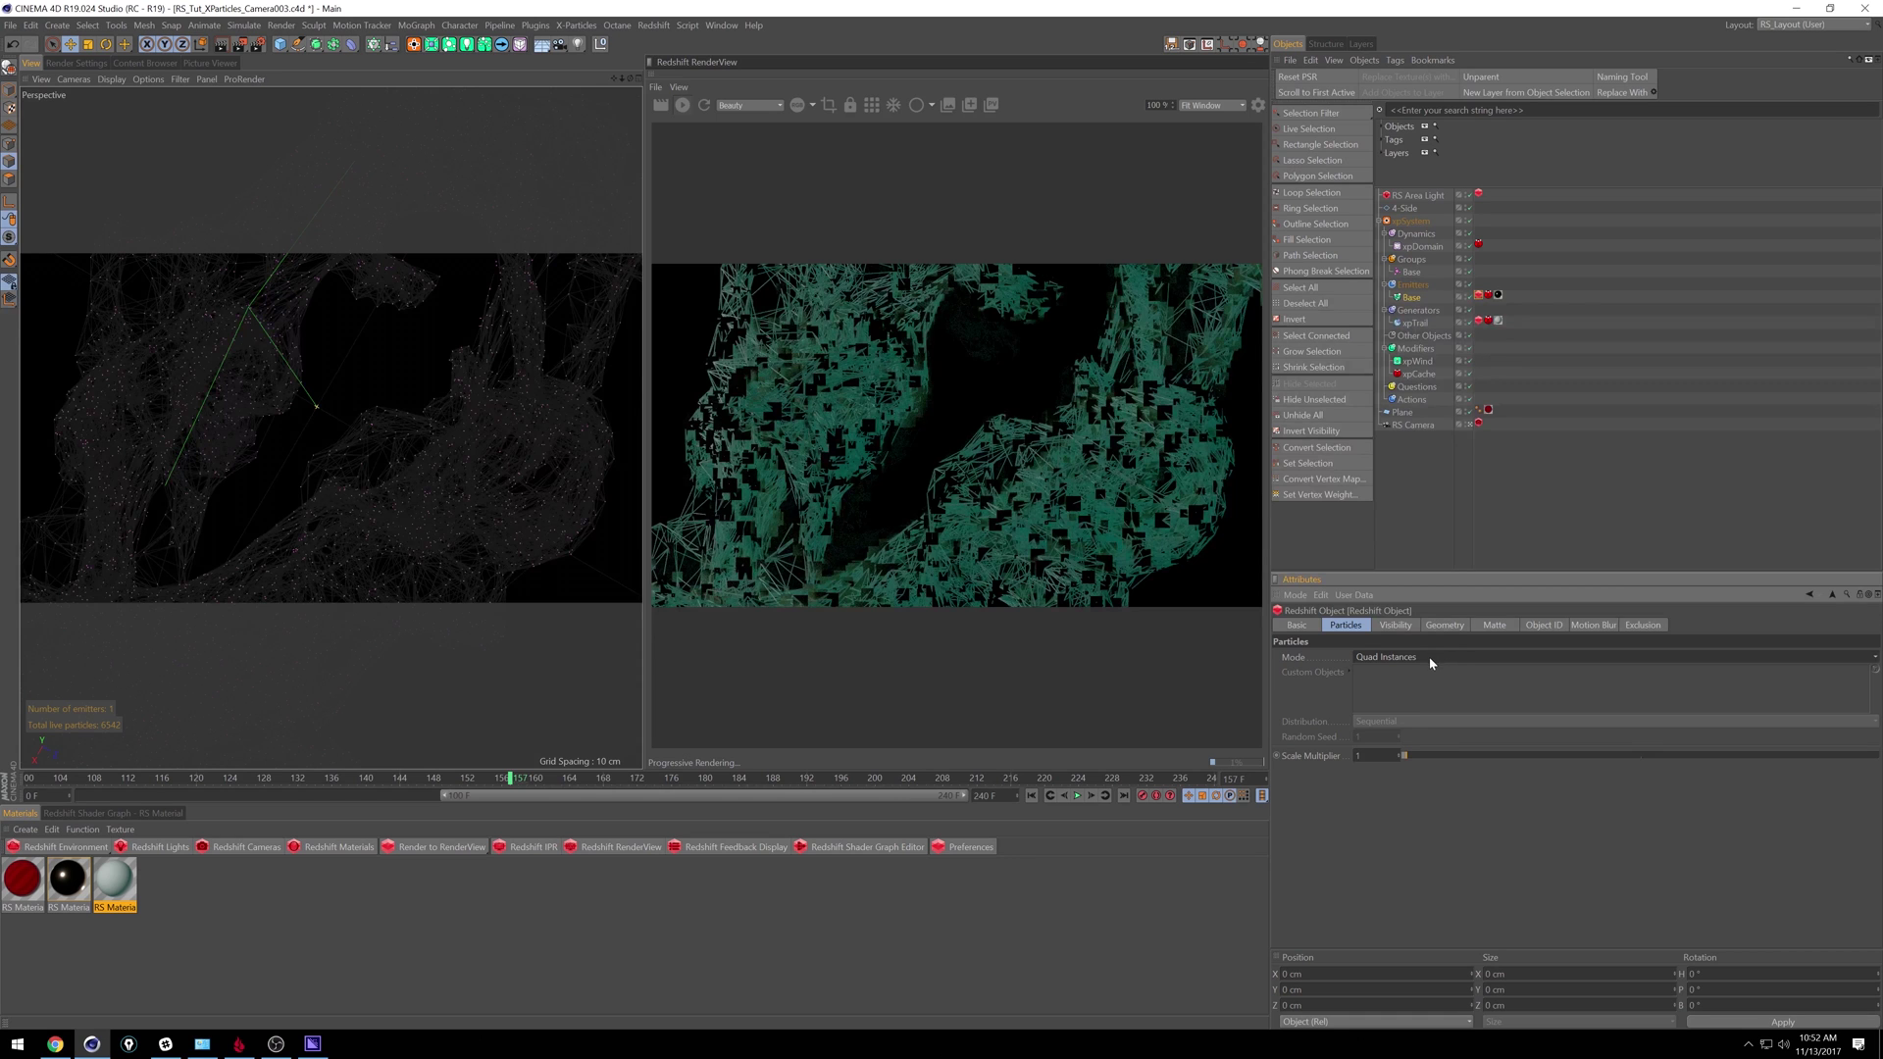
pyautogui.click(1428, 659)
pyautogui.click(1412, 735)
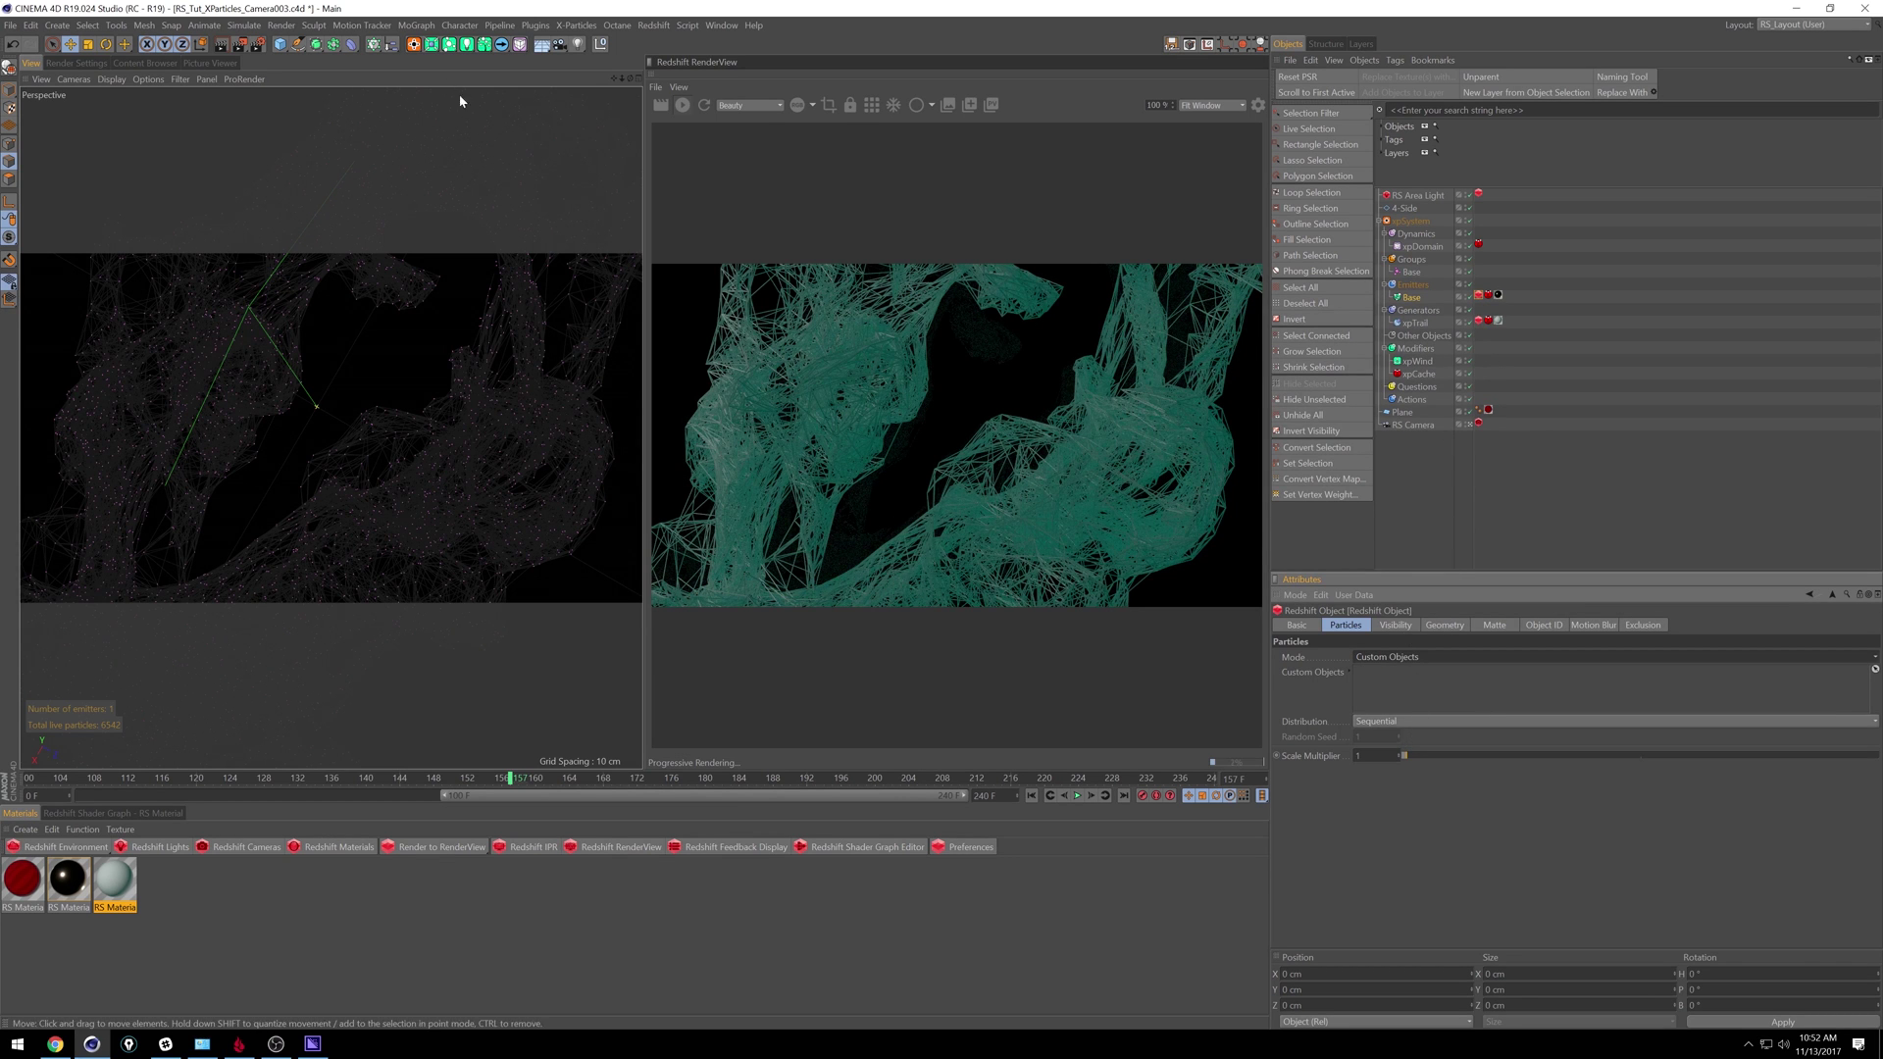
# Step: Add a torus with a 50 cm ring radius and 5 cm pipe radius
pyautogui.click(279, 44)
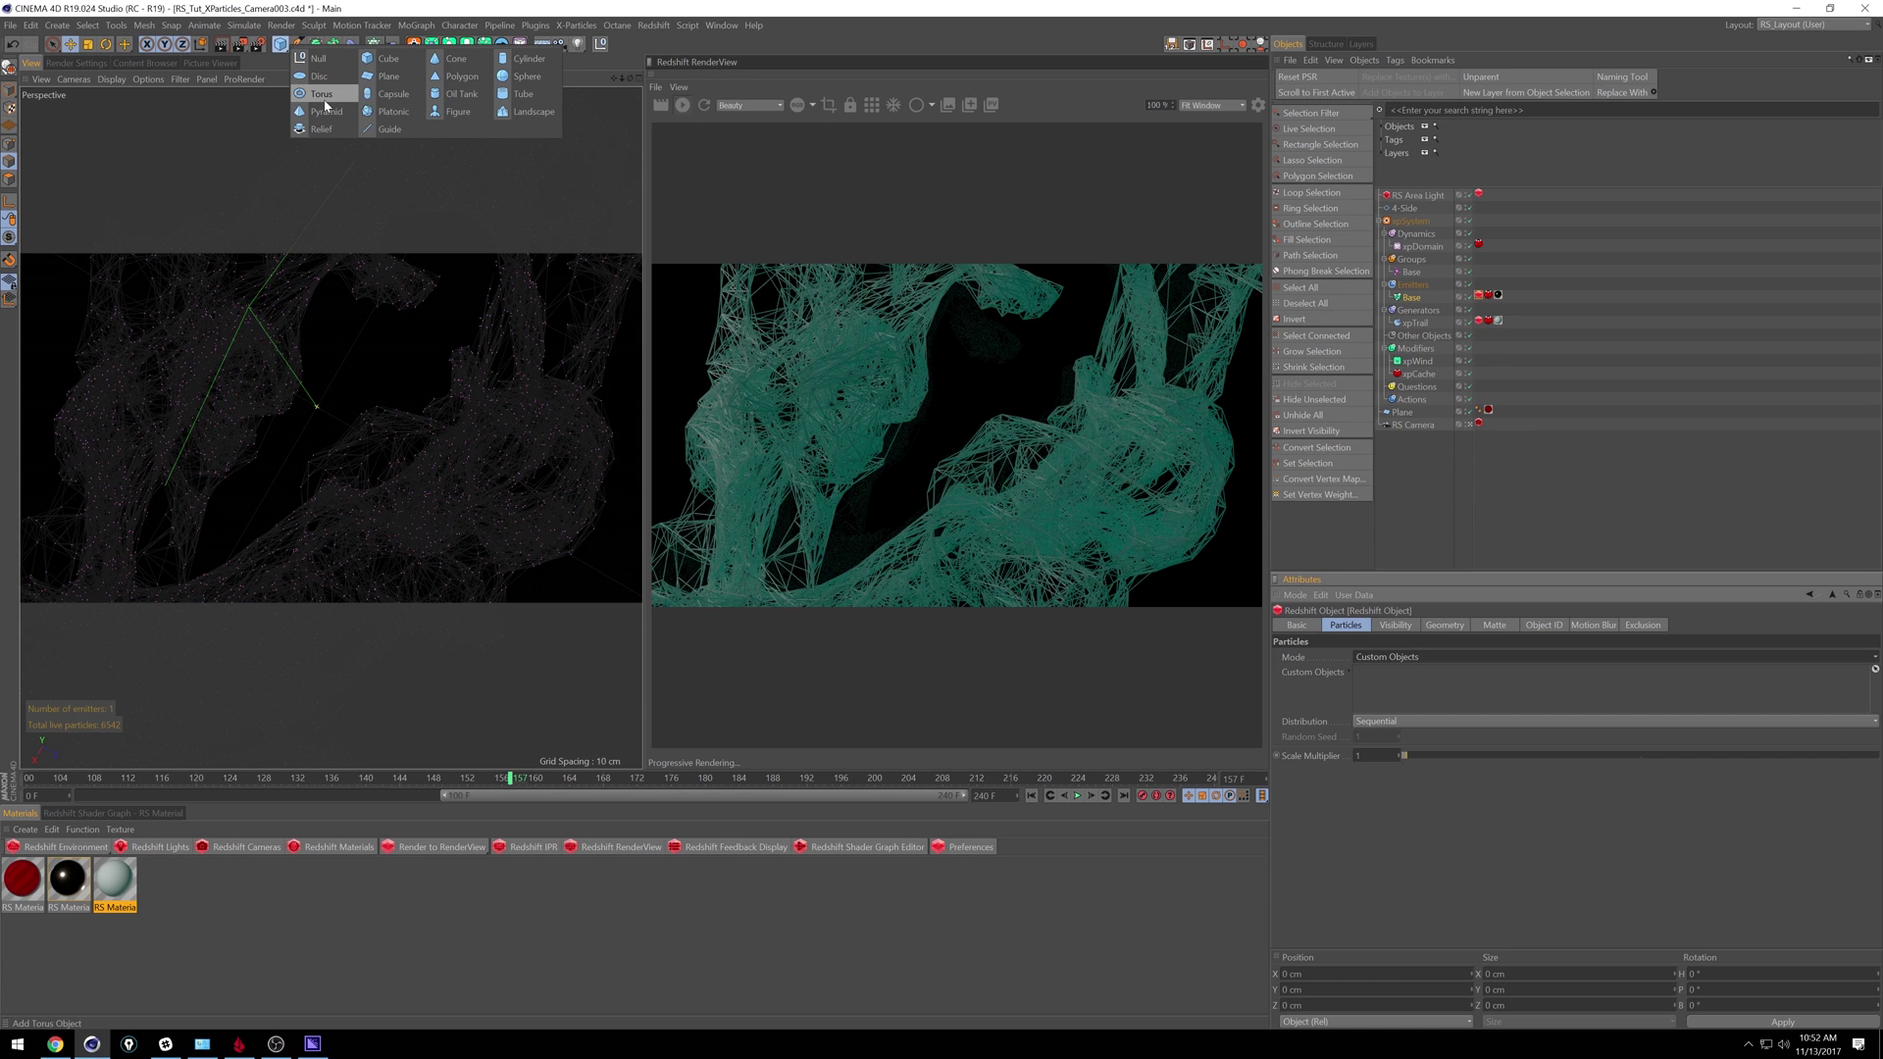
pyautogui.click(322, 94)
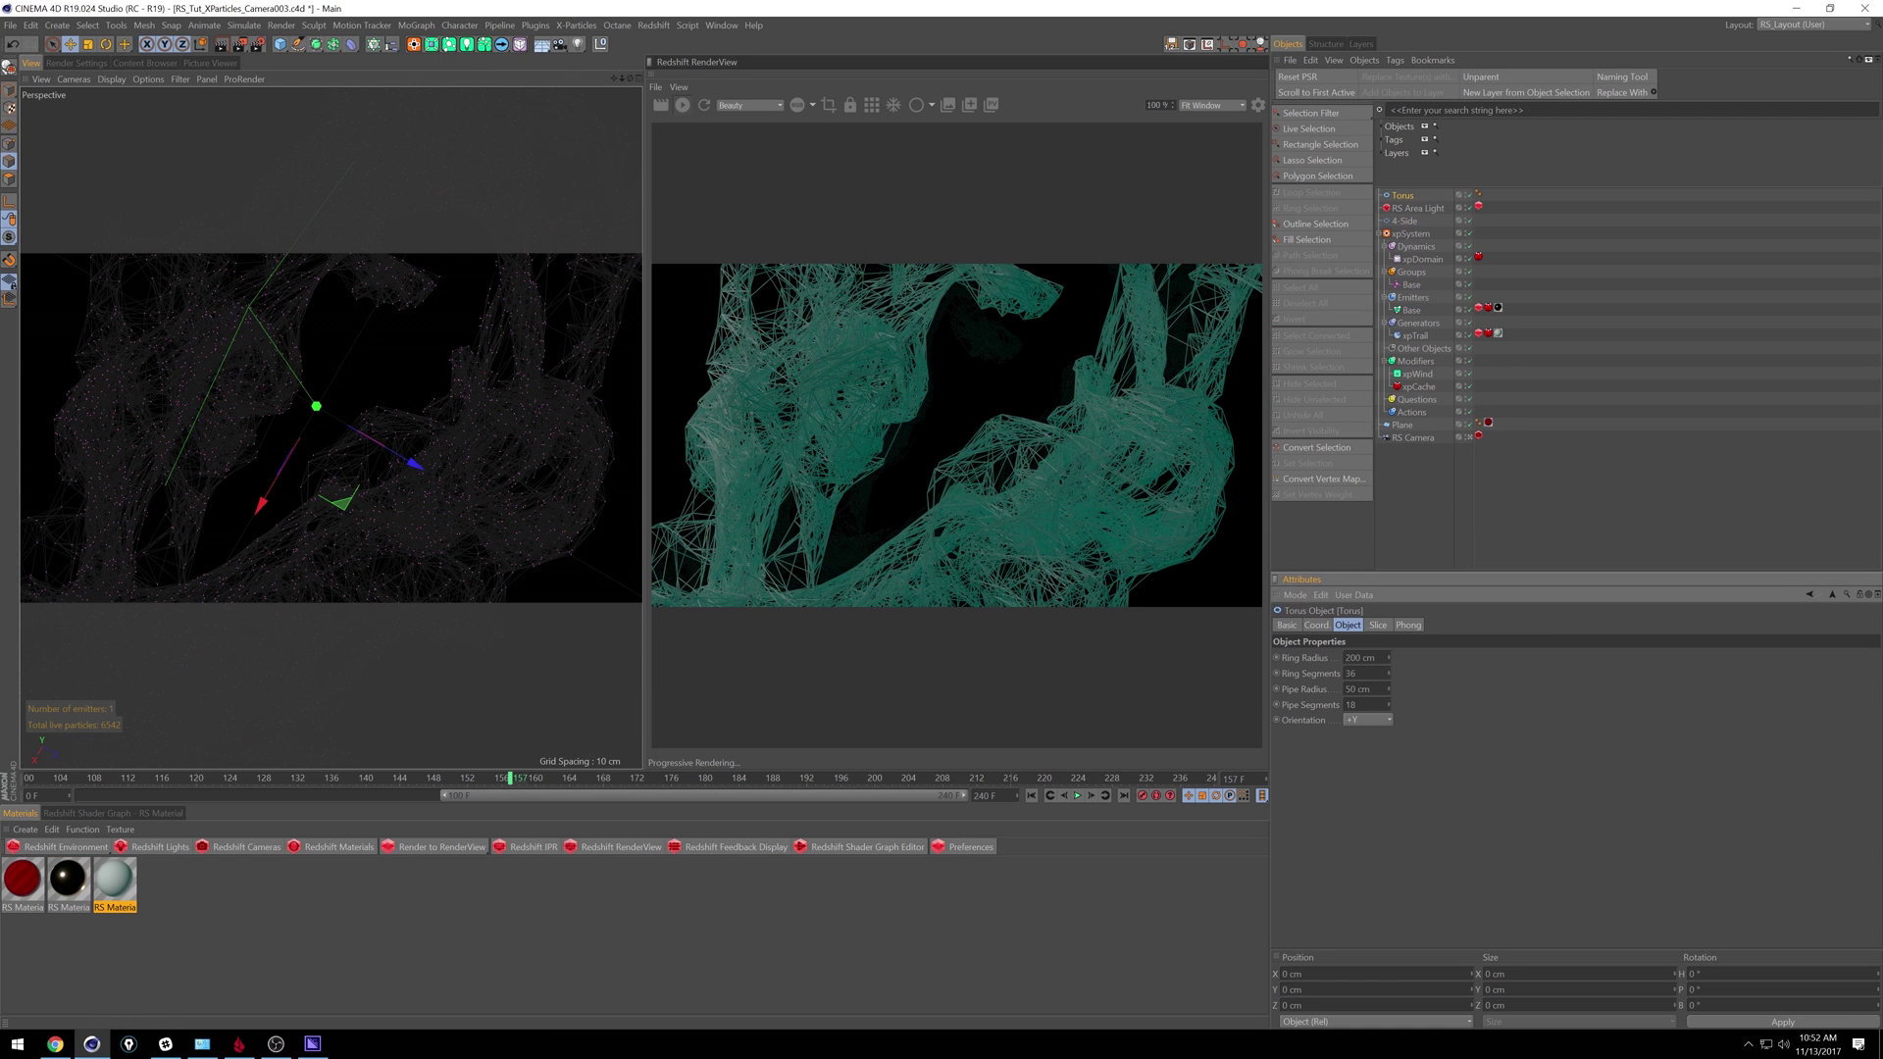
pyautogui.write('50')
pyautogui.press('Return')
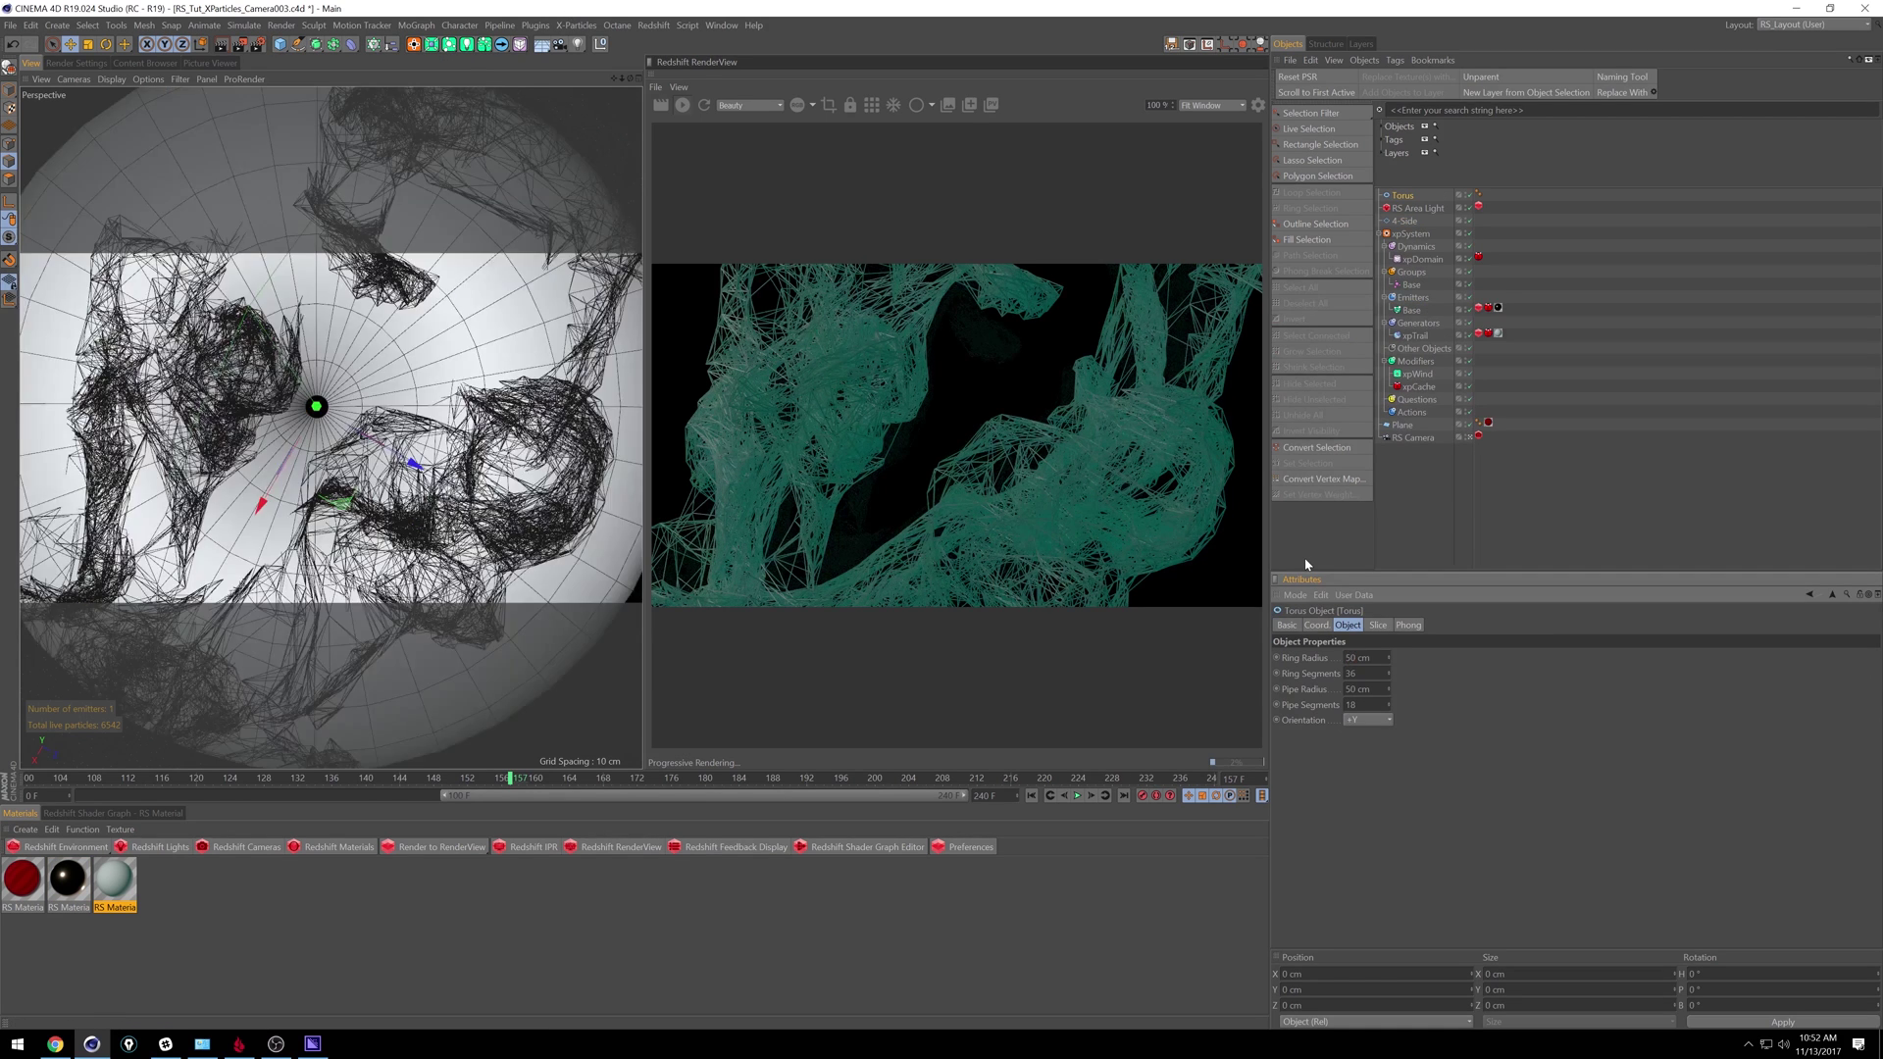
pyautogui.click(1357, 690)
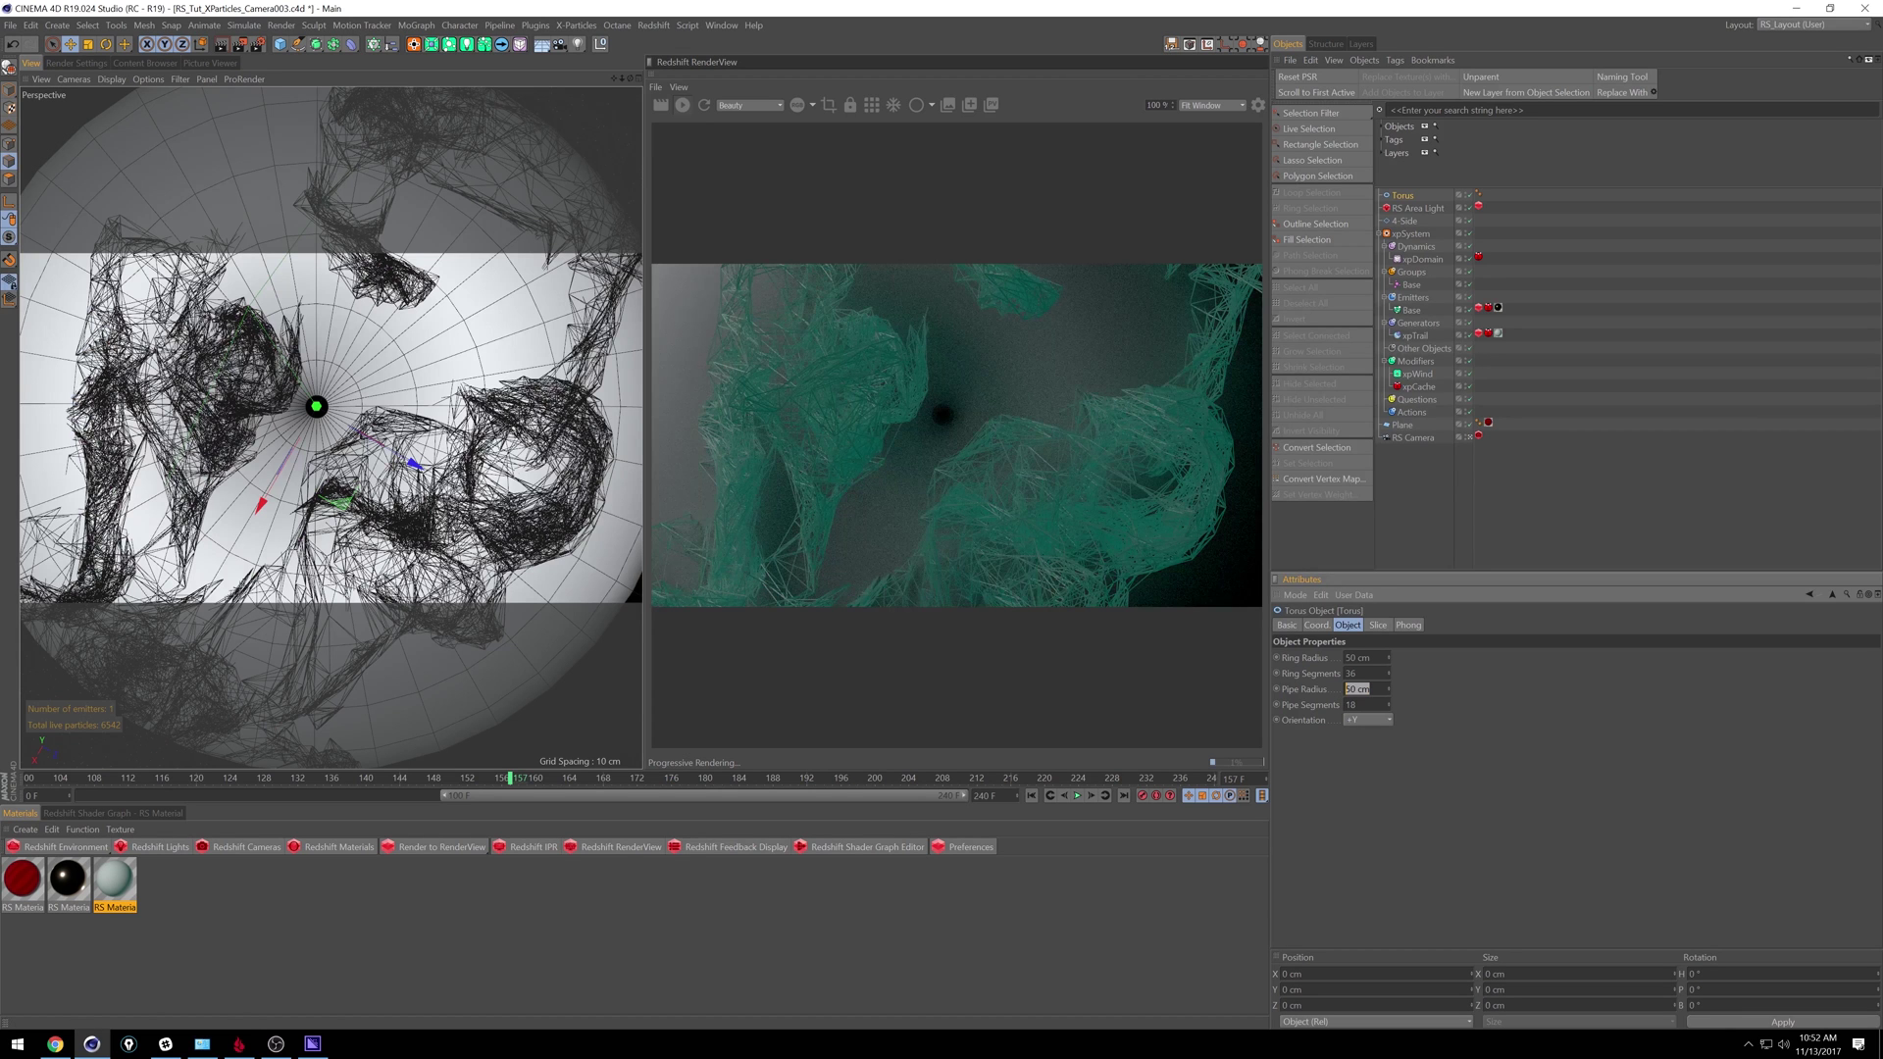
pyautogui.write('5')
pyautogui.press('Return')
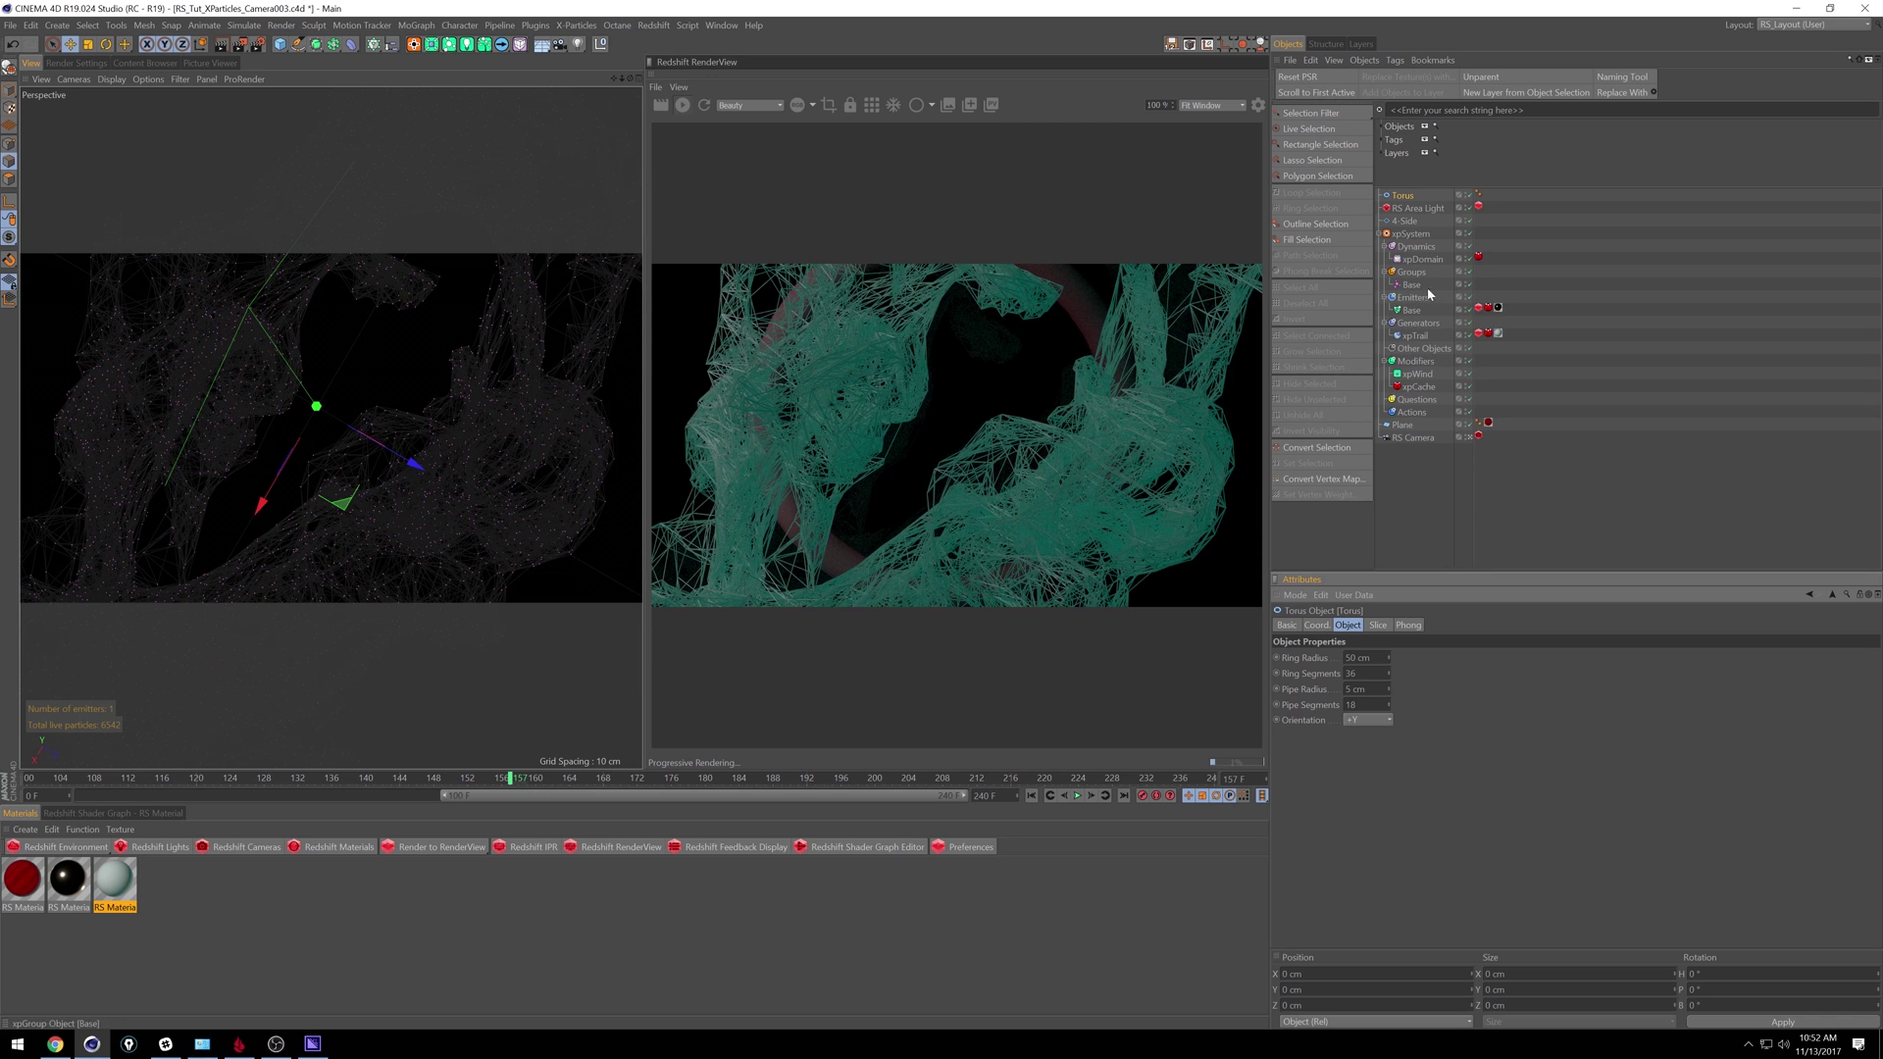
# Step: Reduce the torus ring radius to 5 cm, move it near the particles, and show xpCache
pyautogui.write('5')
pyautogui.press('Return')
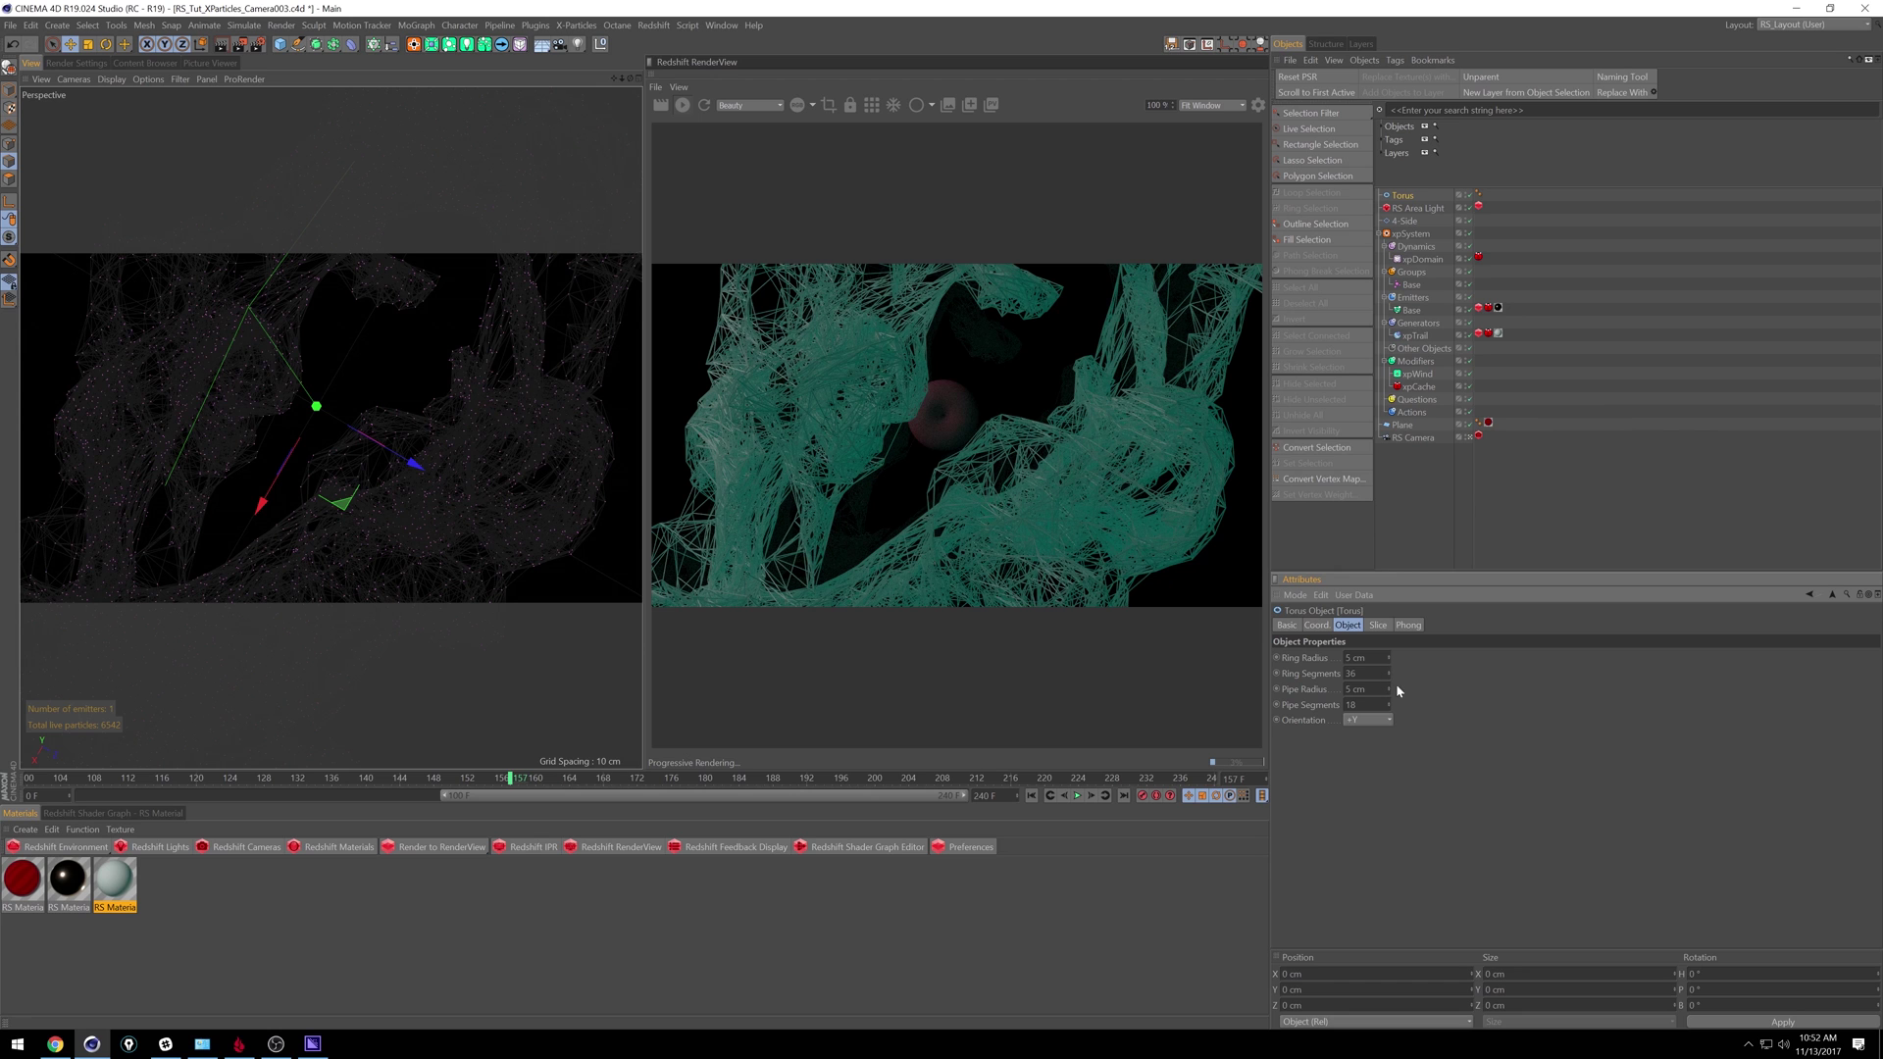
pyautogui.moveTo(1404, 195); pyautogui.dragTo(1429, 338)
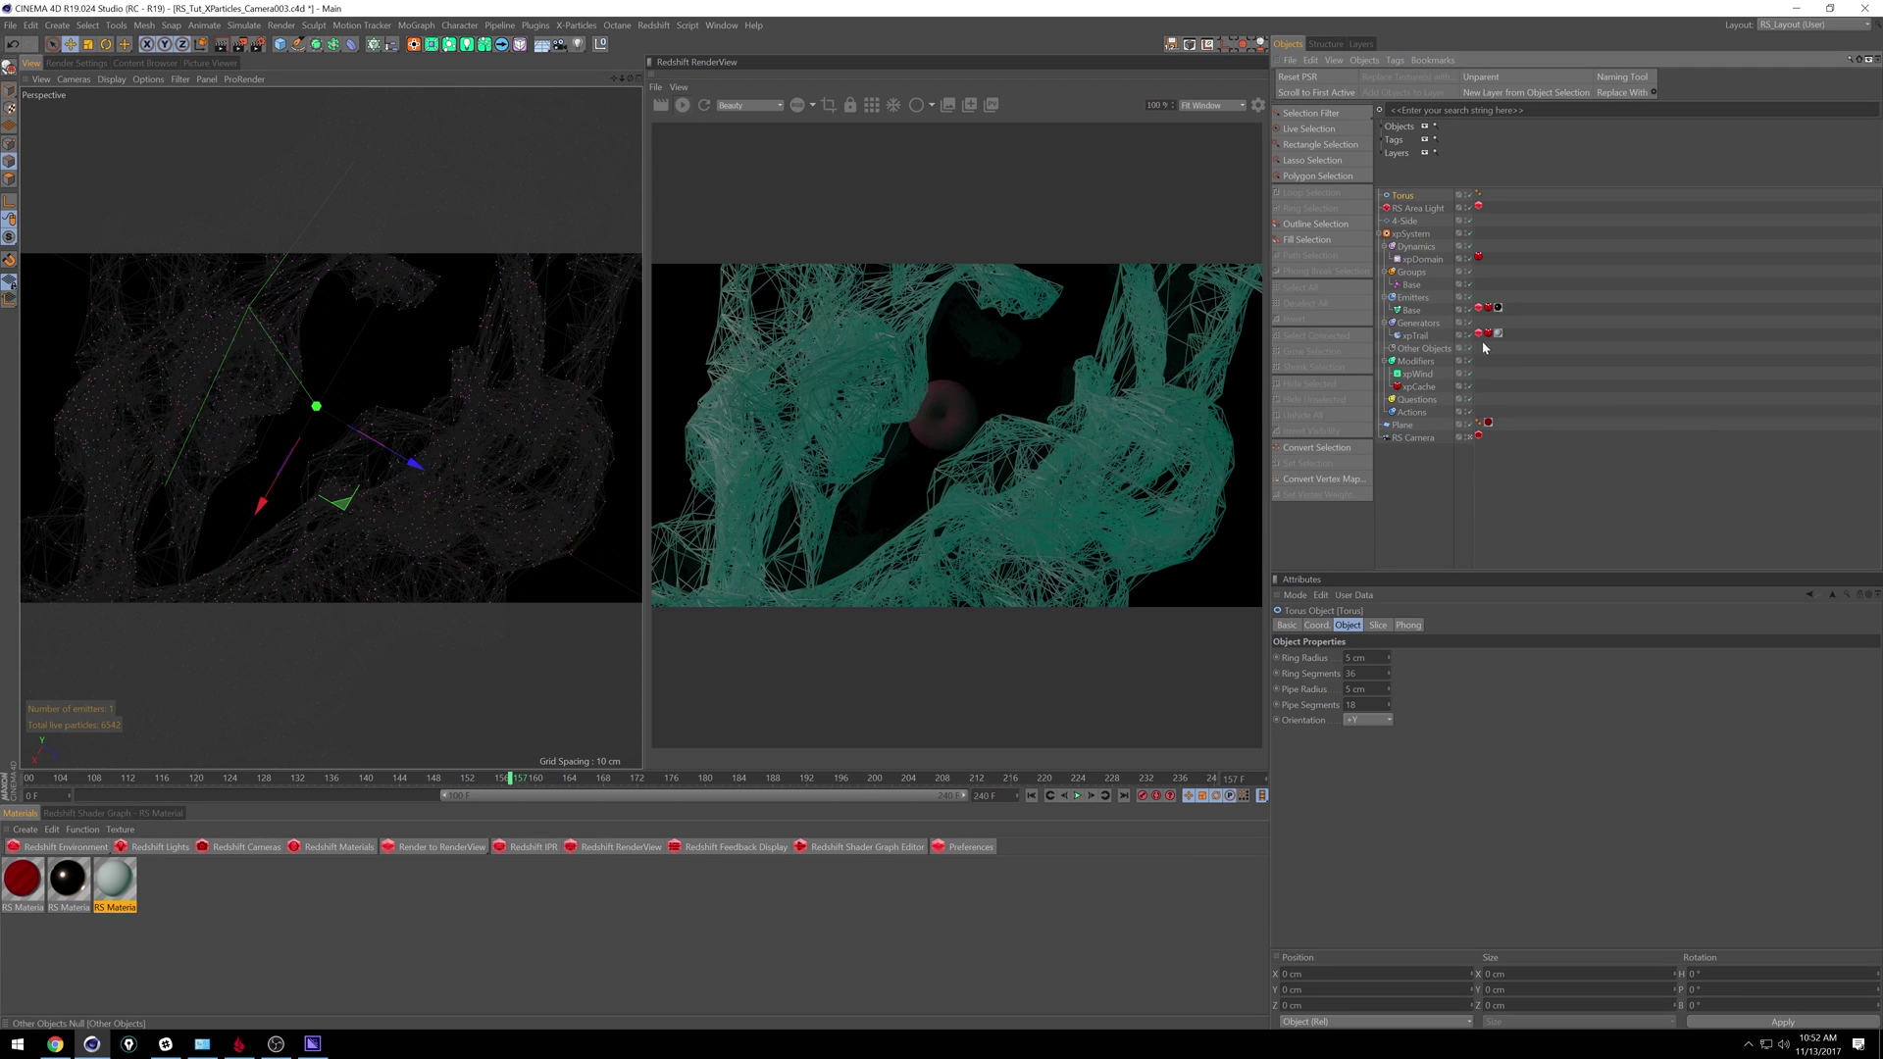
pyautogui.click(1487, 310)
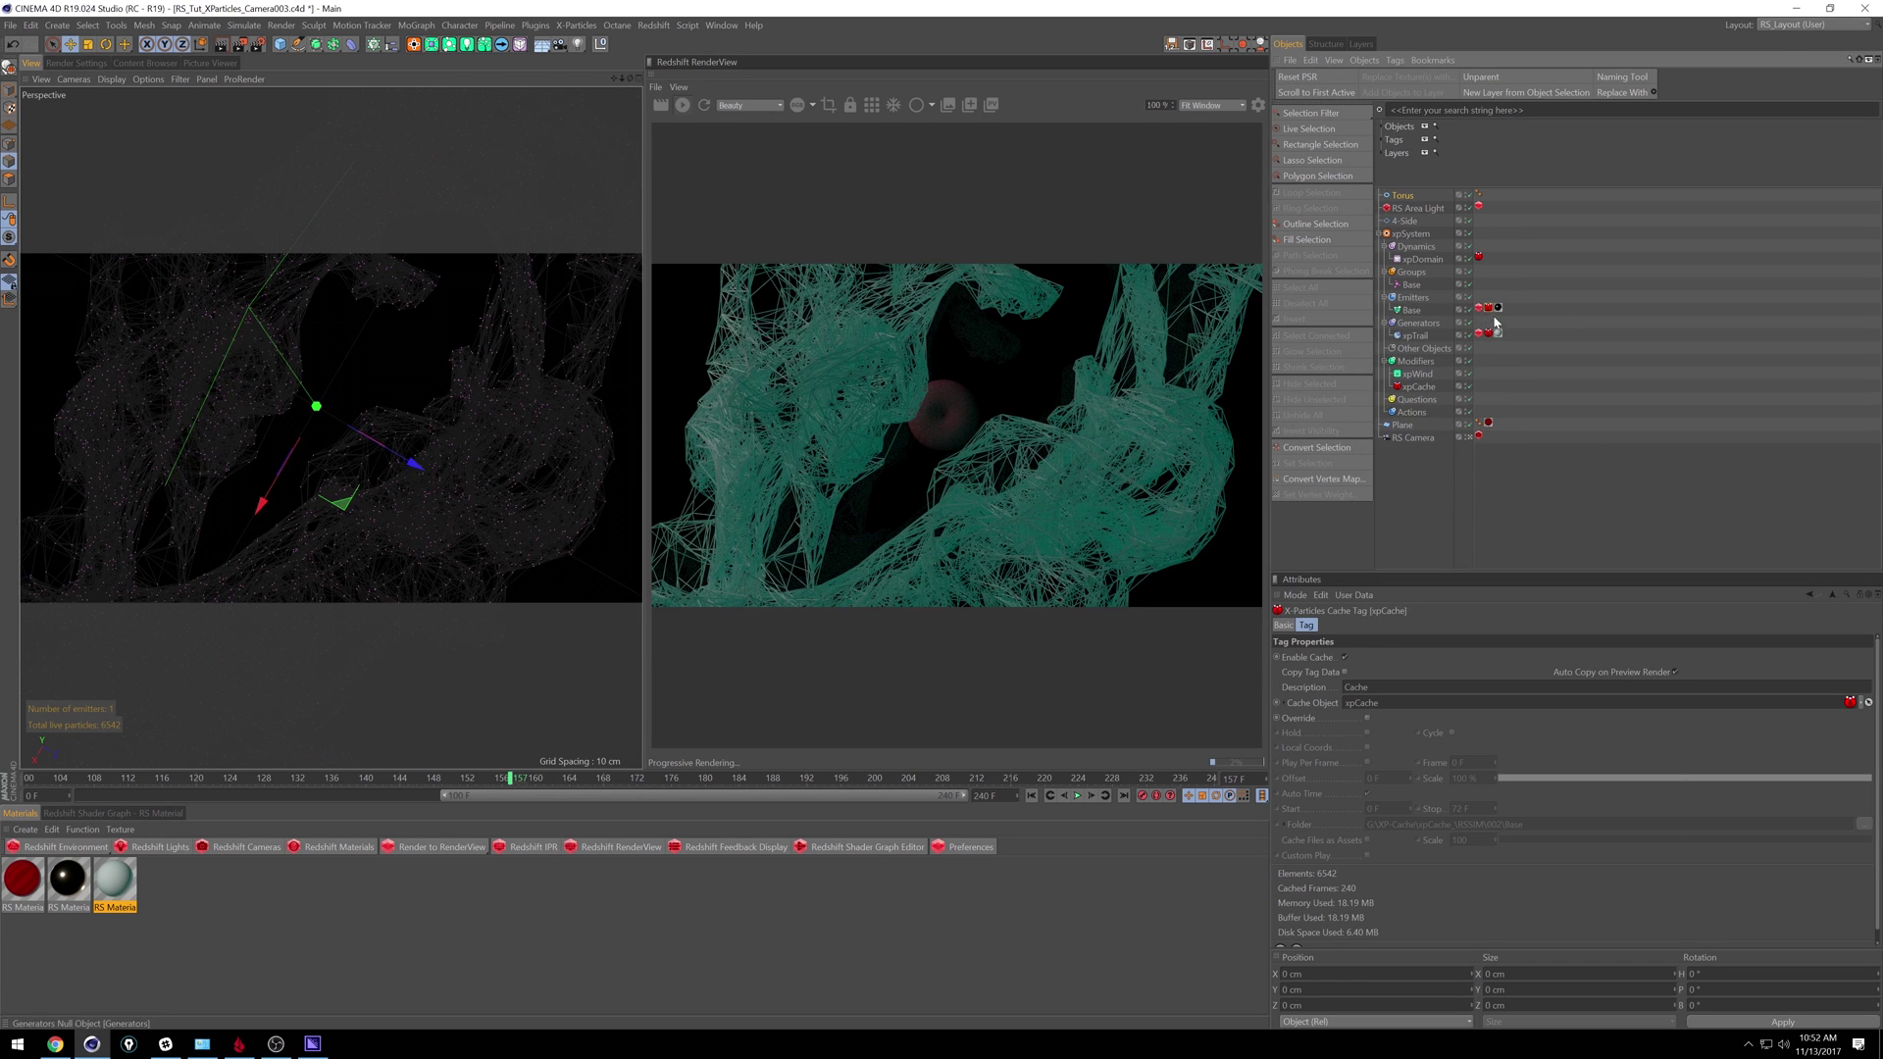
# Step: Set the Torus as the Custom Object in the Base emitter's Redshift Object tag
pyautogui.click(1478, 310)
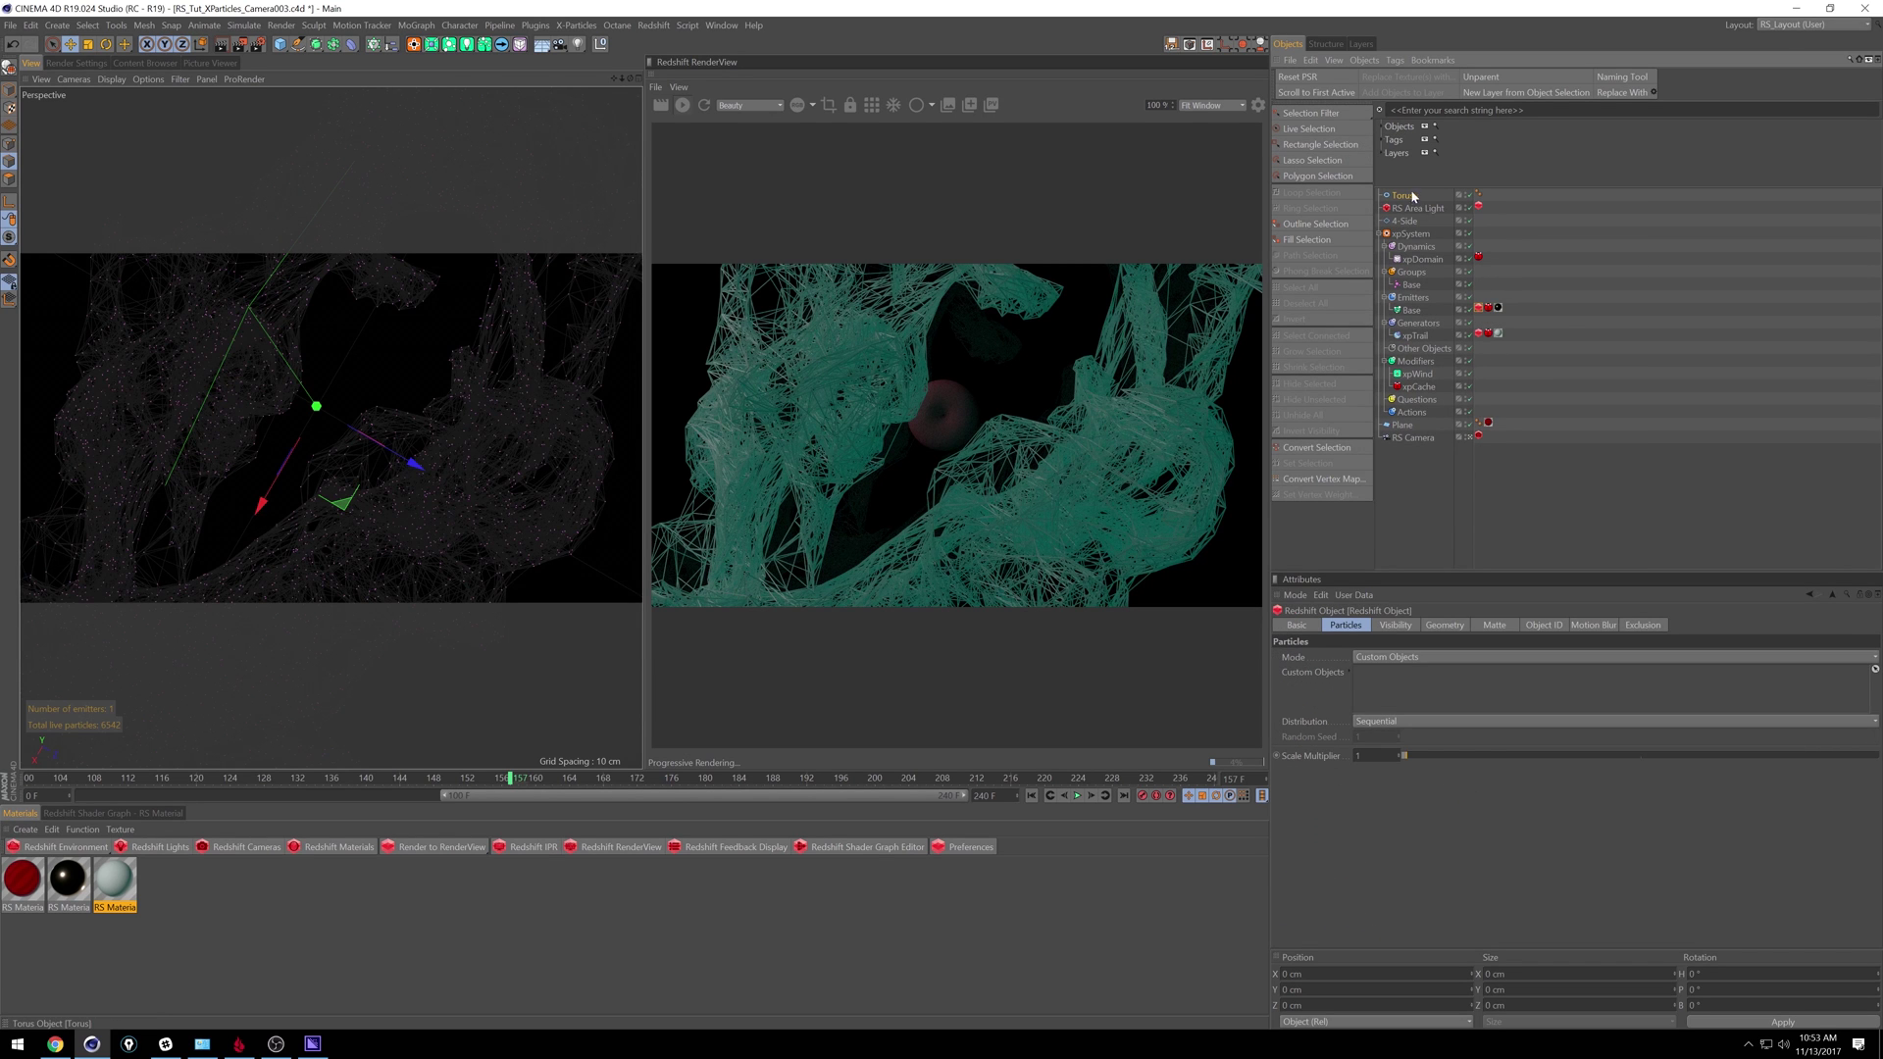
pyautogui.moveTo(1412, 194); pyautogui.dragTo(1395, 678)
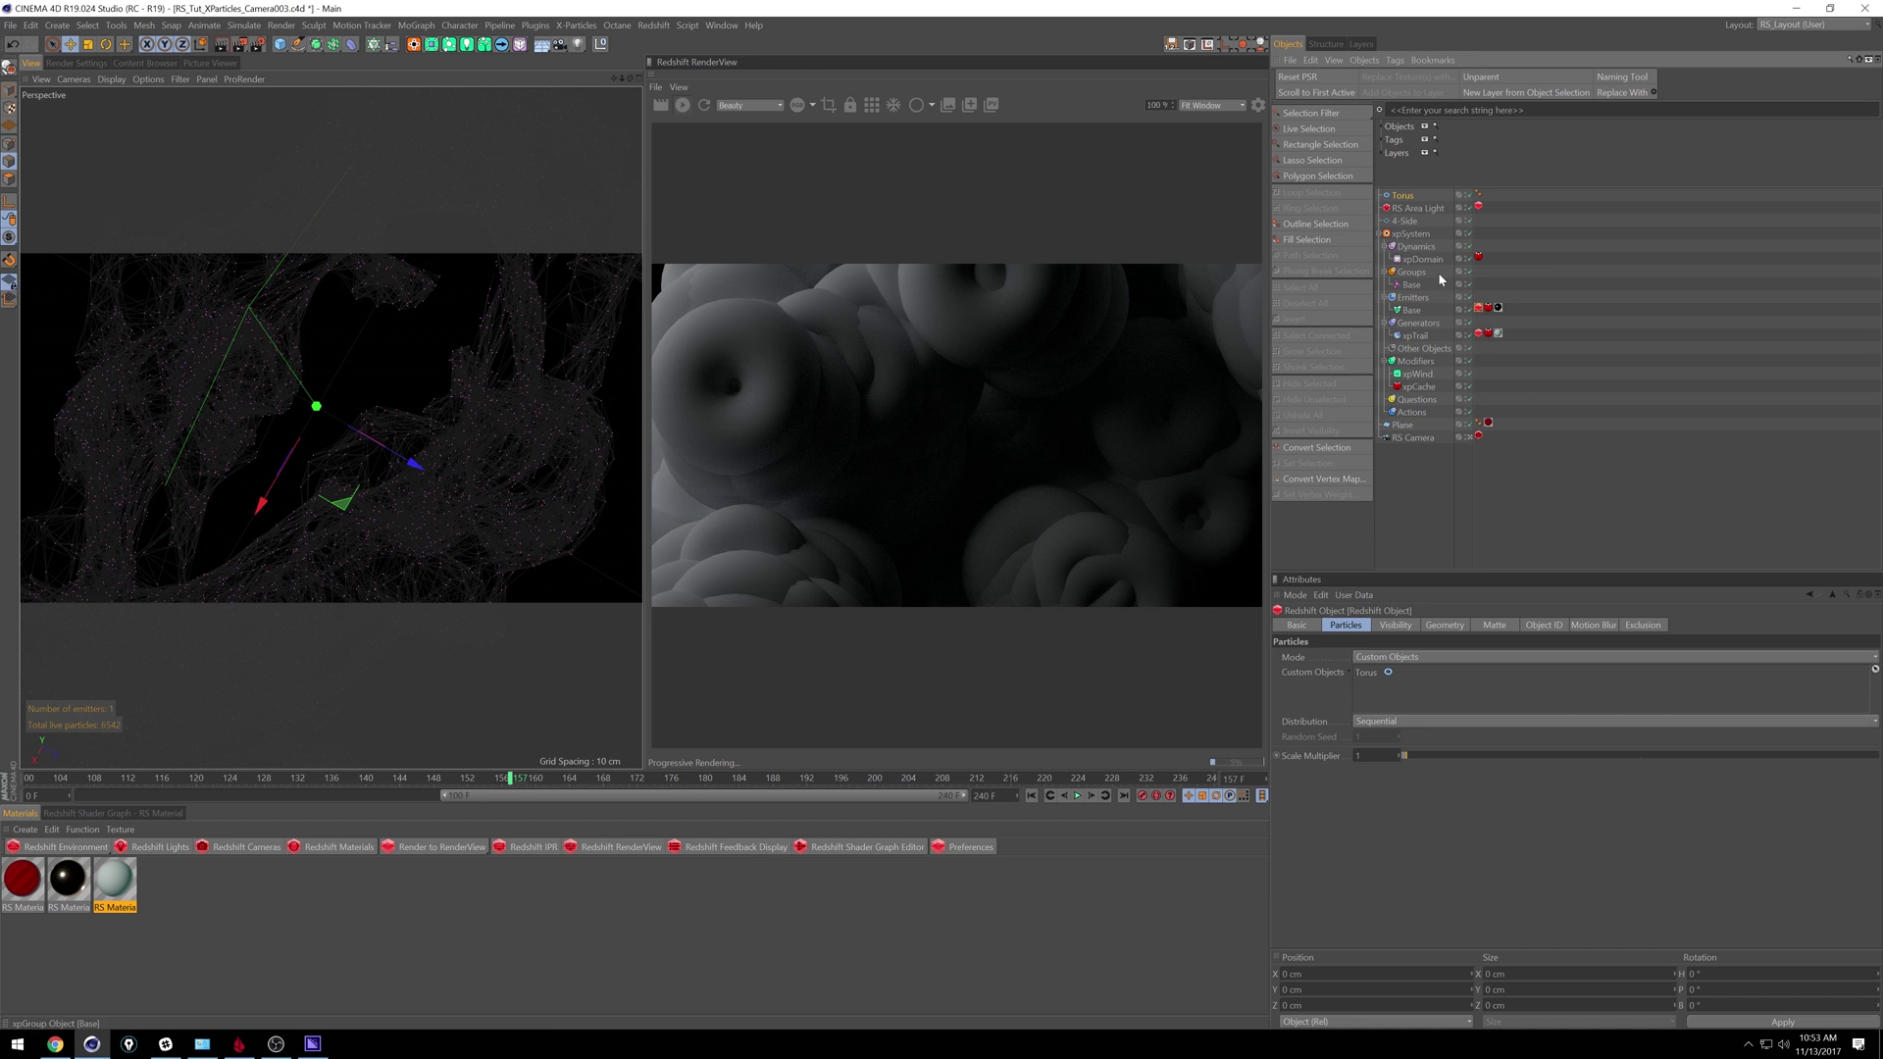
# Step: Set the torus Ring Radius to 1 cm and Pipe Radius to 0.25 cm
pyautogui.click(1405, 201)
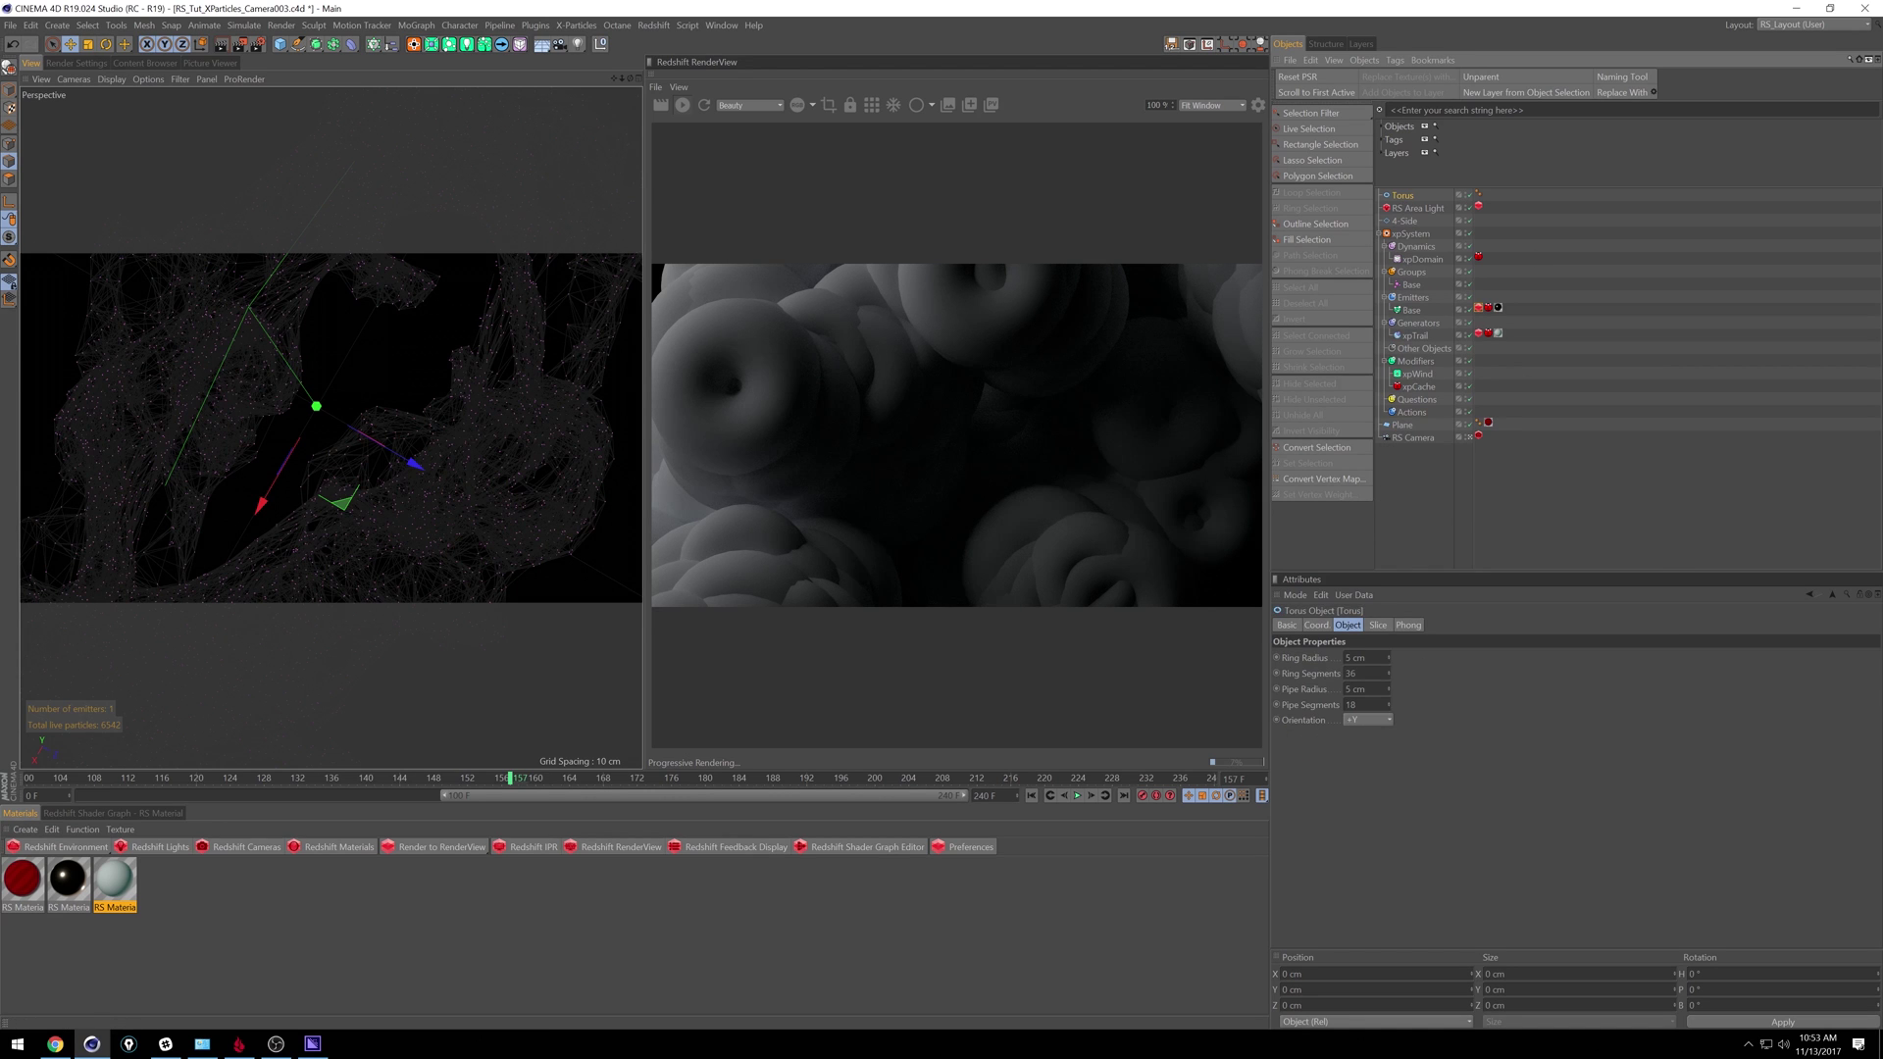
pyautogui.click(1365, 657)
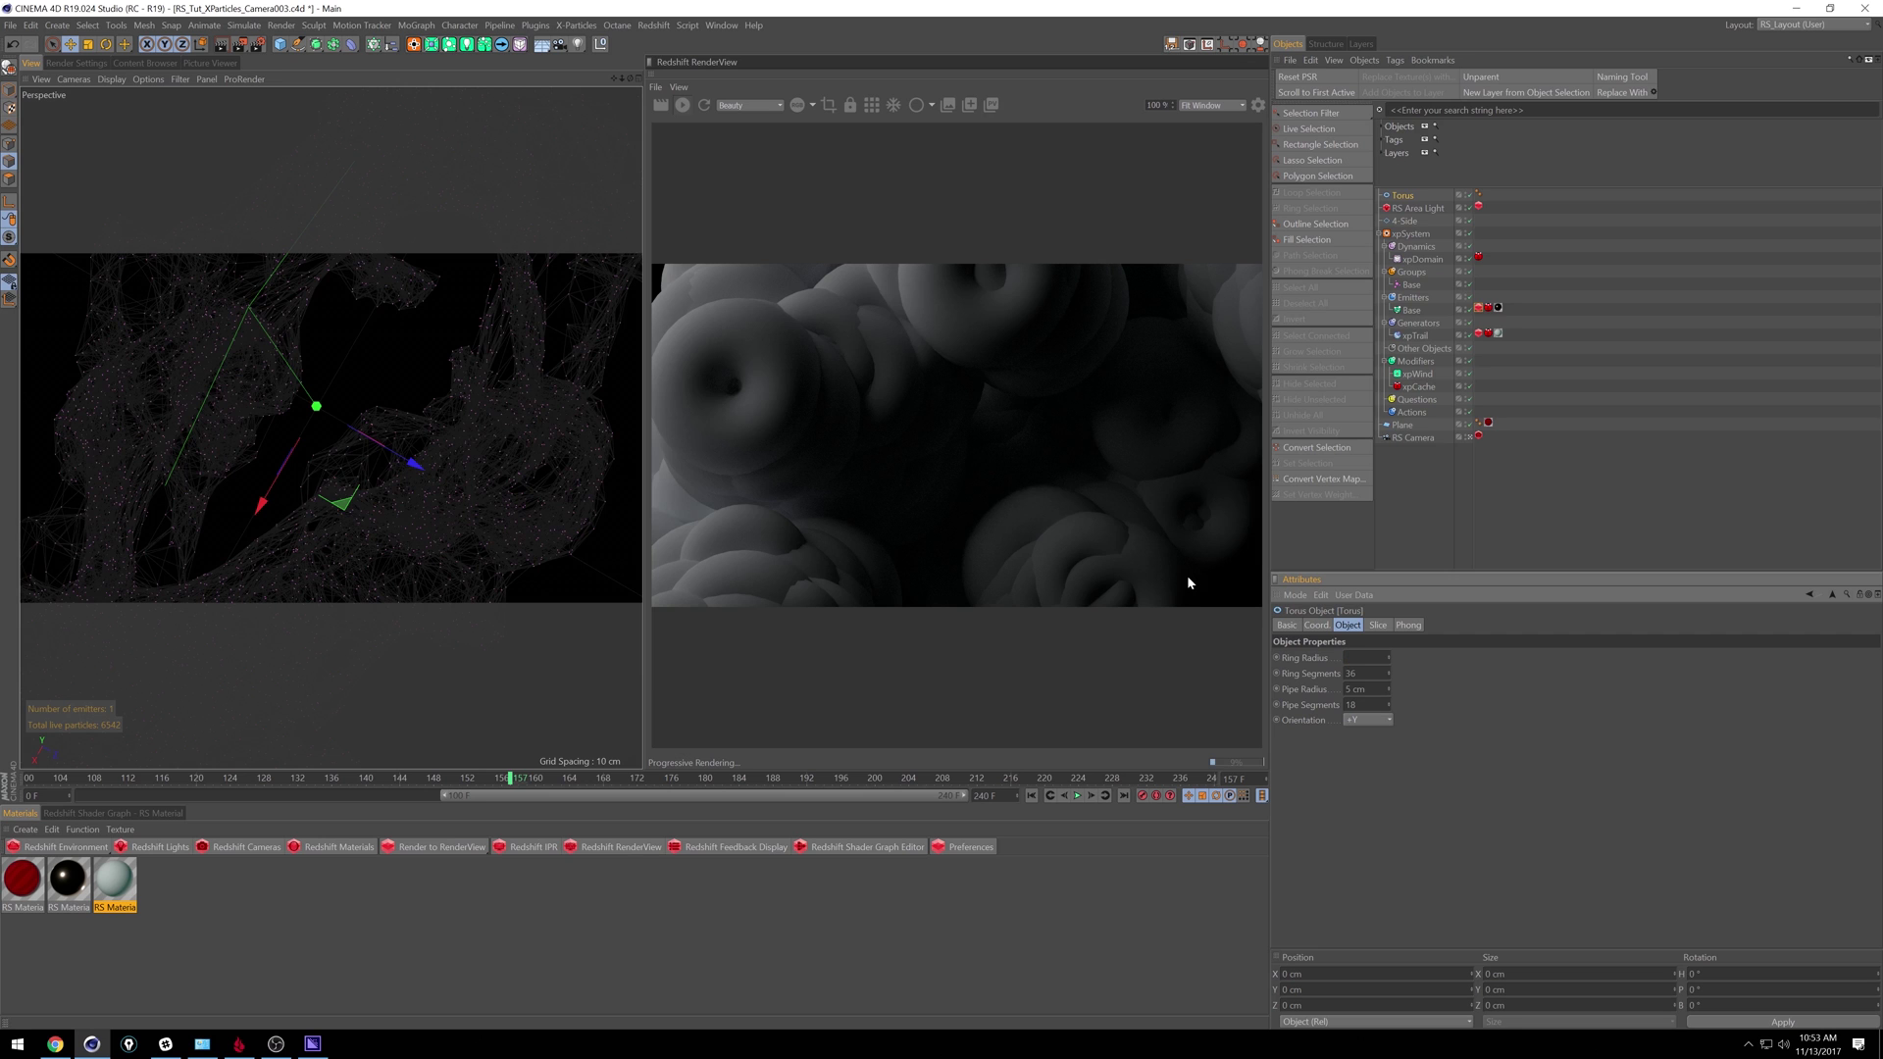
pyautogui.write('1')
pyautogui.press('Tab')
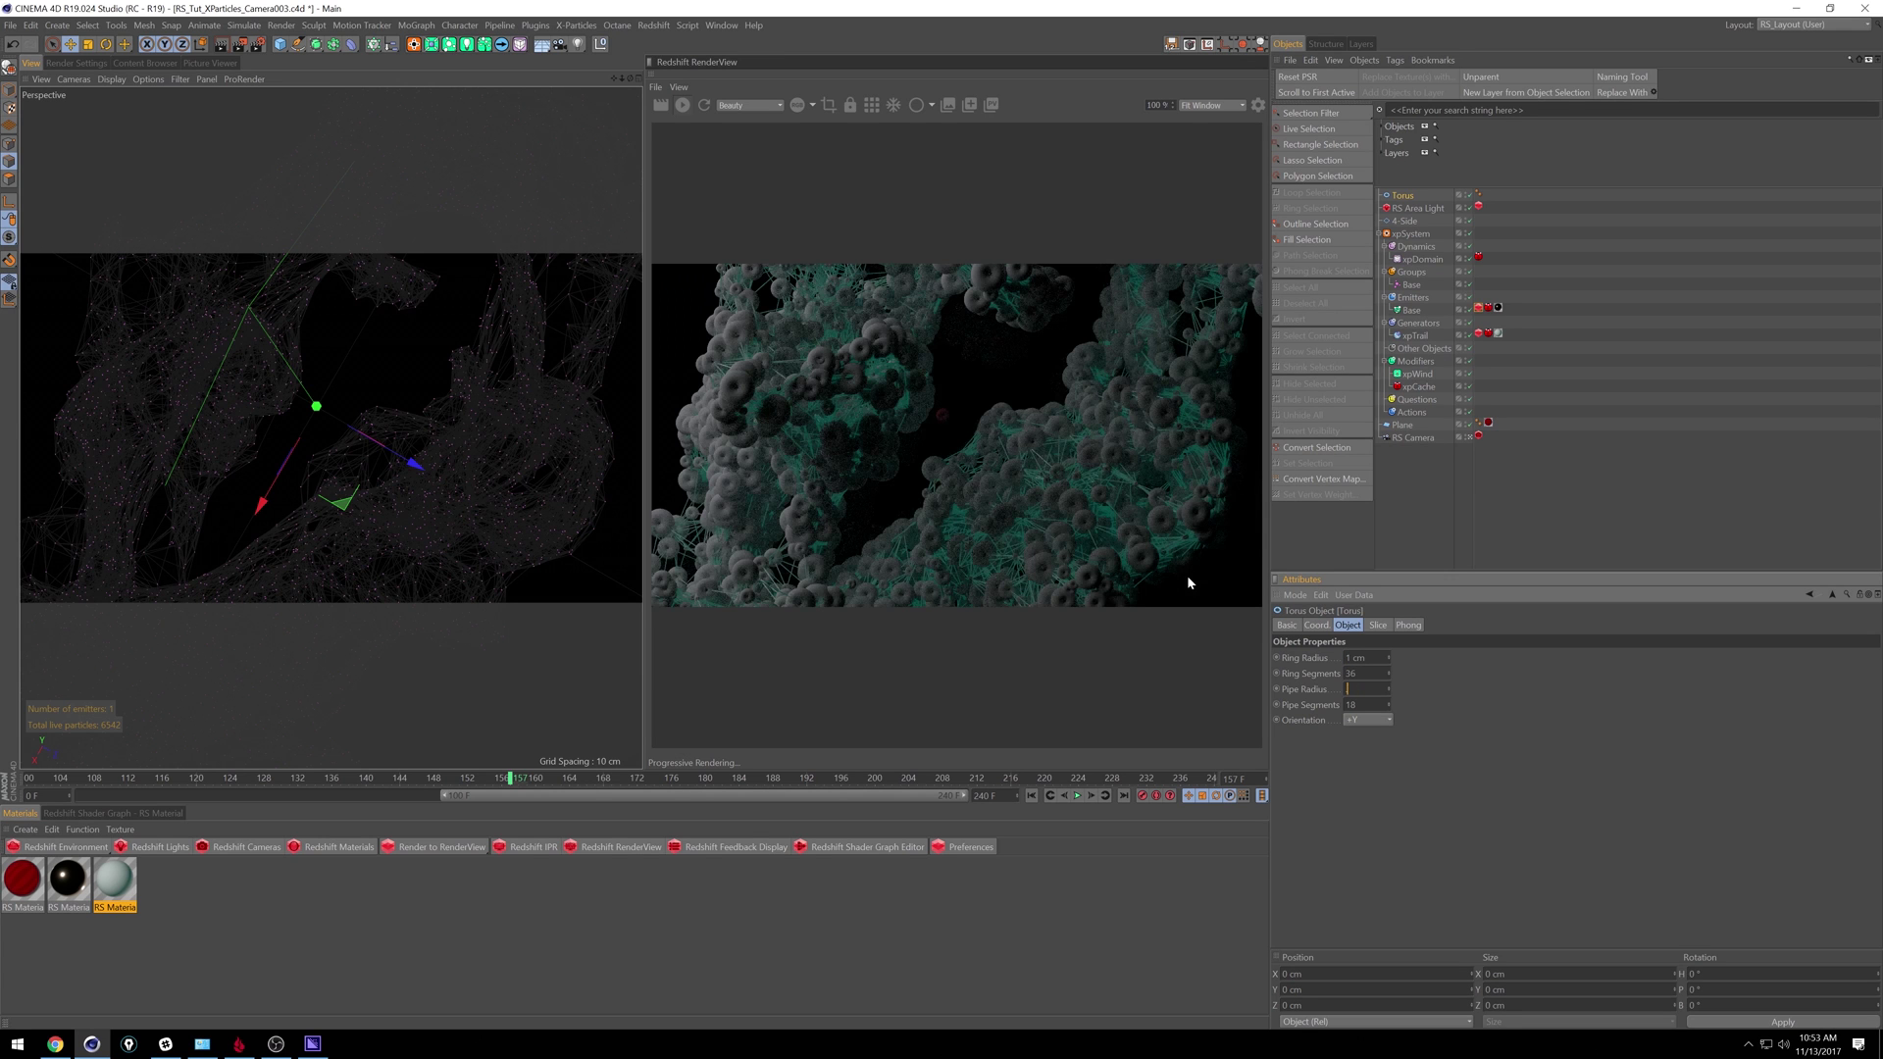
pyautogui.write('0.25')
pyautogui.press('Return')
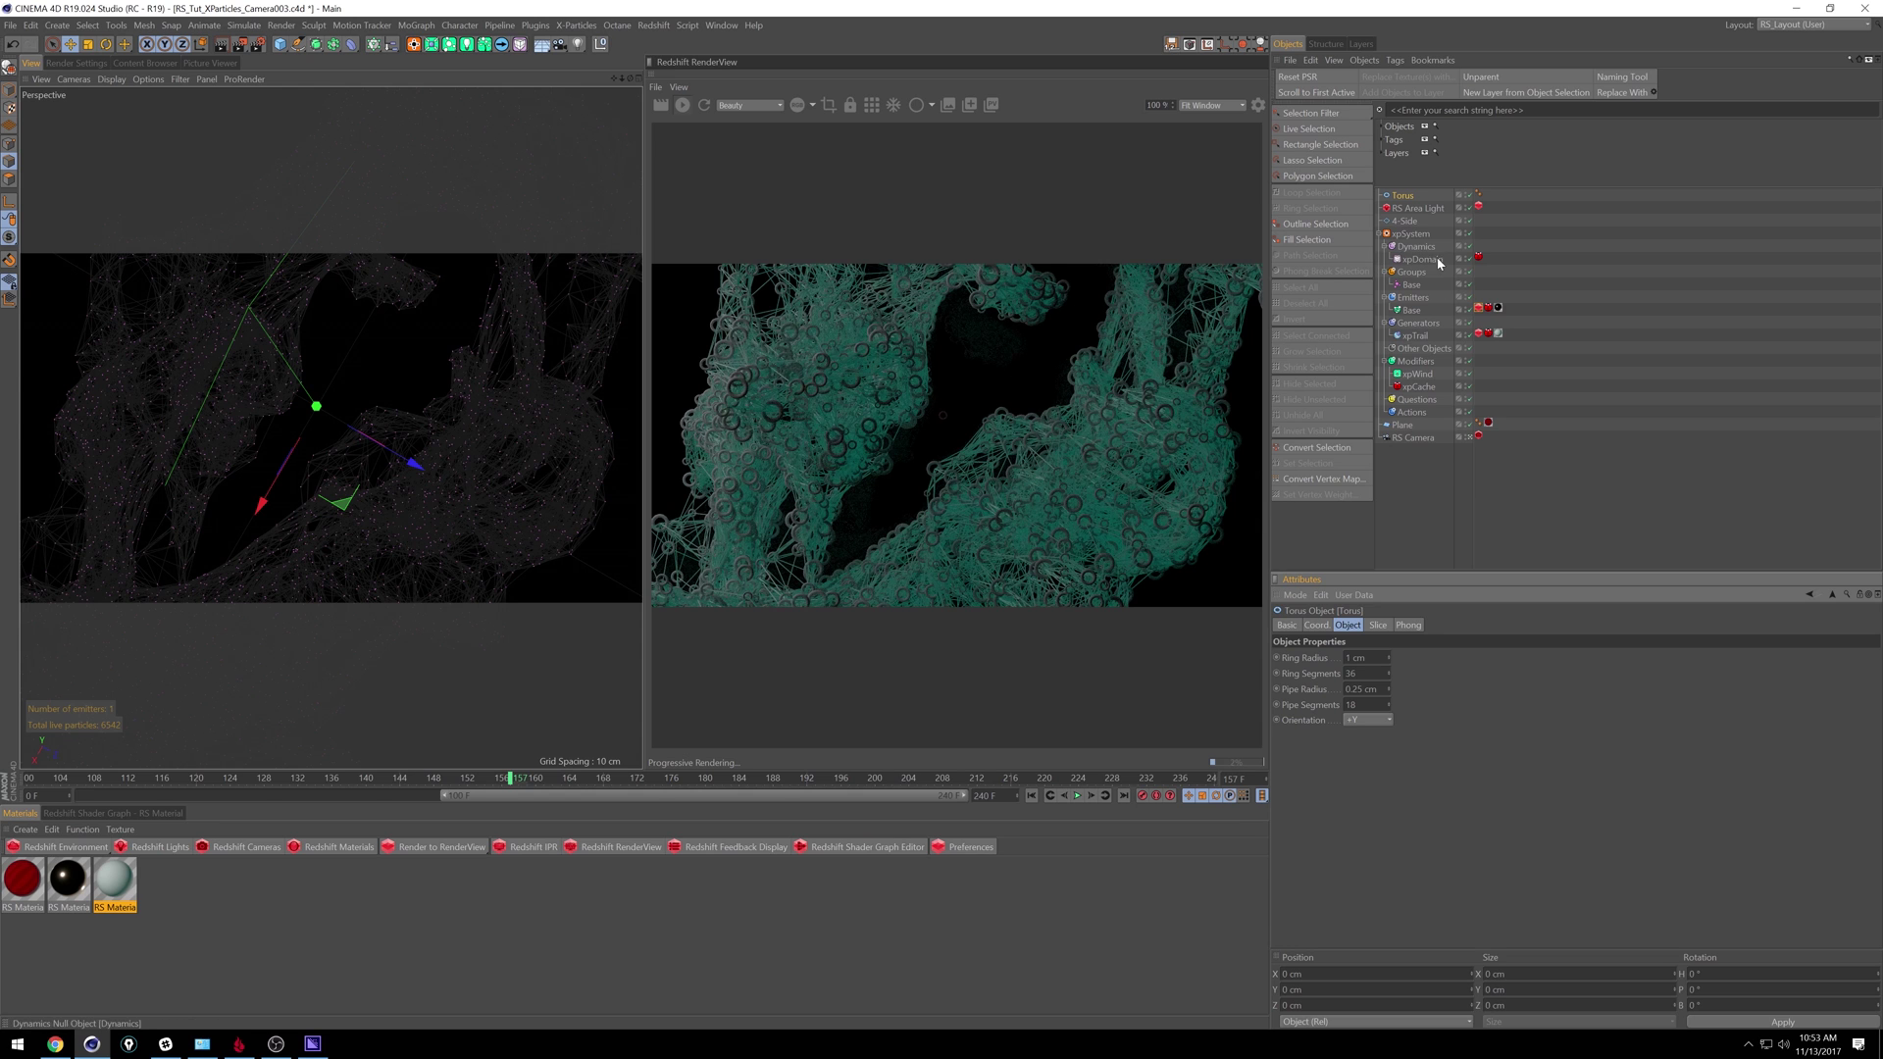
pyautogui.click(1413, 285)
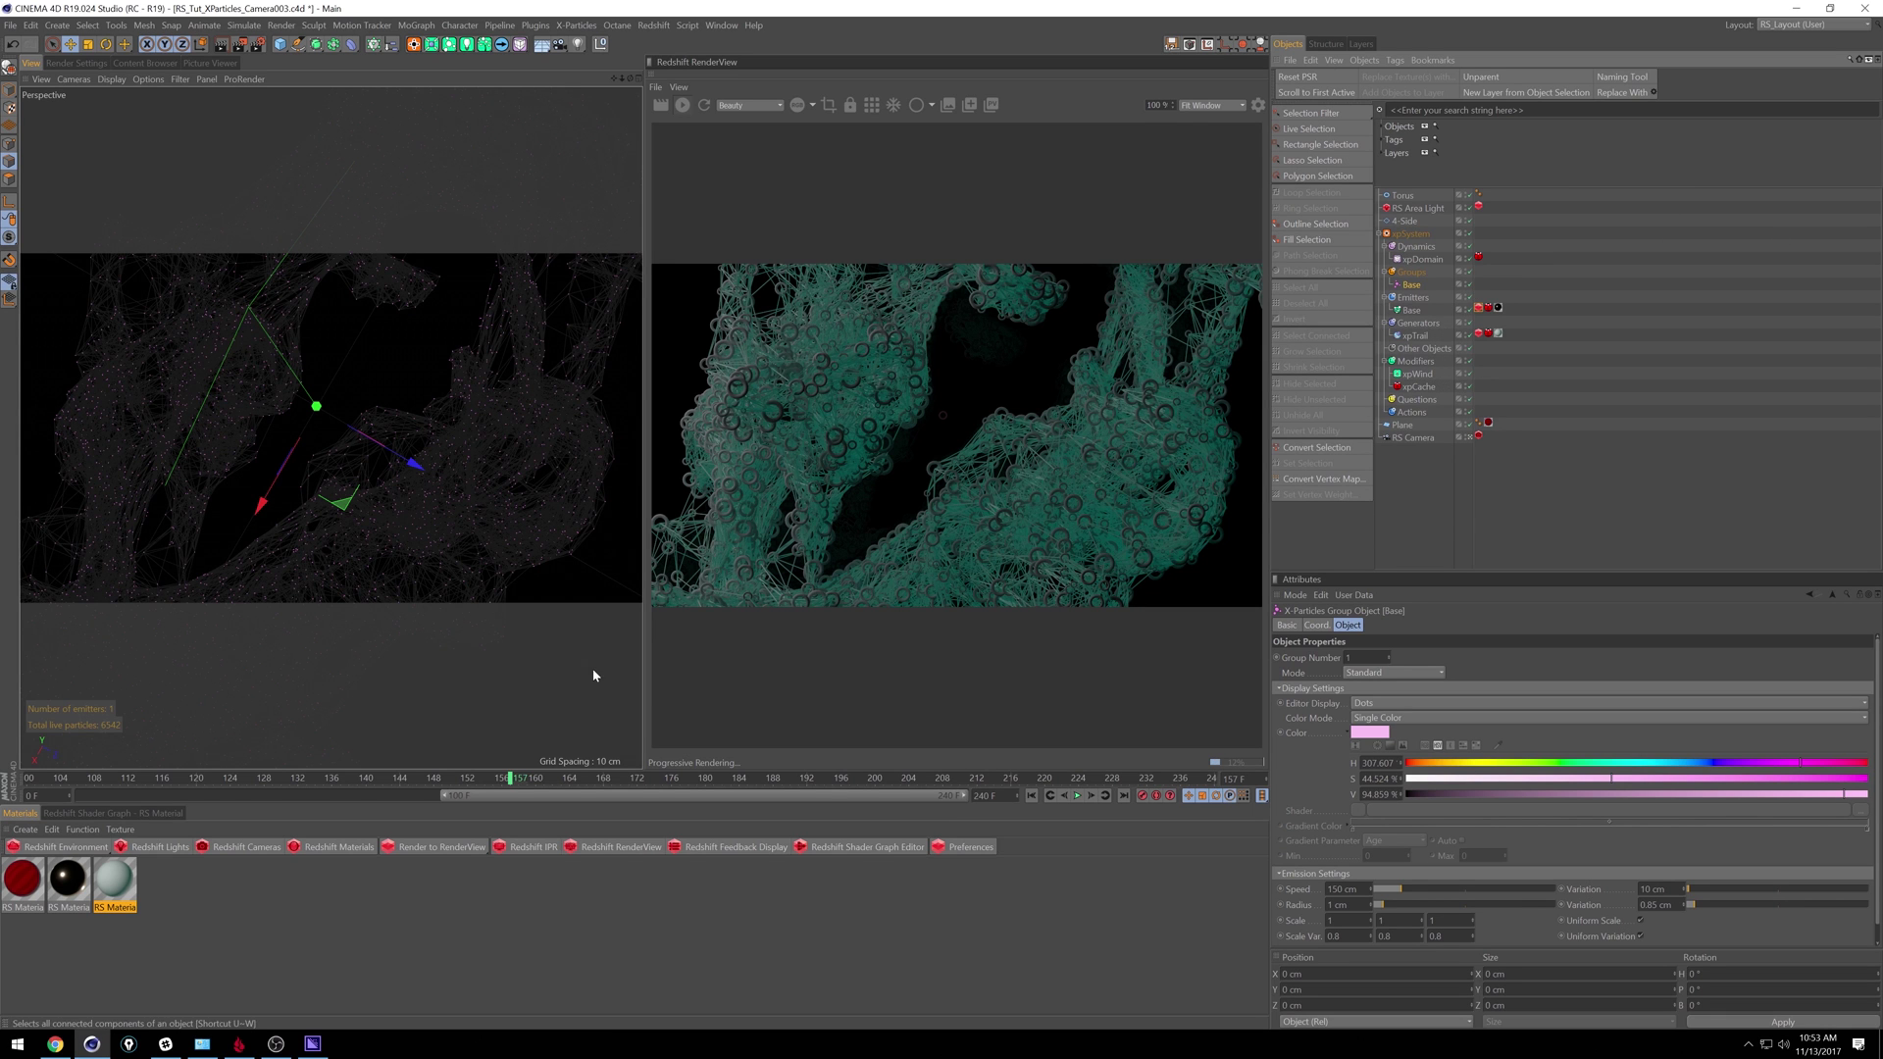
# Step: Scrub the timeline to frames 131, 180 and finally 211 to preview the ringed trails
pyautogui.moveTo(513, 781); pyautogui.dragTo(295, 784)
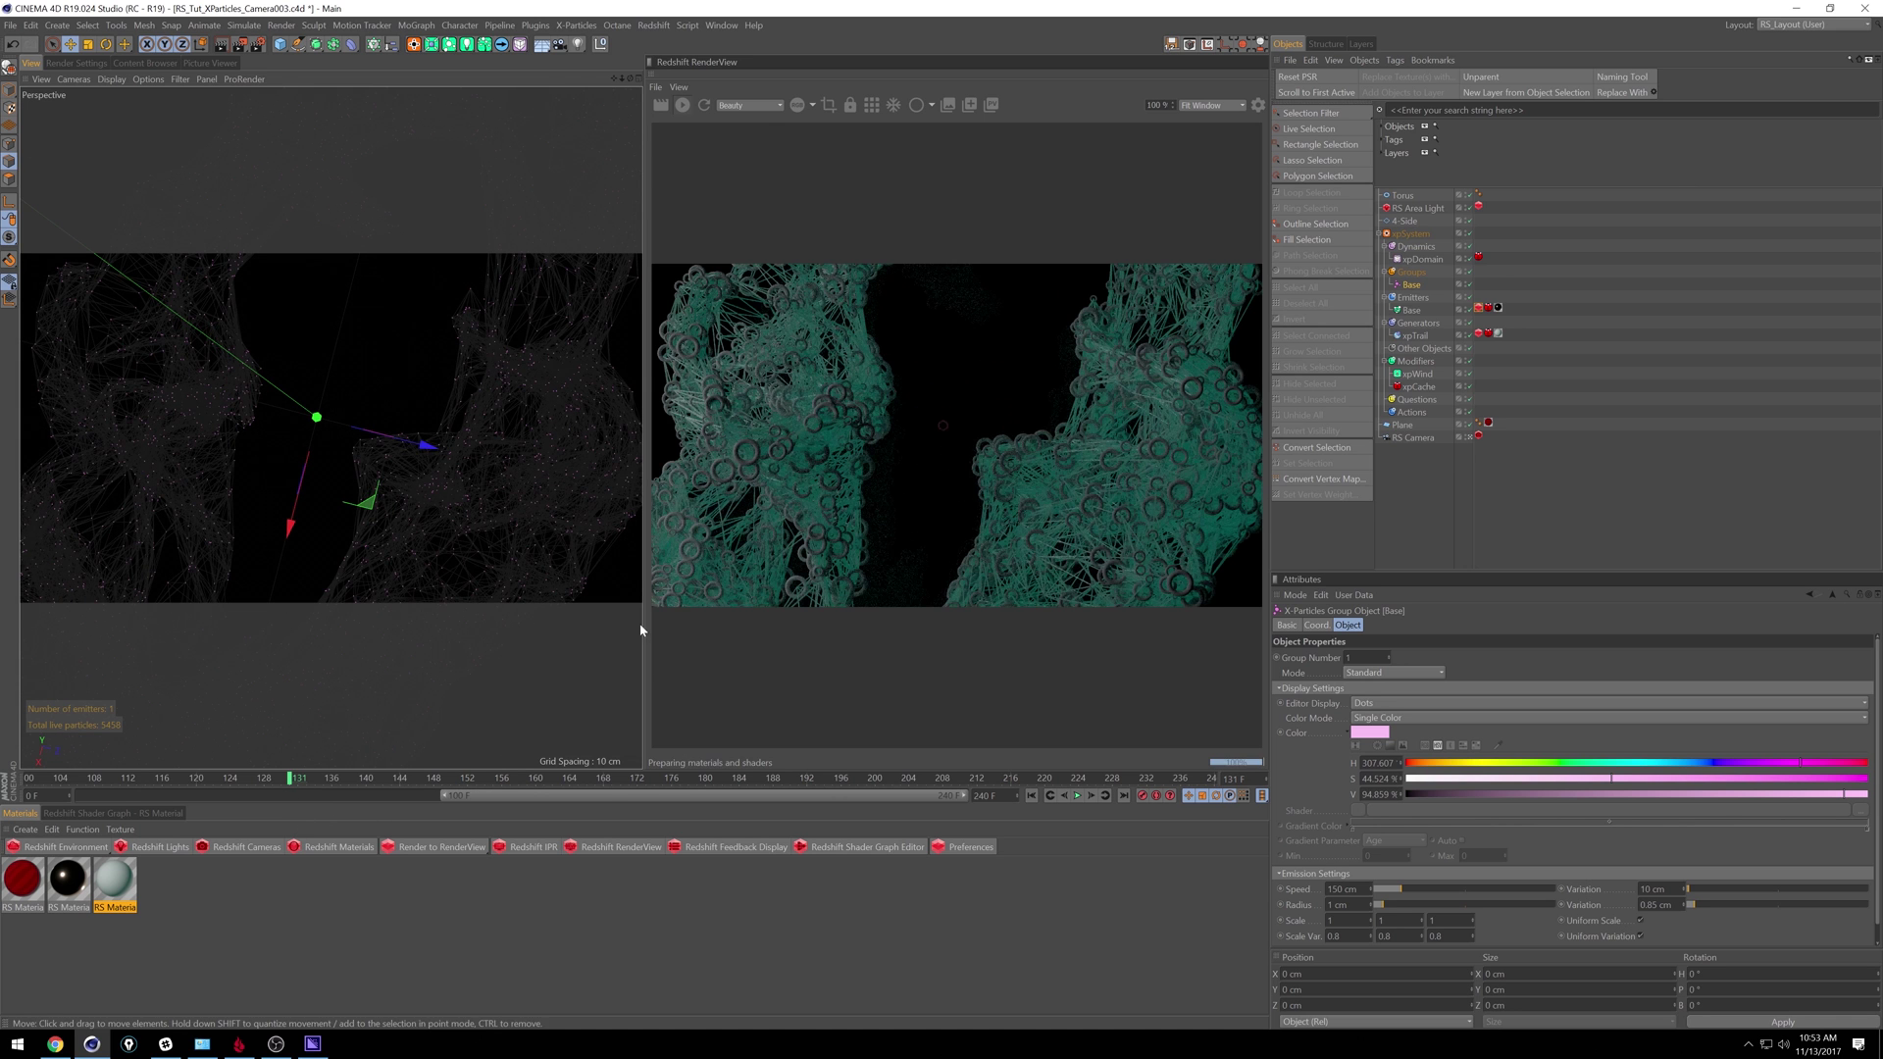
pyautogui.moveTo(645, 784); pyautogui.dragTo(704, 781)
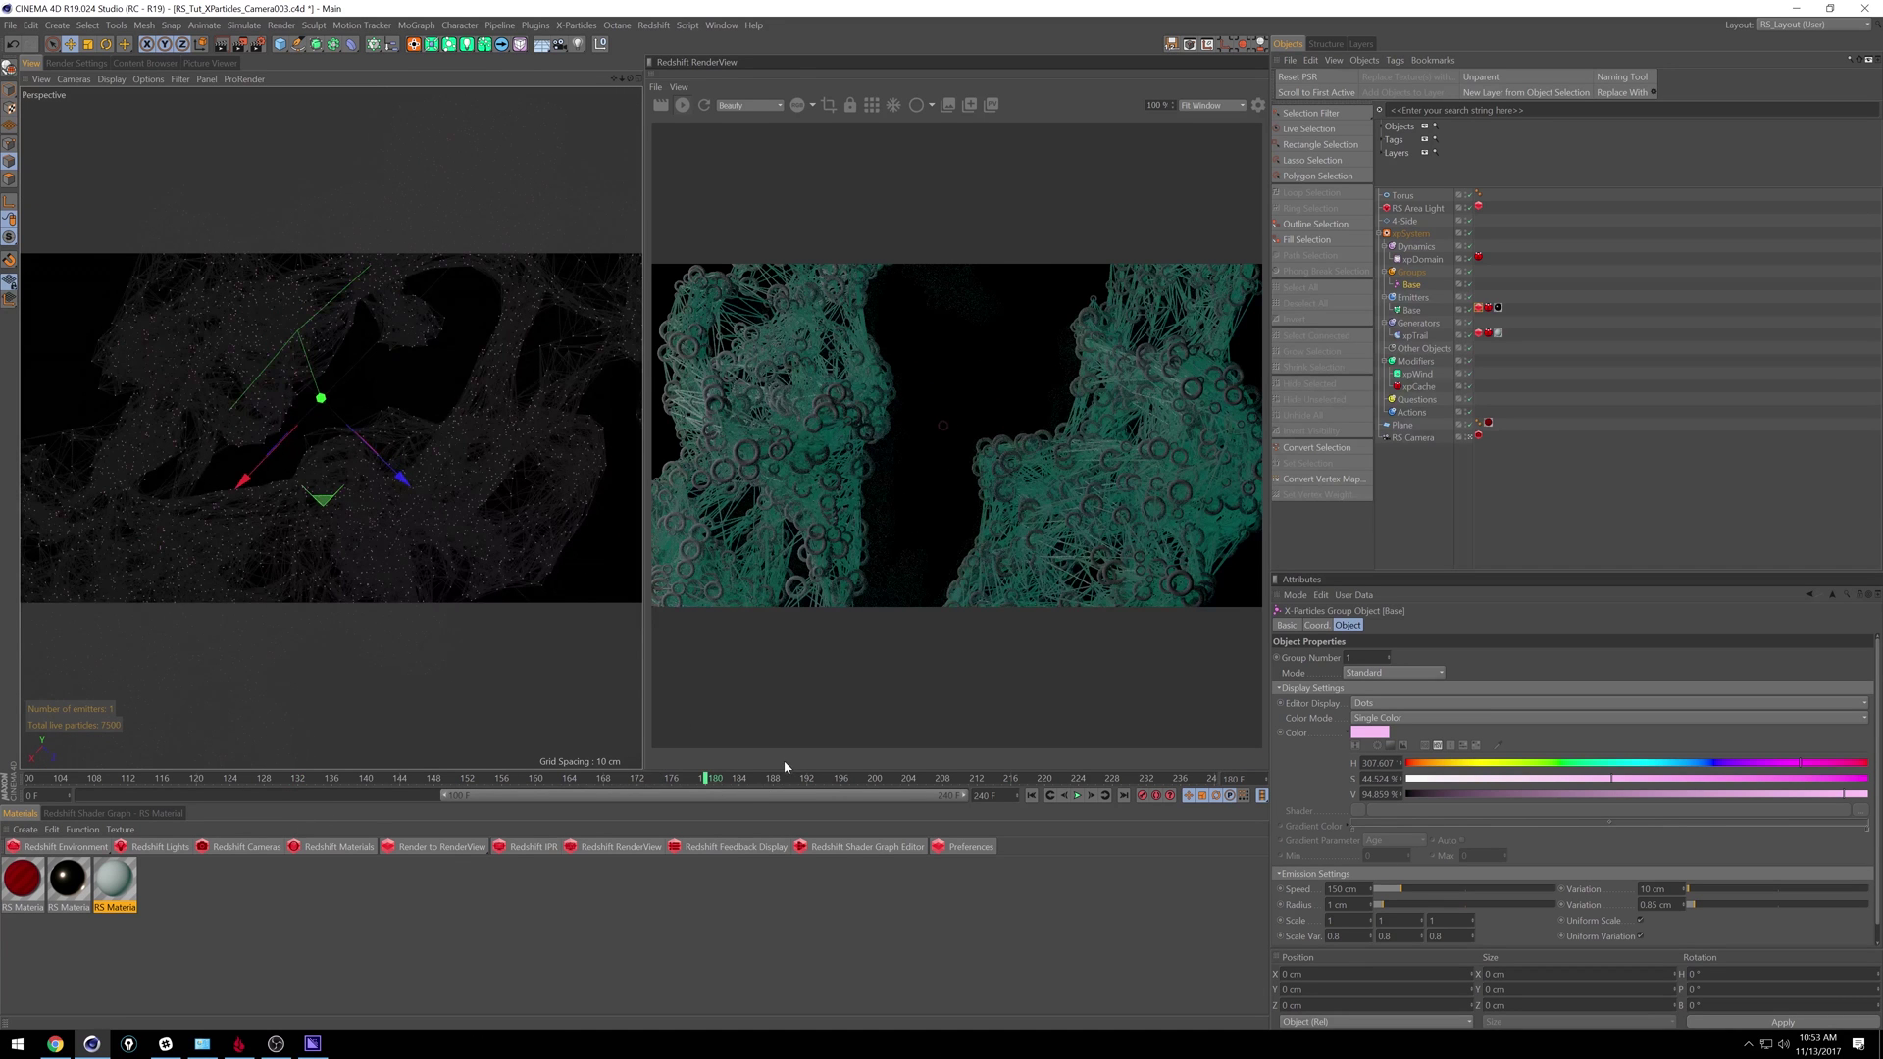
pyautogui.moveTo(819, 785); pyautogui.dragTo(969, 780)
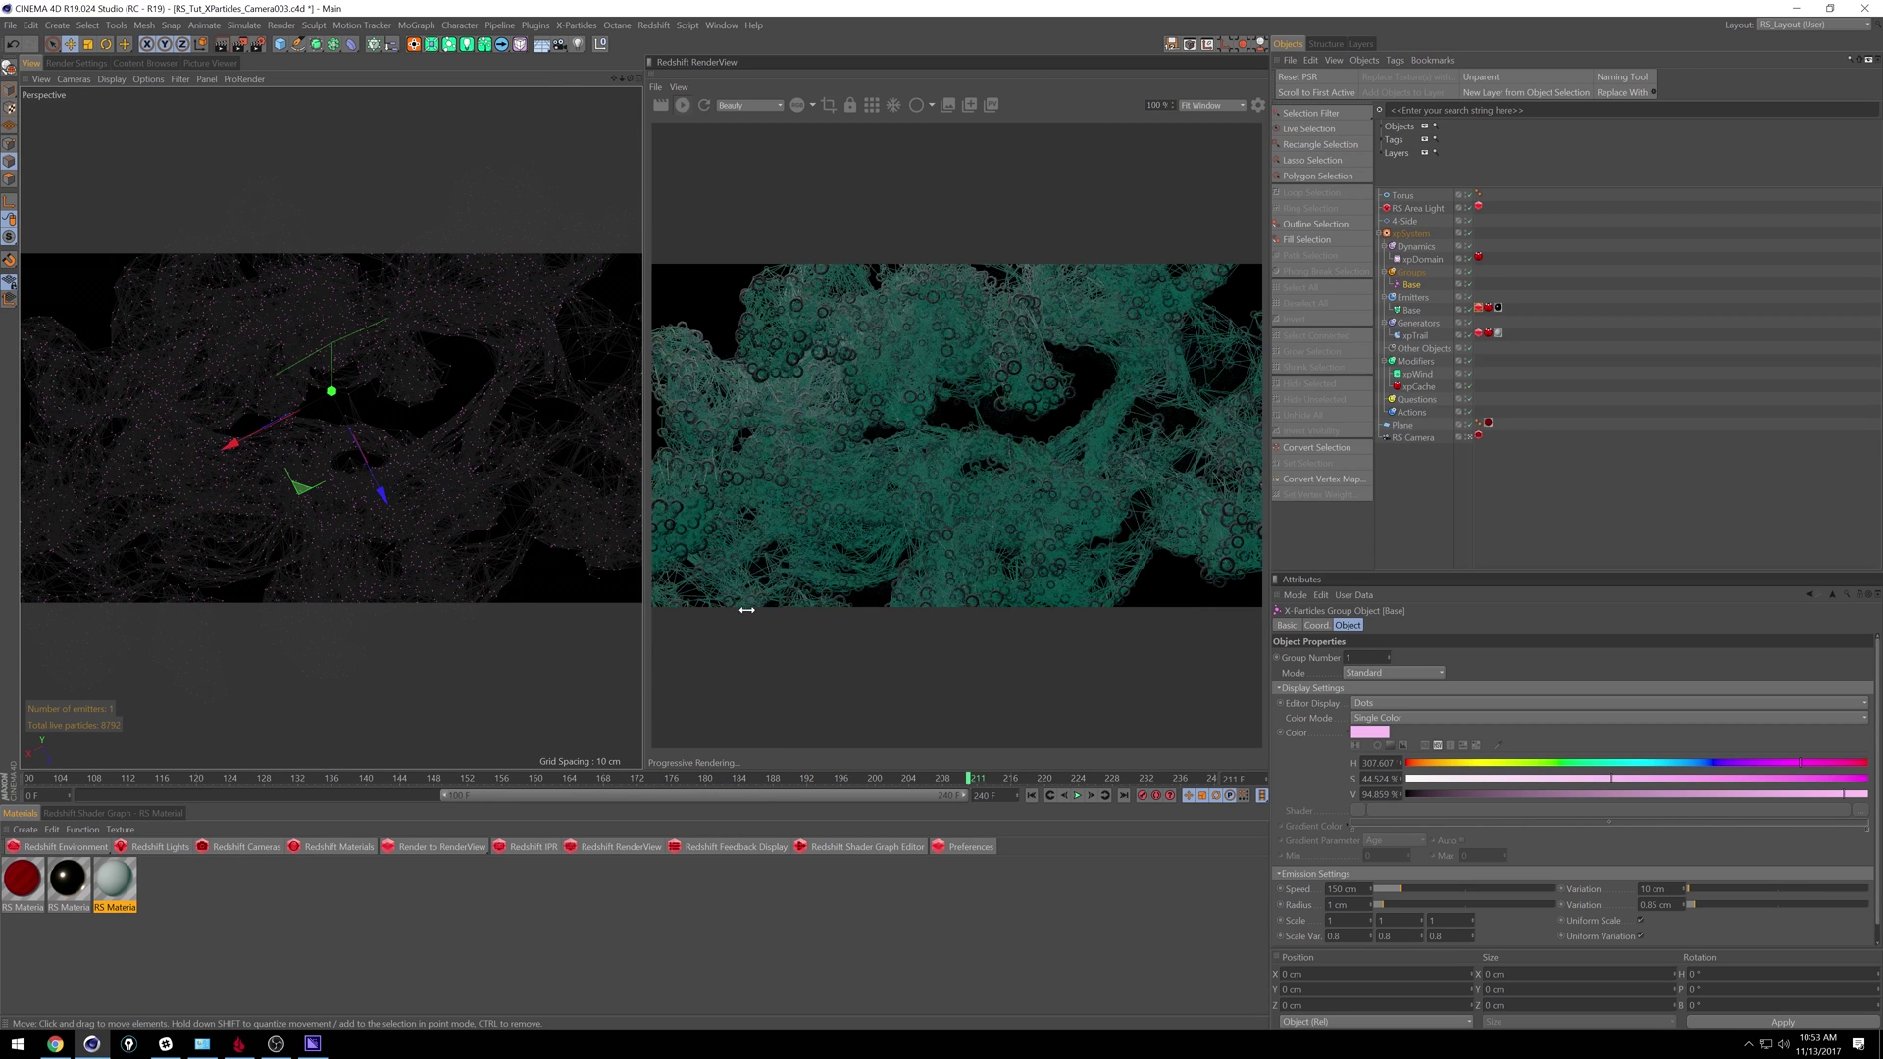
# Step: Switch the Base emitter's Redshift particle mode to Sphere Instances
pyautogui.click(1478, 309)
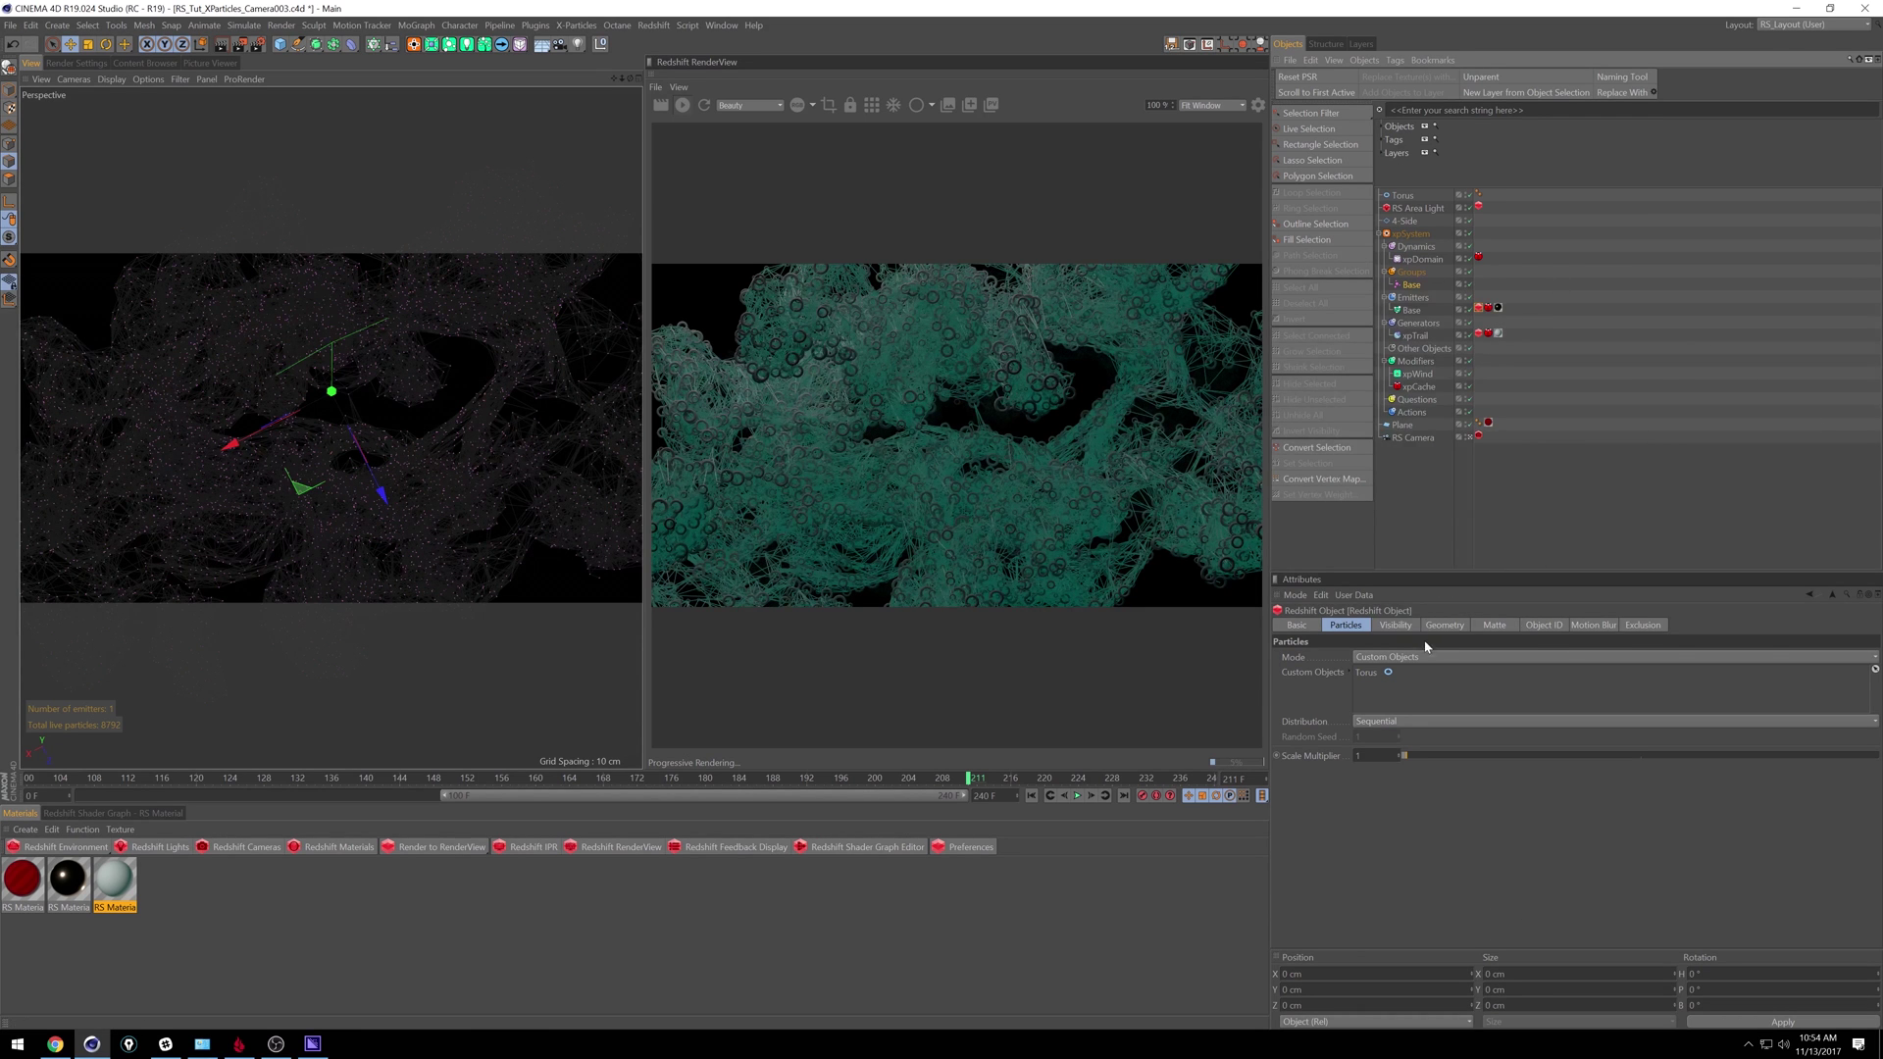
pyautogui.click(1404, 659)
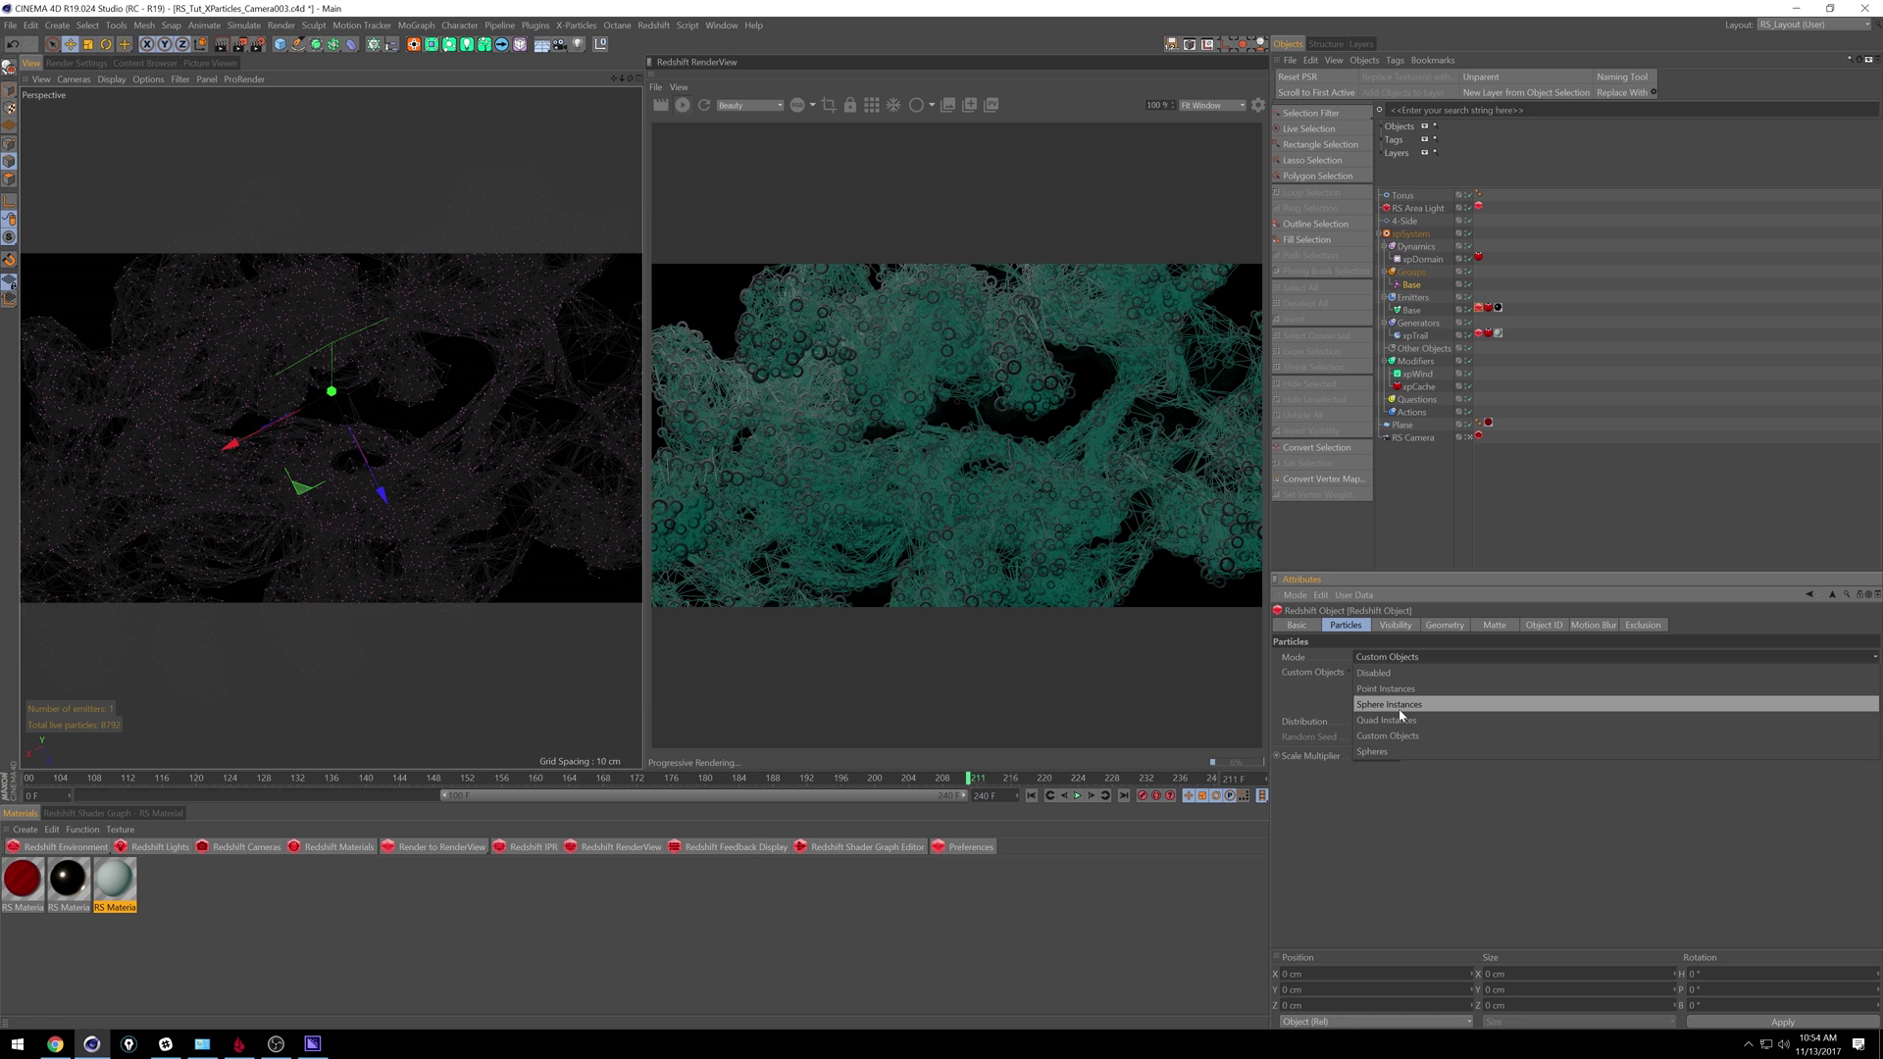
pyautogui.click(1401, 706)
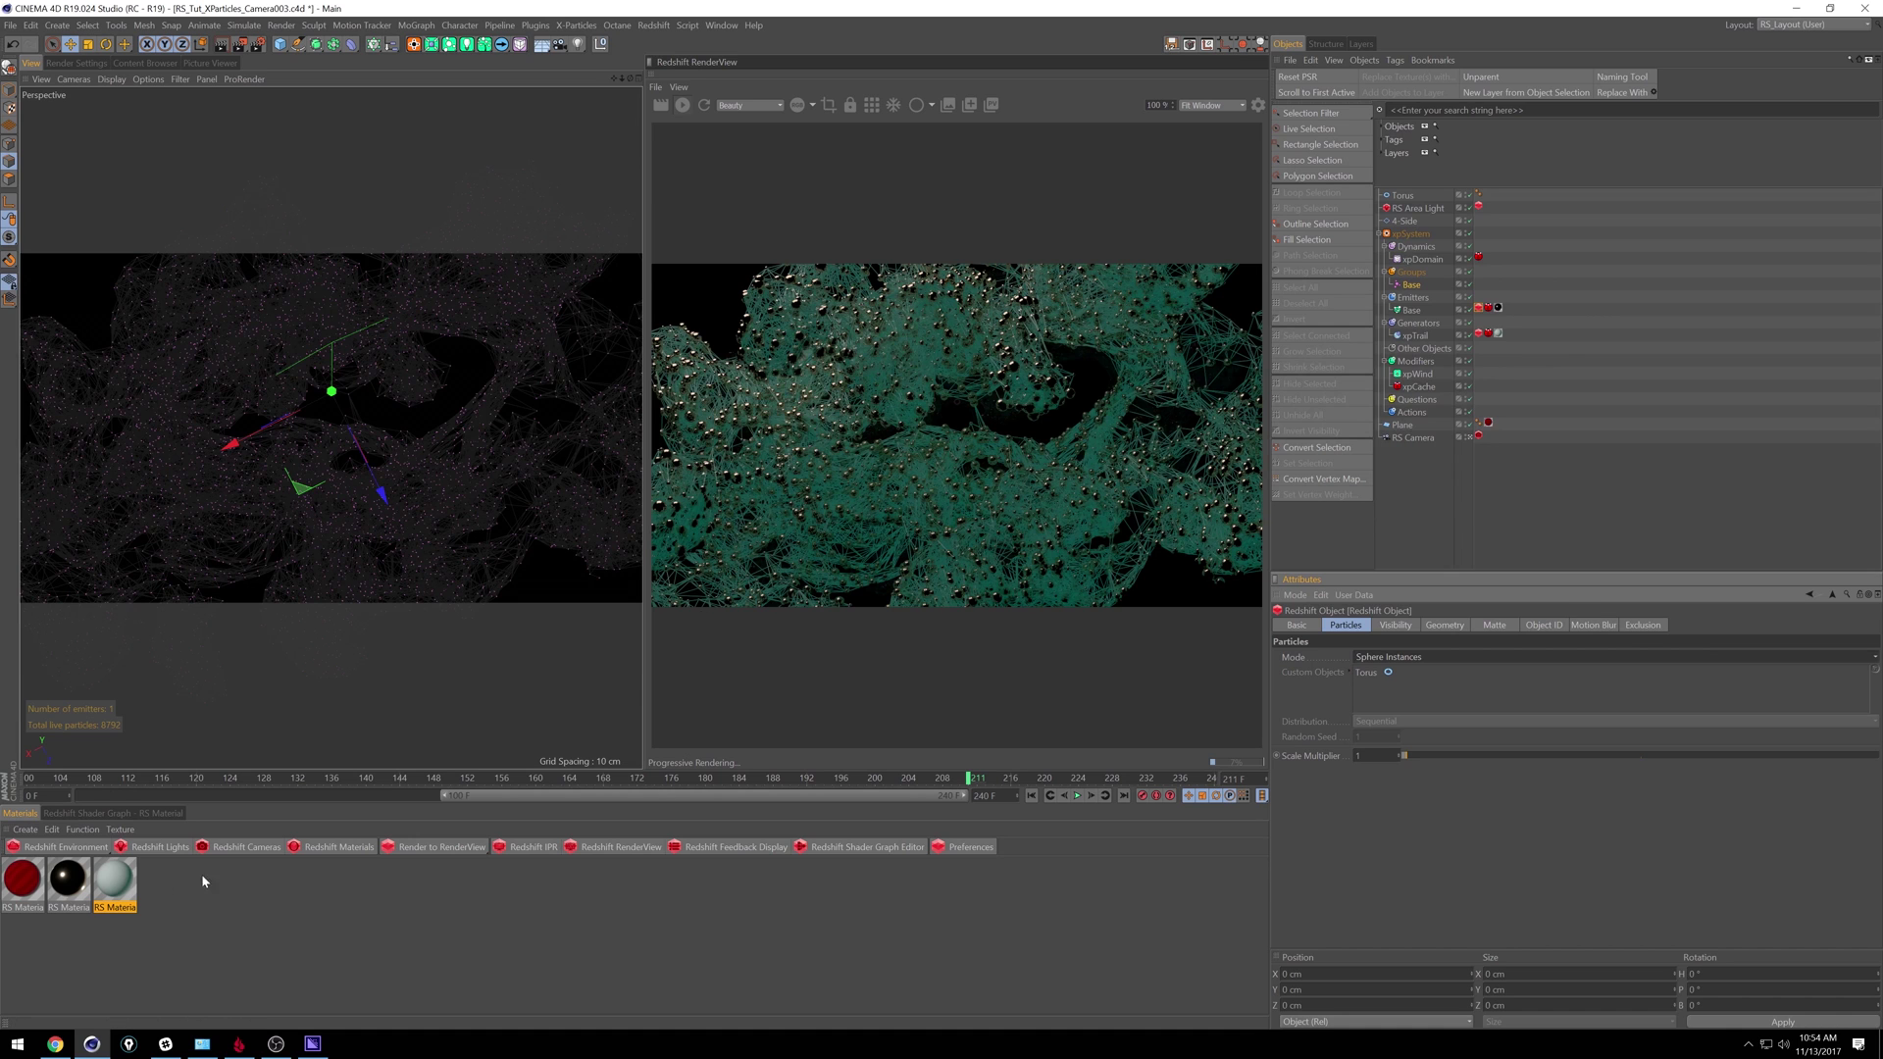
pyautogui.click(118, 888)
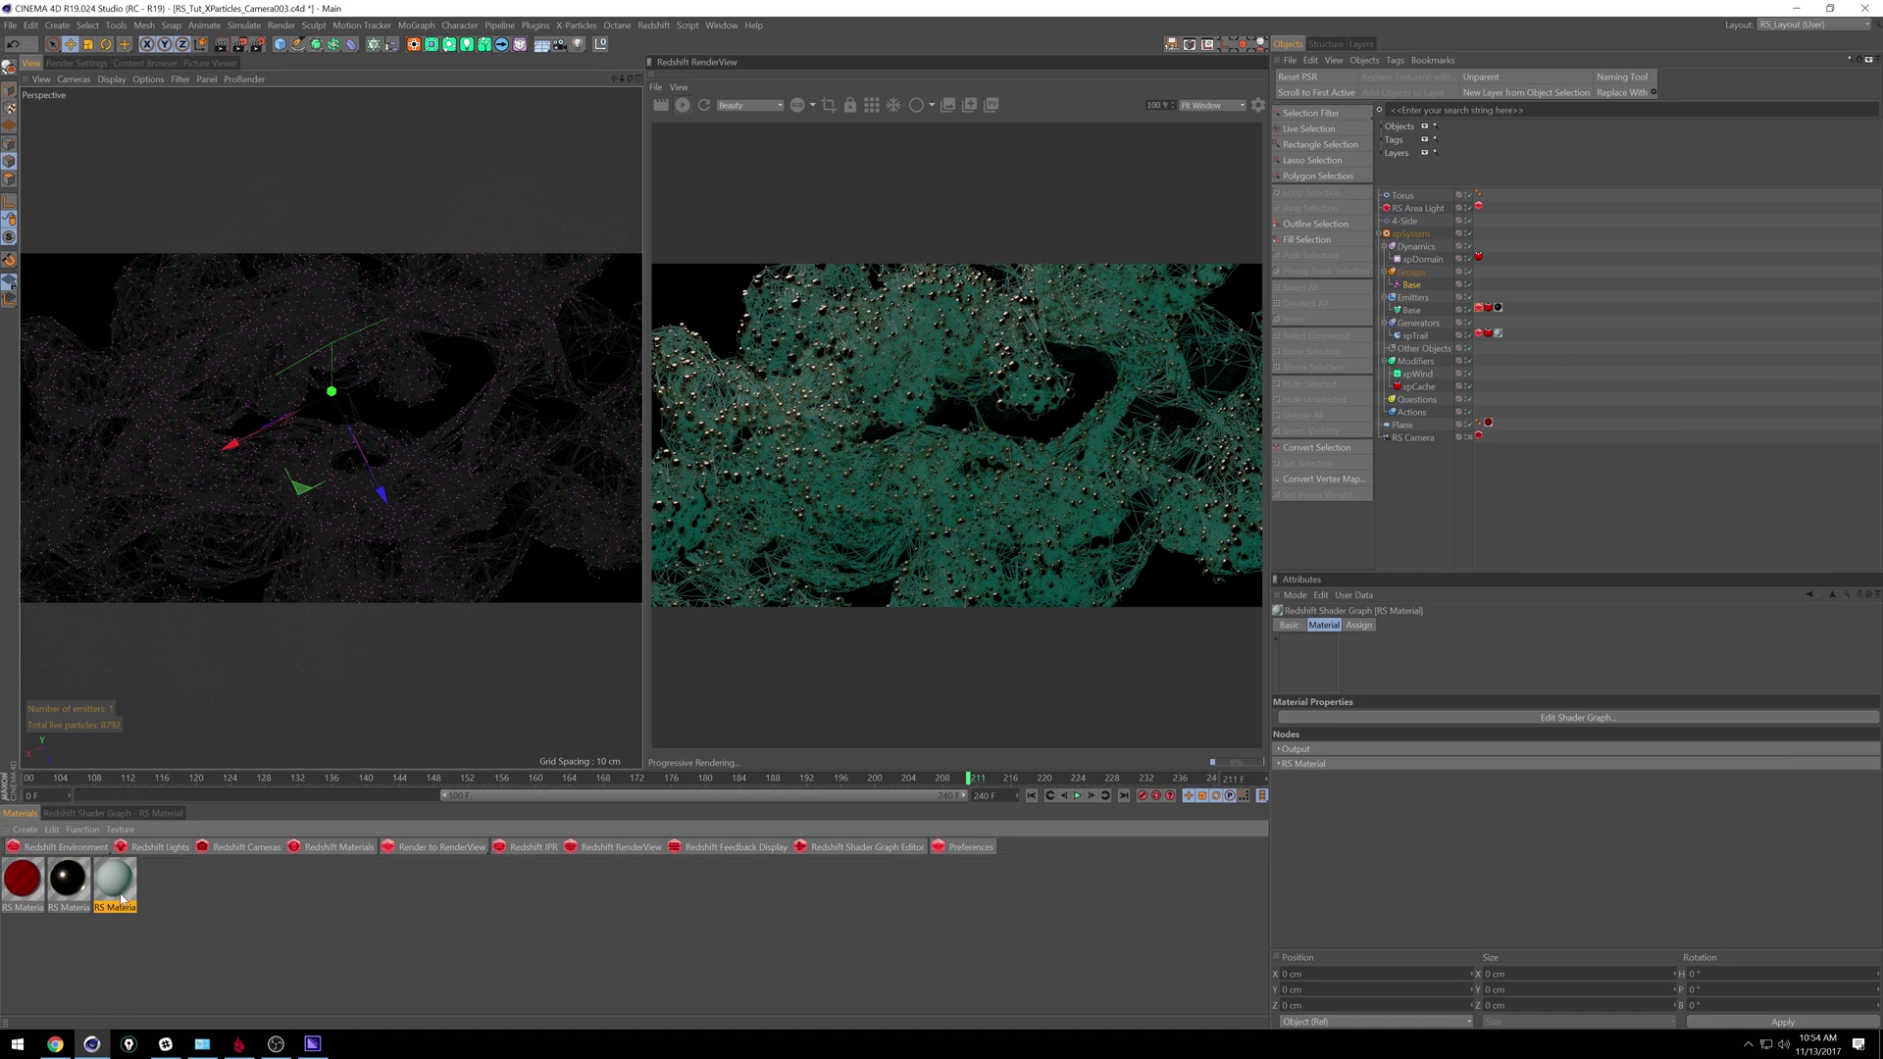
pyautogui.doubleClick(130, 889)
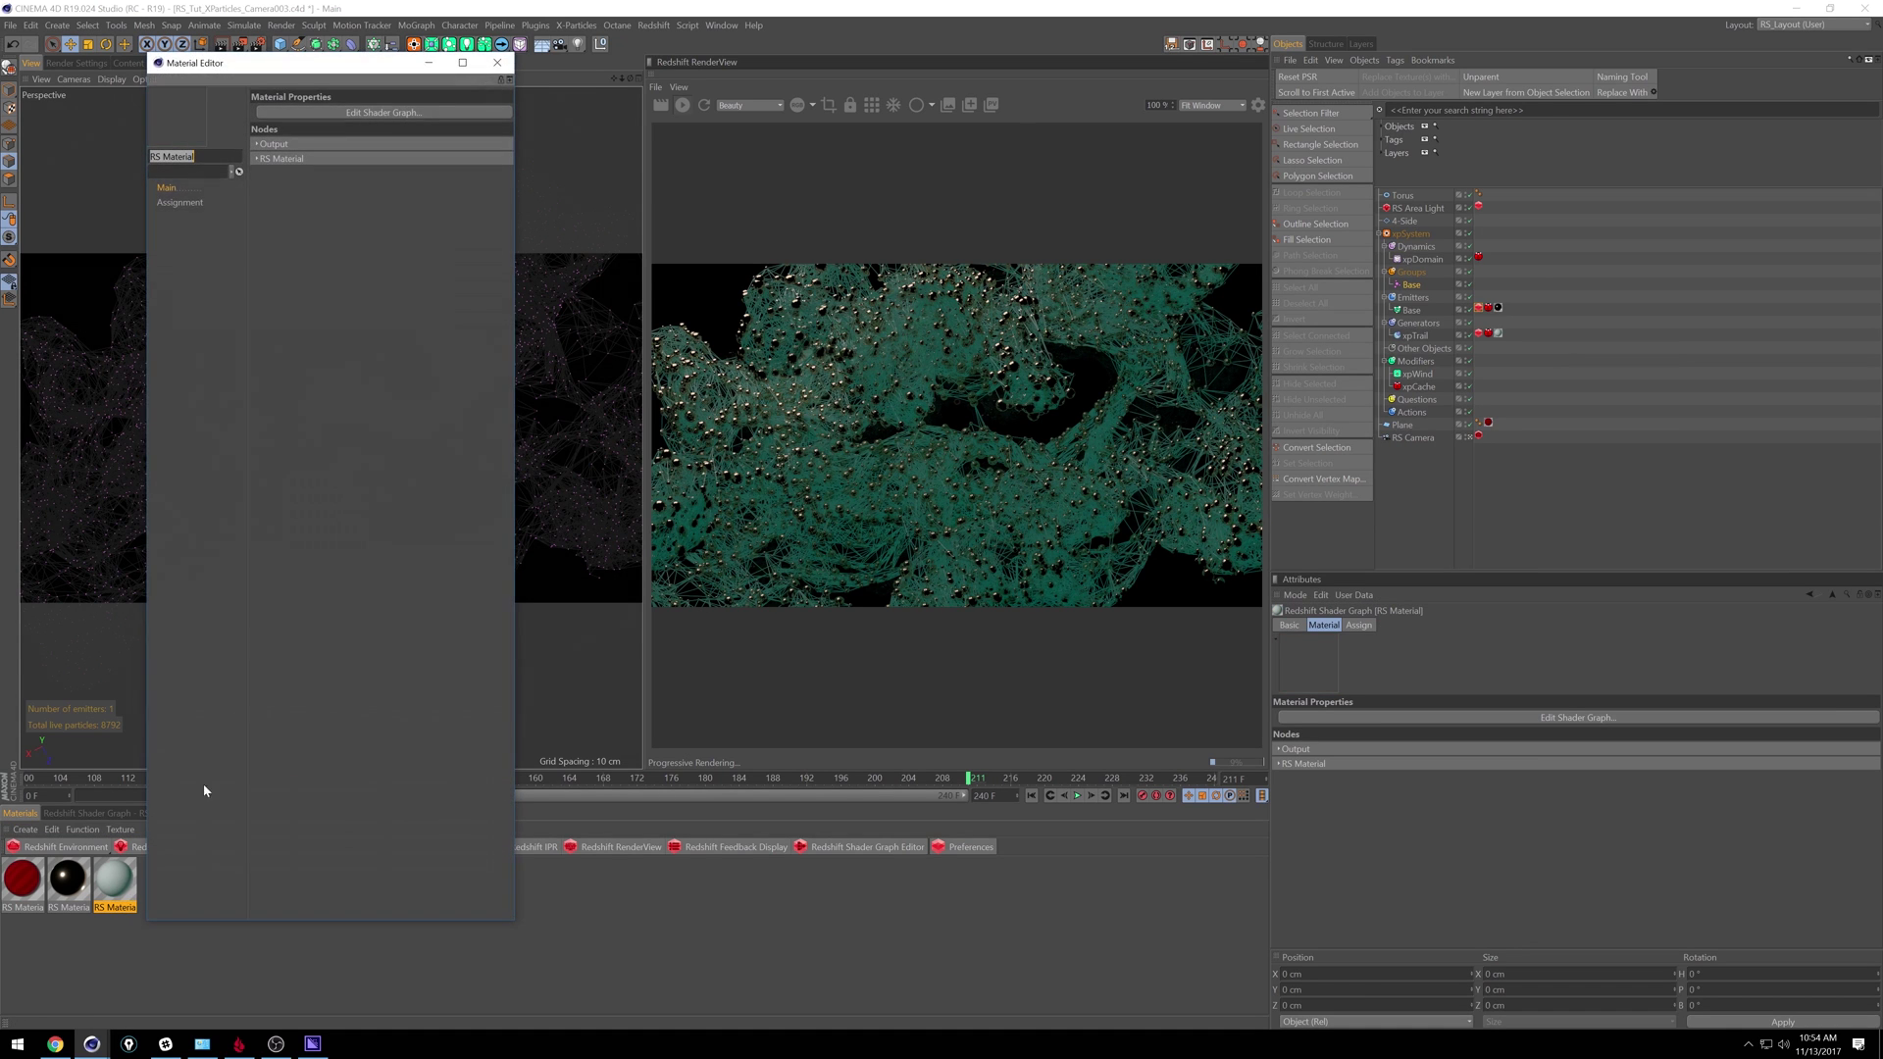
pyautogui.click(257, 157)
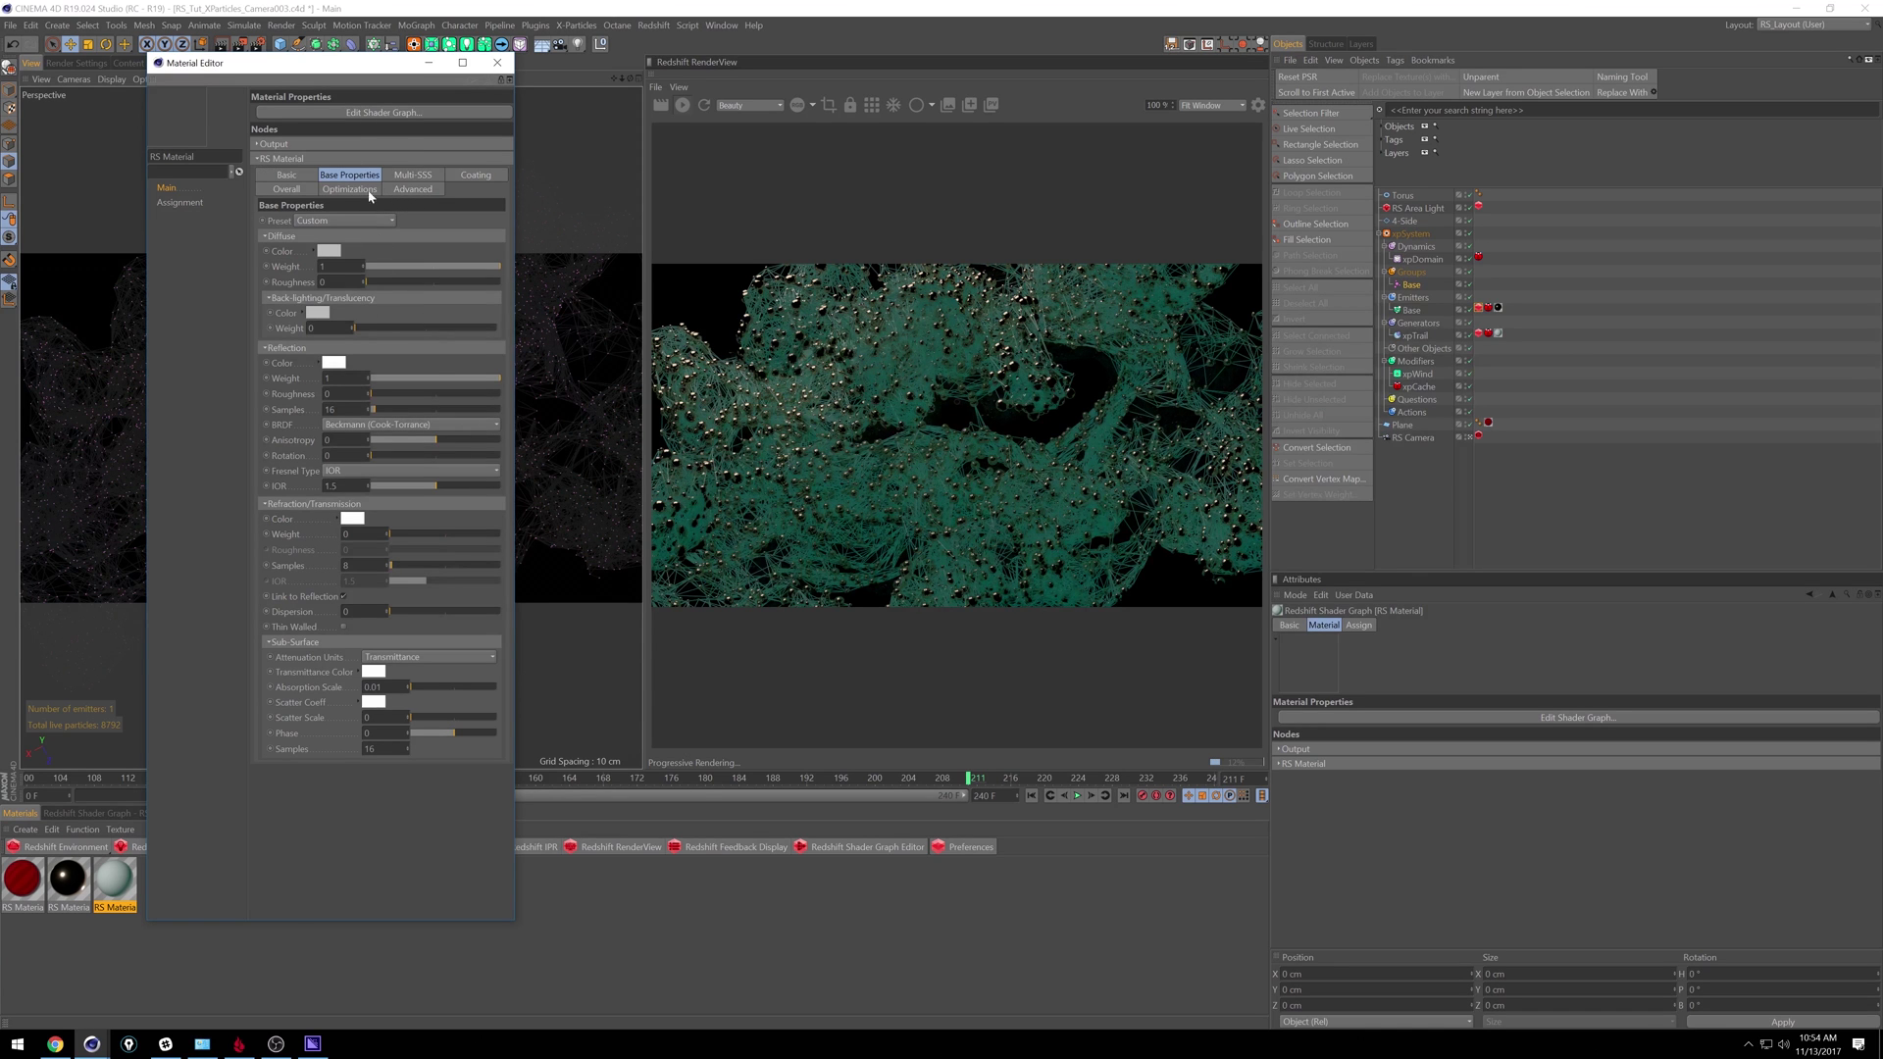
pyautogui.click(286, 190)
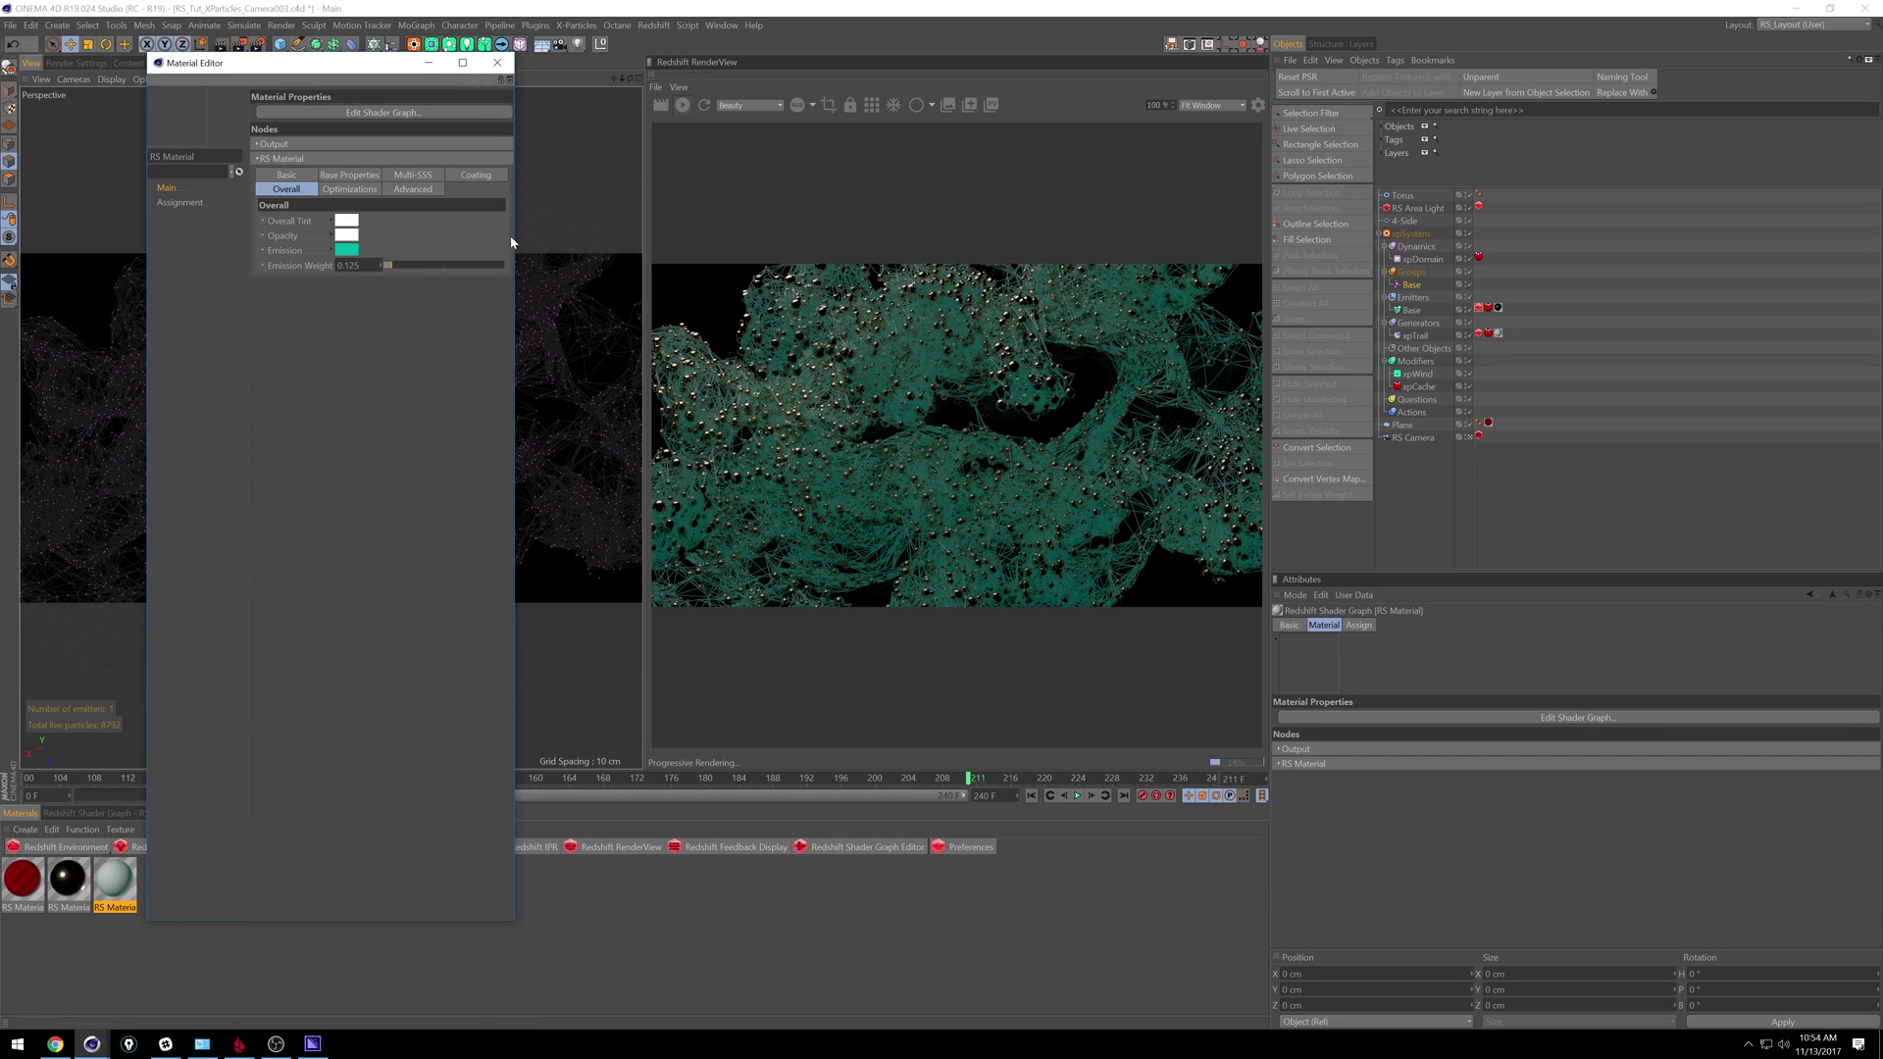
pyautogui.click(497, 62)
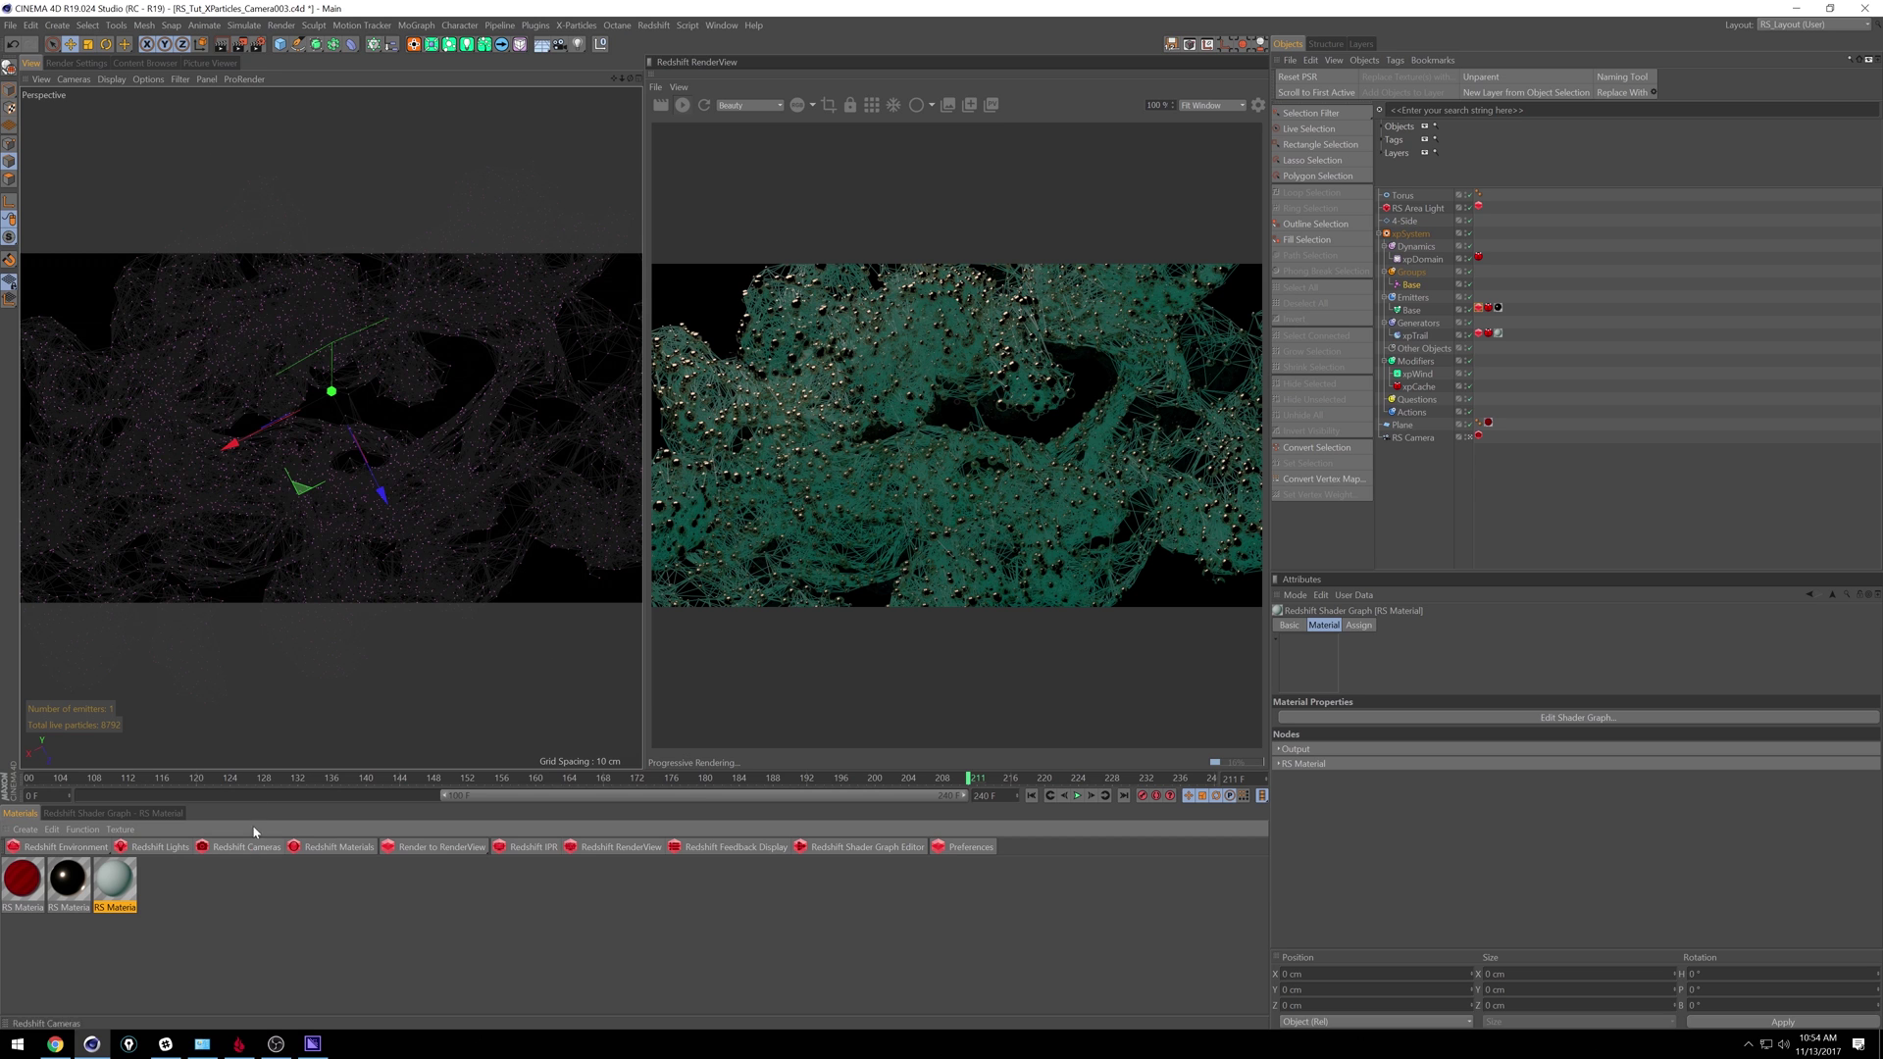
pyautogui.doubleClick(81, 893)
pyautogui.click(259, 159)
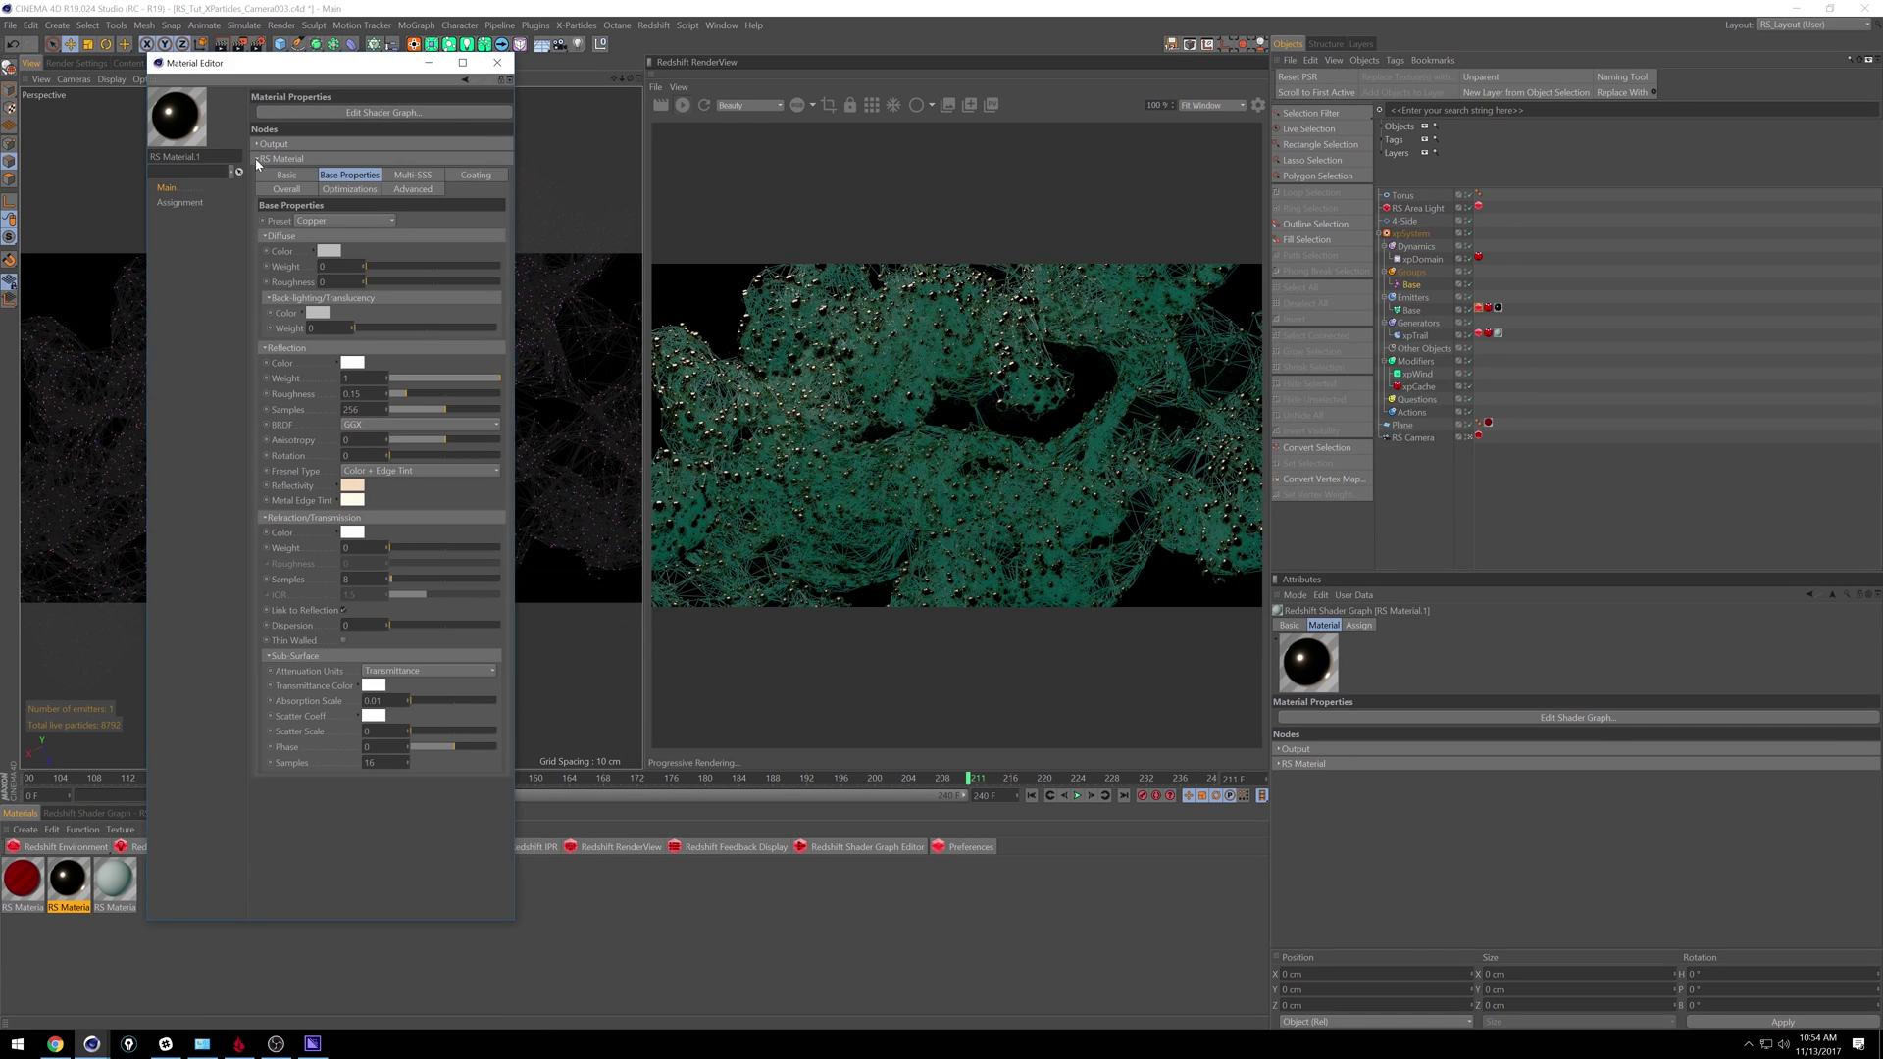
pyautogui.click(497, 62)
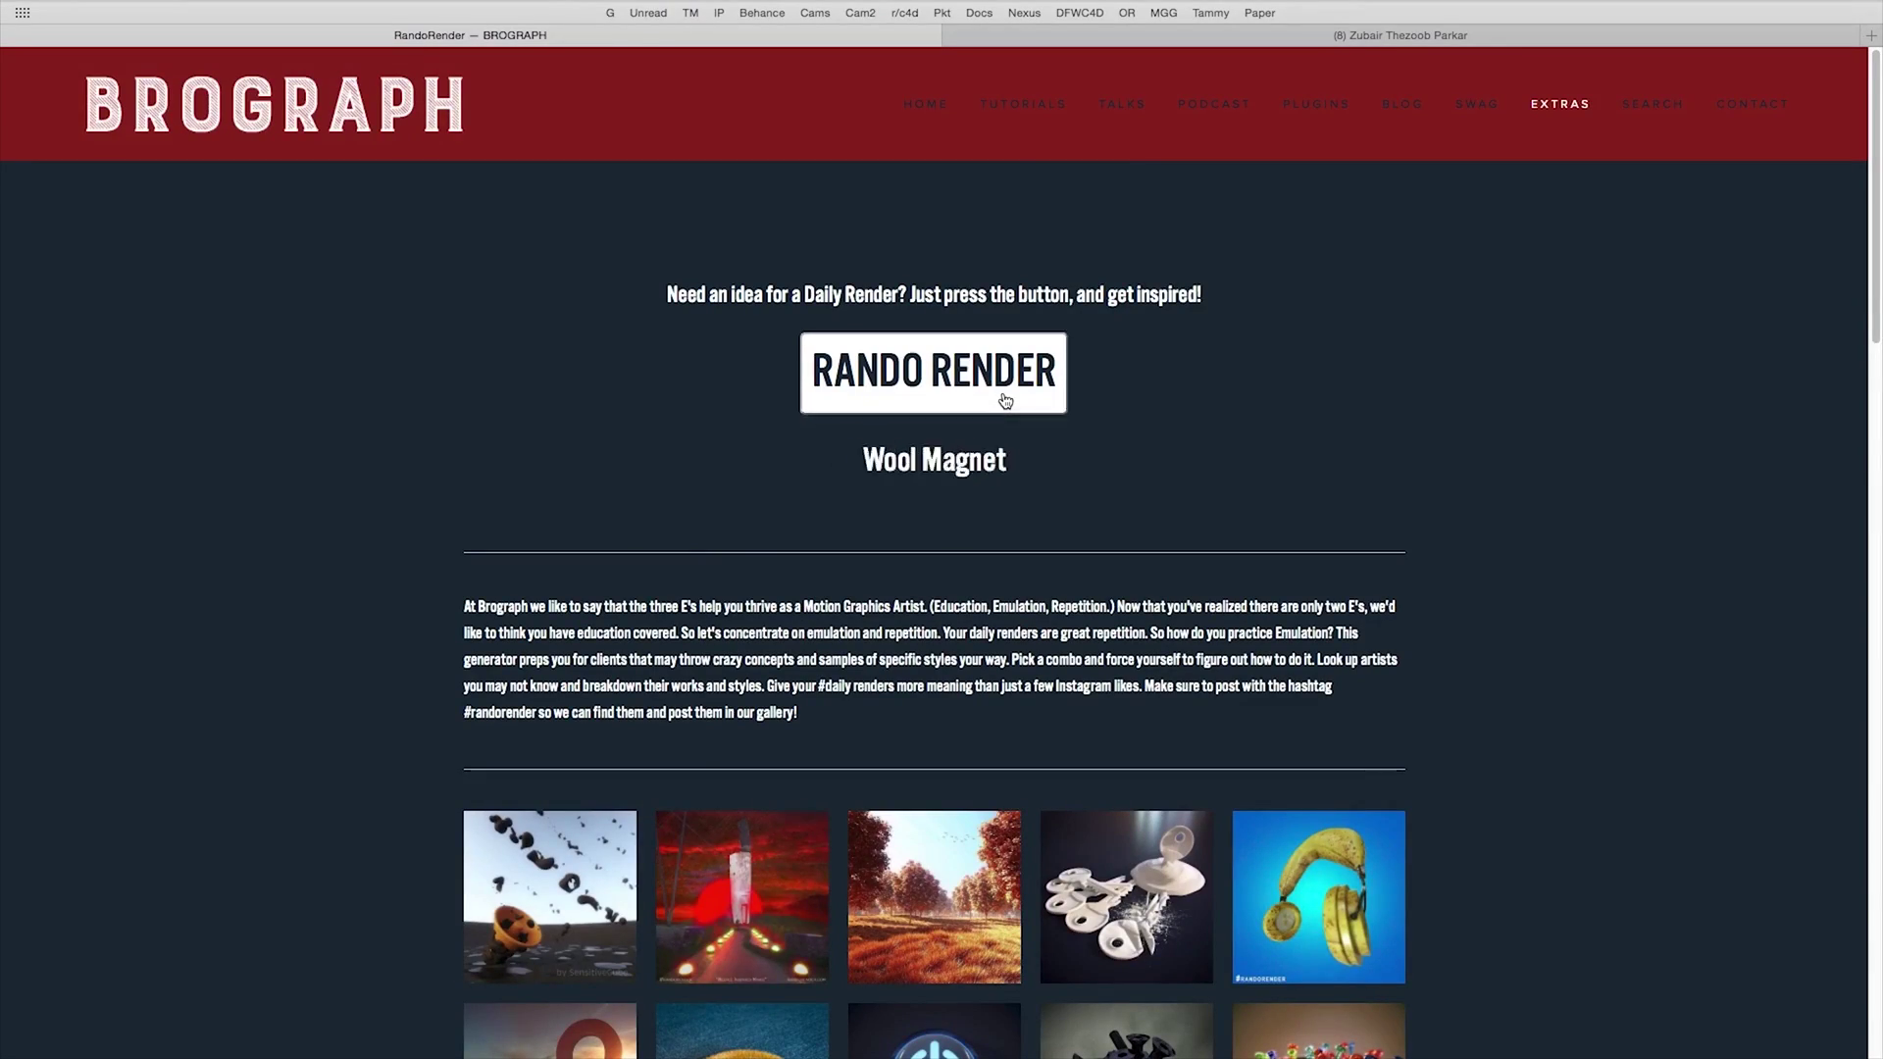
# Step: Scroll down through the RandoRender page's thumbnail gallery of daily renders
pyautogui.scroll(-15, 1005, 399)
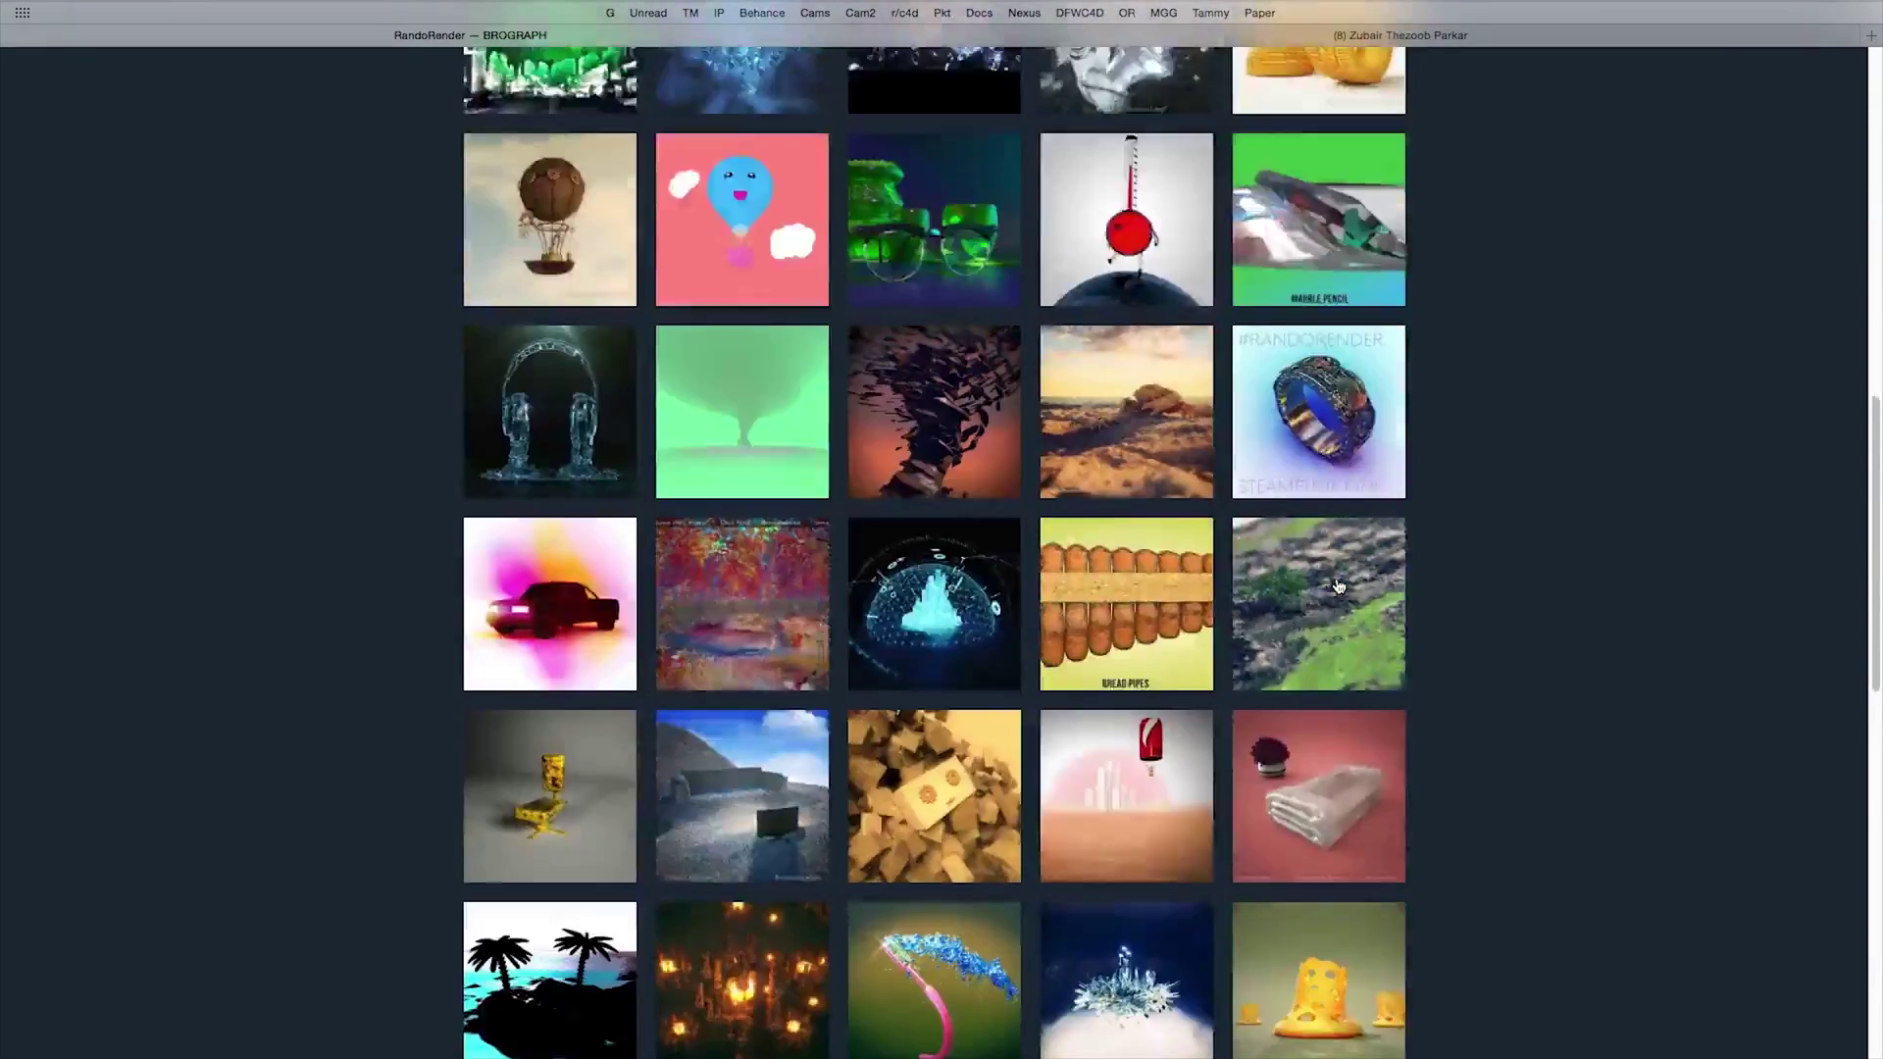